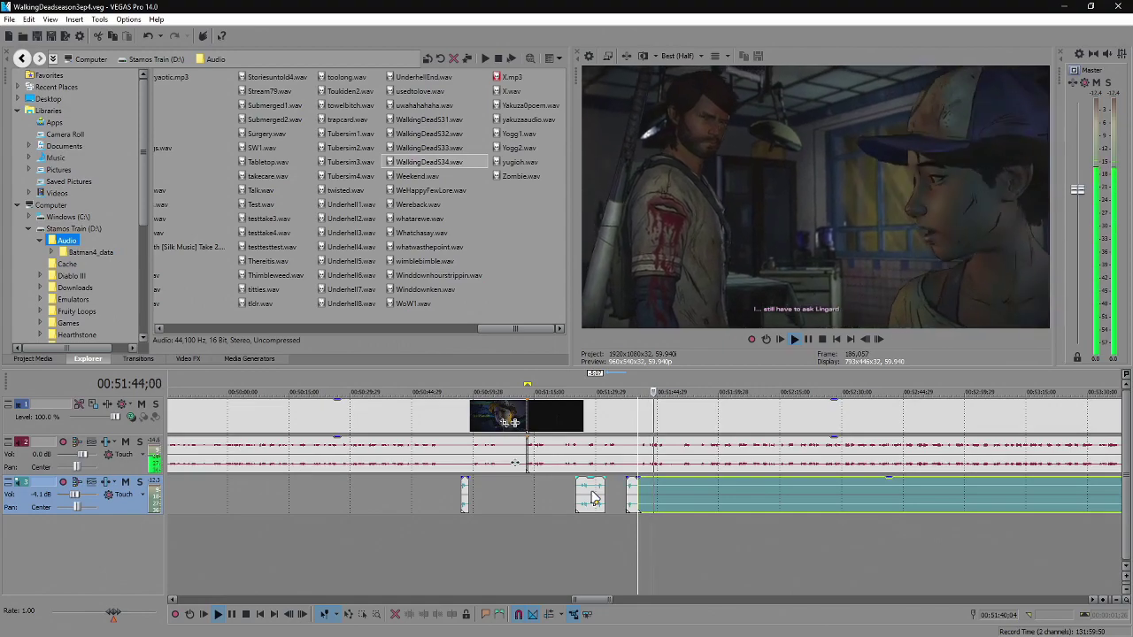
Trim the start of the long commentary clip on track 3 forward to about 00:56:18;10, just before its next speech.
{"action": "key", "text": "space"}
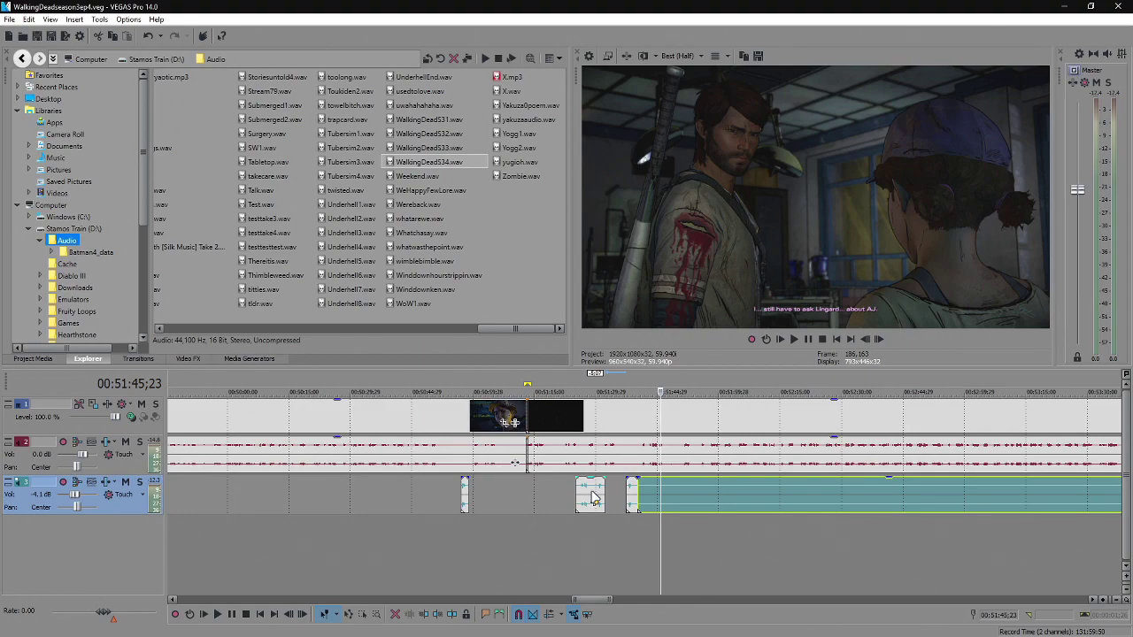
{"action": "scroll", "coordinate": [674, 498], "scroll_direction": "down", "scroll_amount": 3}
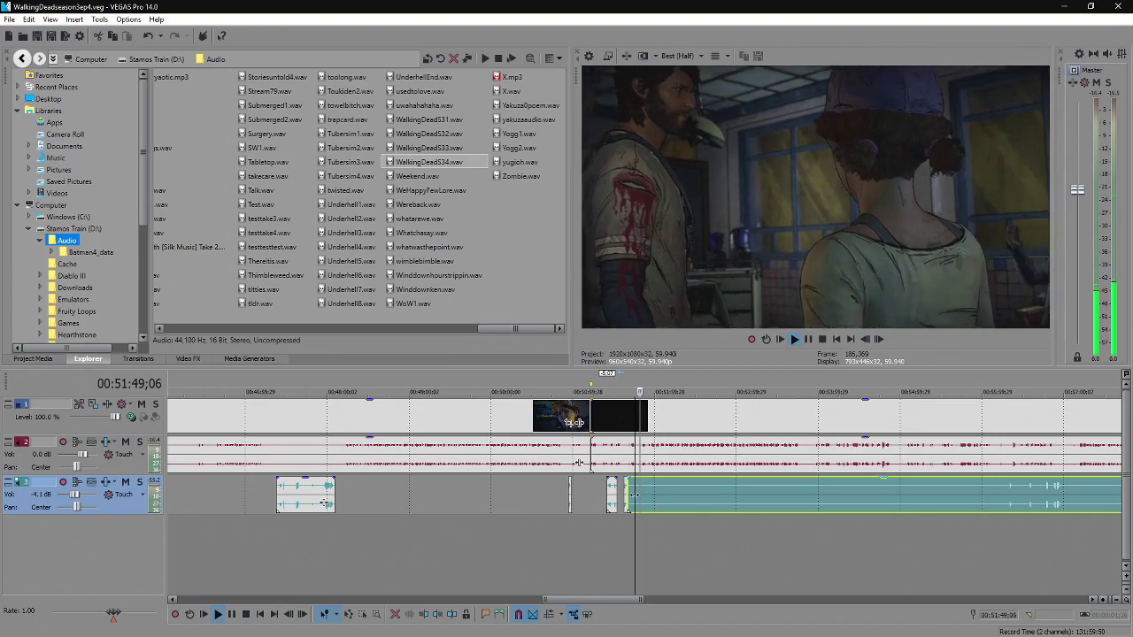
{"action": "left_click_drag", "start_coordinate": [630, 494], "coordinate": [1007, 494]}
{"action": "left_click", "coordinate": [1008, 493]}
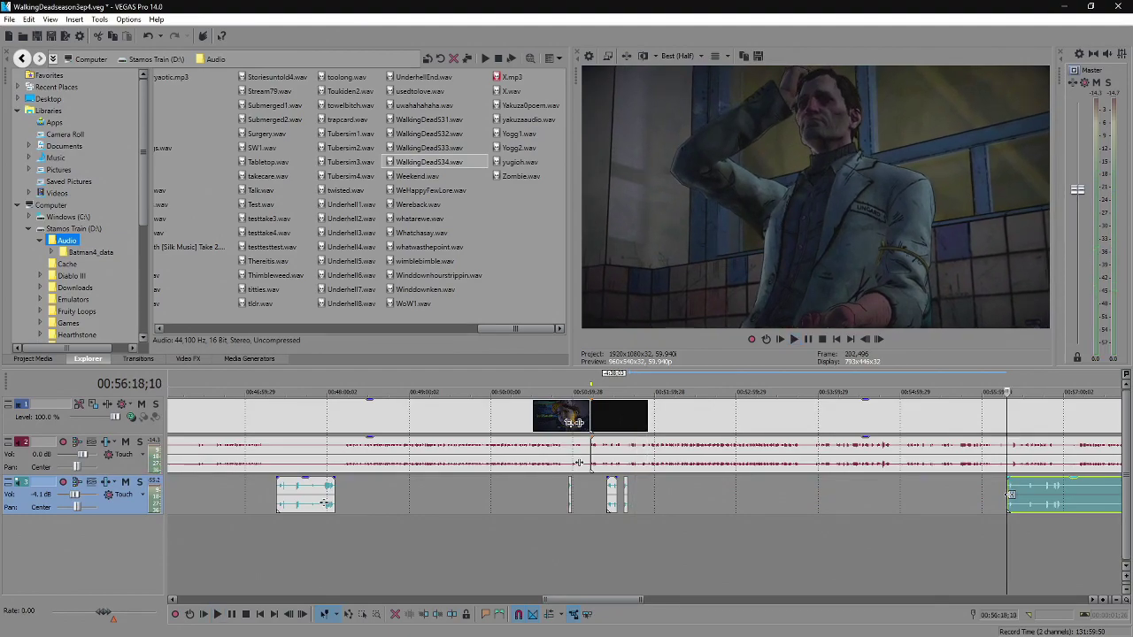
Split the commentary clip at 00:56:24;02 and trim the second part's silent start to about 00:56:34.
{"action": "key", "text": "space"}
{"action": "scroll", "coordinate": [822, 539], "scroll_direction": "up", "scroll_amount": 5}
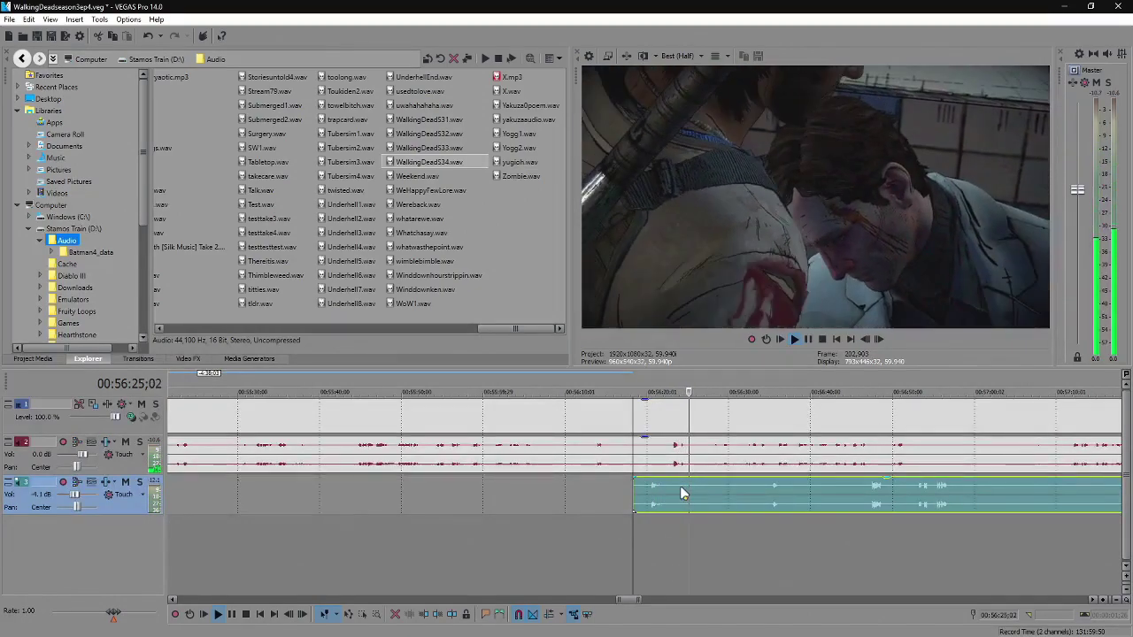
{"action": "key", "text": "Return"}
{"action": "left_click", "coordinate": [680, 493]}
{"action": "key", "text": "s"}
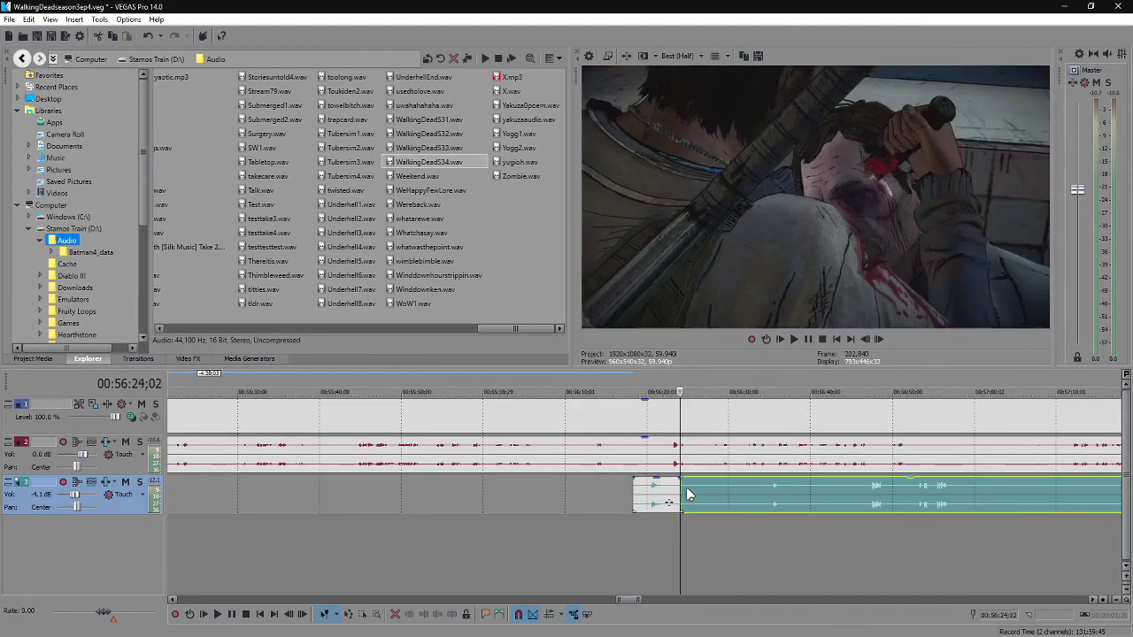
{"action": "left_click_drag", "start_coordinate": [682, 493], "coordinate": [775, 509]}
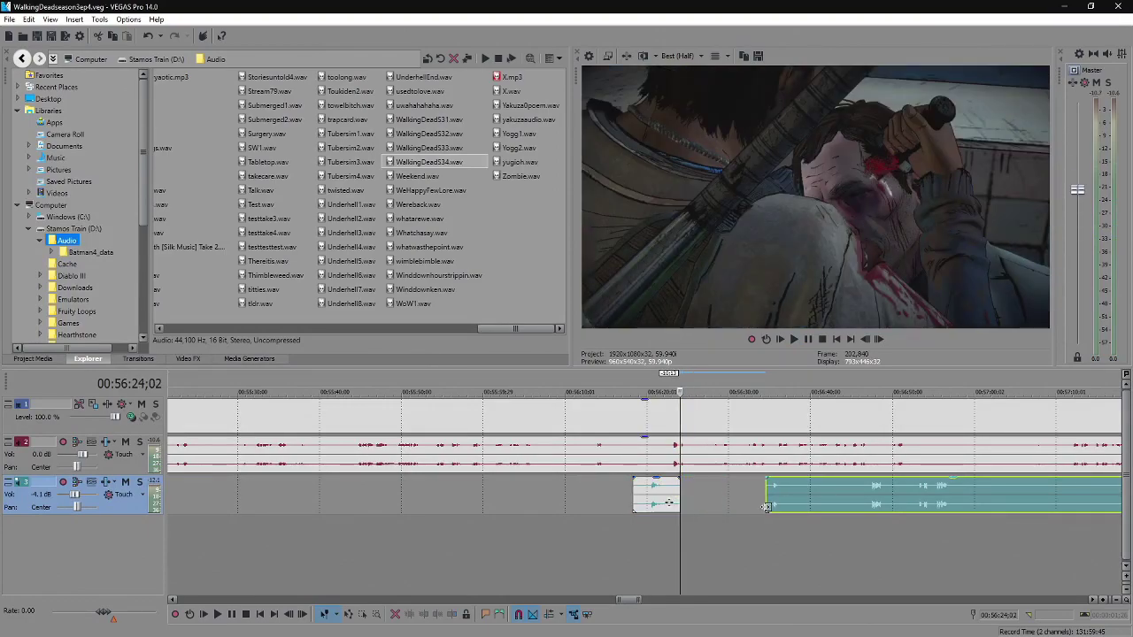
{"action": "left_click", "coordinate": [765, 507]}
Review the following commentary, split it after the speech at 00:56:57;22, and trim the remainder's start to about 00:57:05.
{"action": "key", "text": "space"}
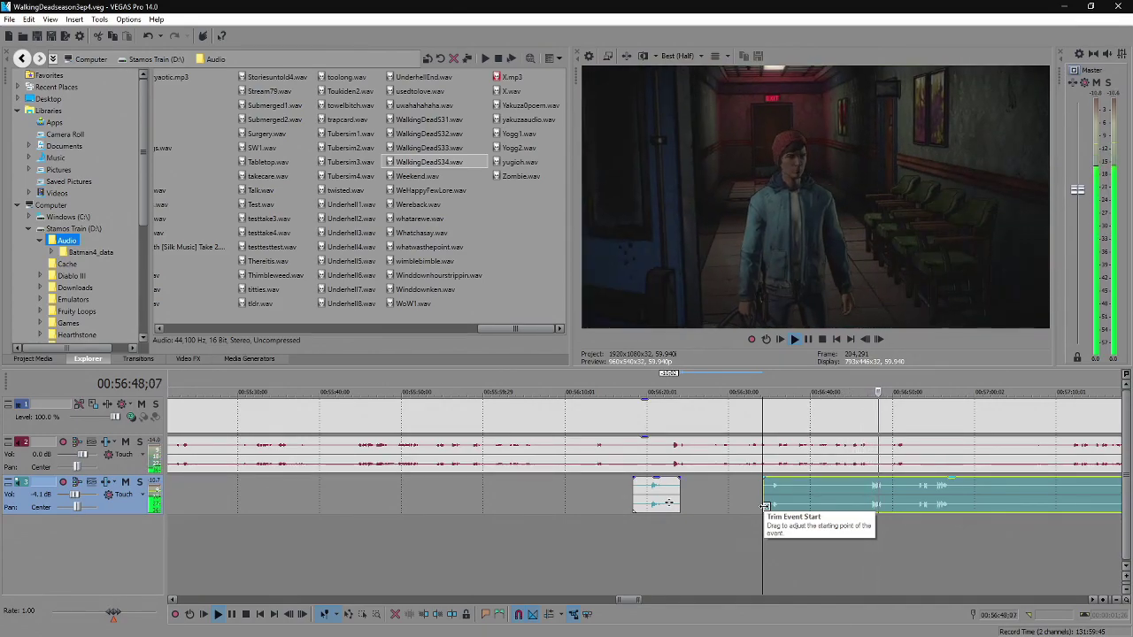
{"action": "key", "text": "Return"}
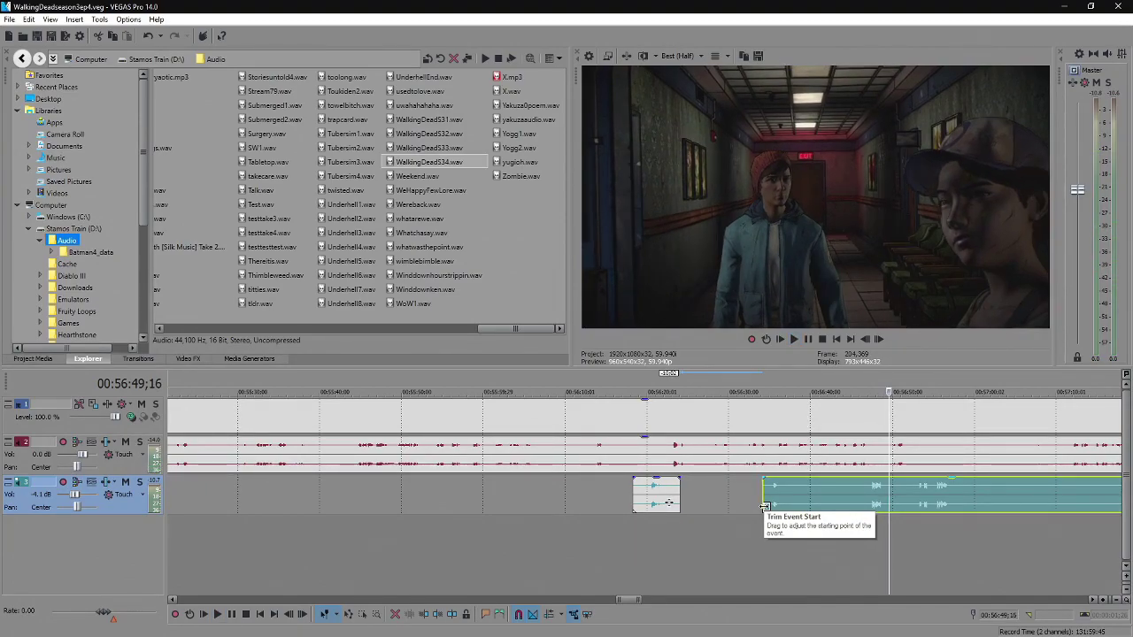
{"action": "key", "text": "space"}
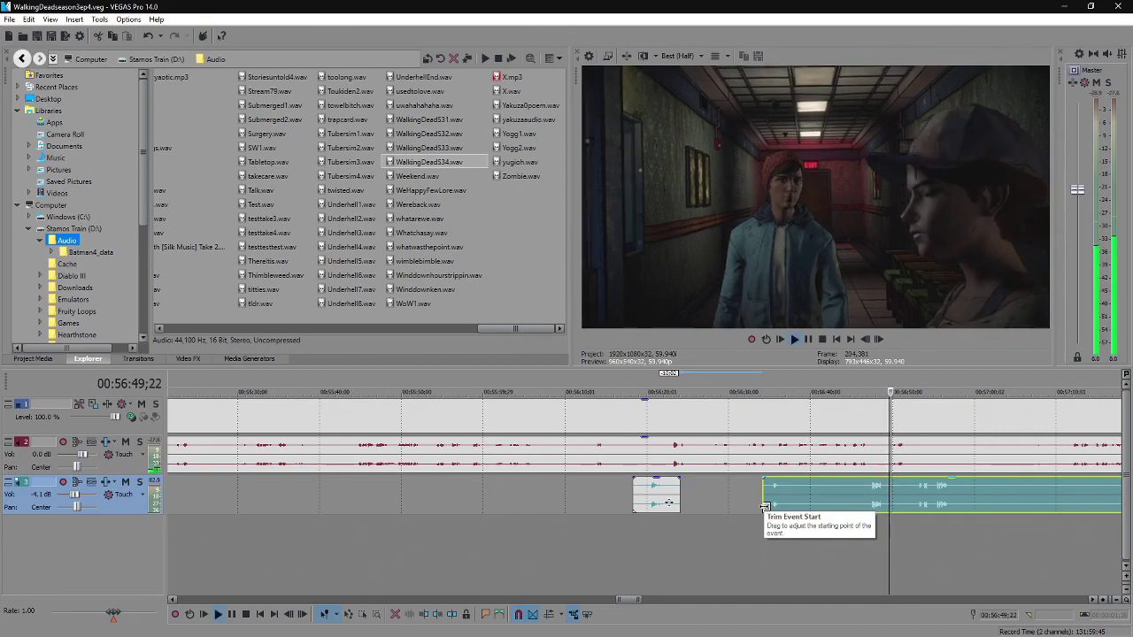
{"action": "scroll", "coordinate": [854, 494], "scroll_direction": "down", "scroll_amount": 2}
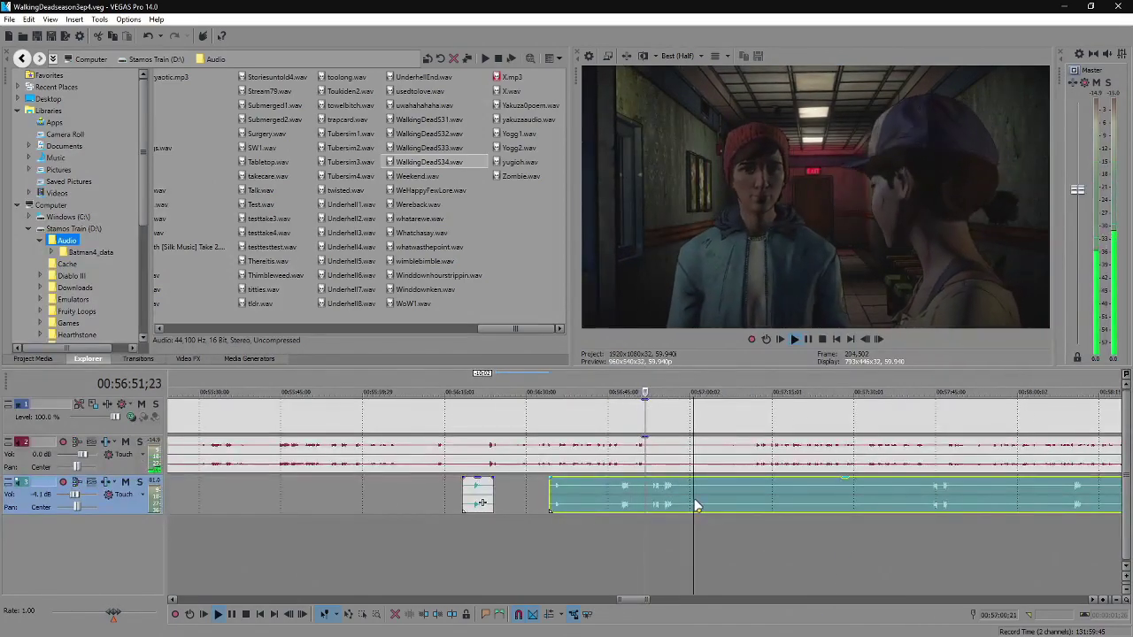
{"action": "scroll", "coordinate": [694, 502], "scroll_direction": "up", "scroll_amount": 2}
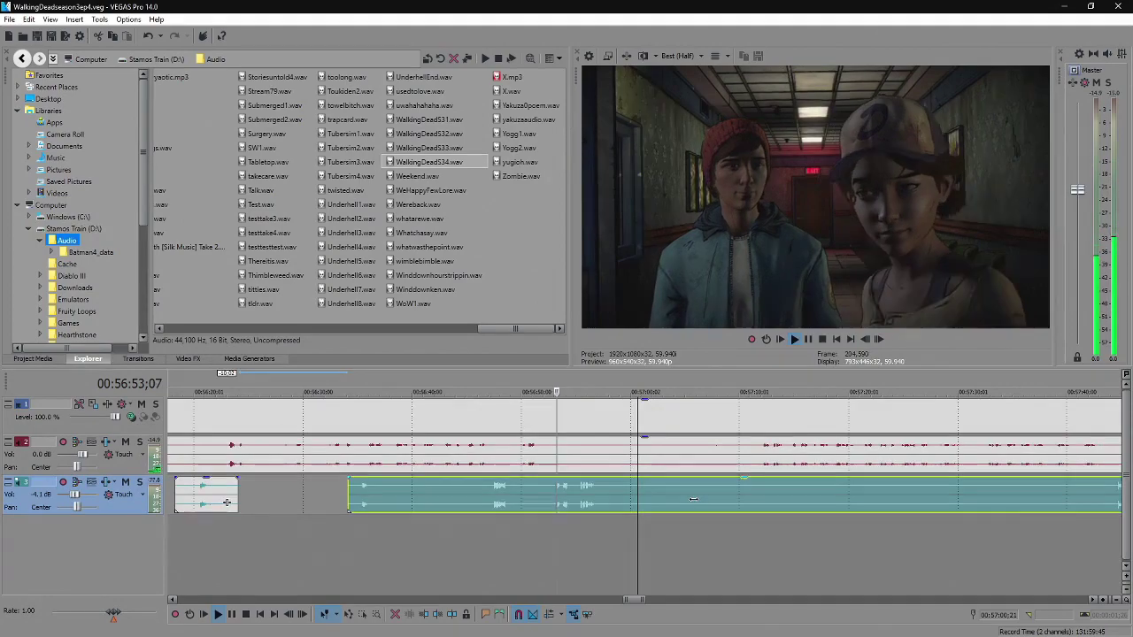
{"action": "left_click", "coordinate": [605, 496]}
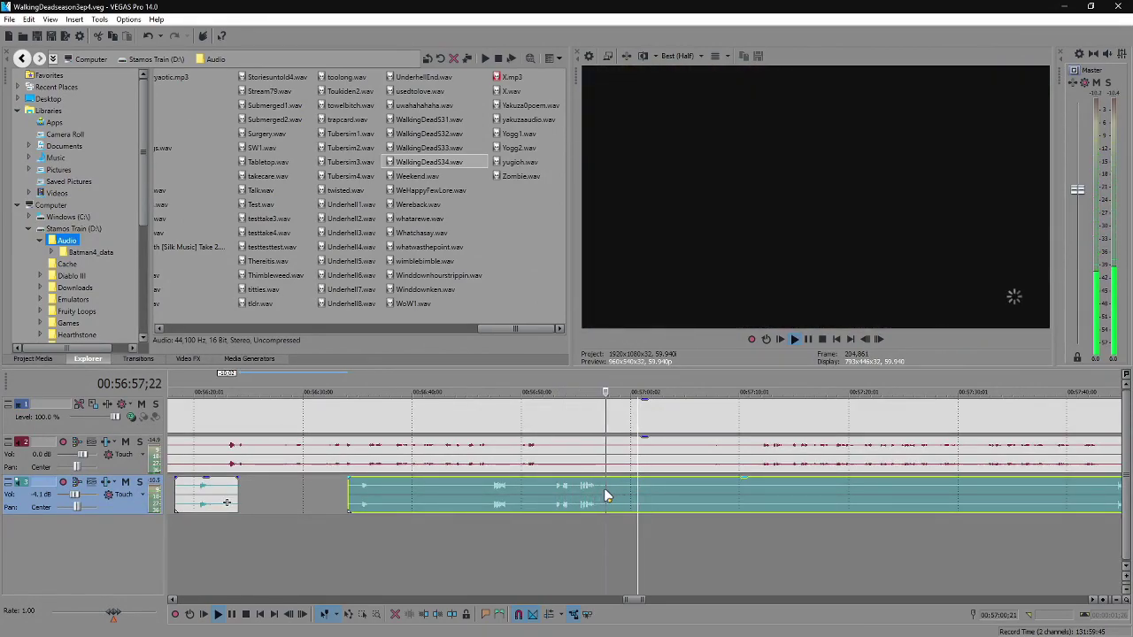
{"action": "key", "text": "s"}
{"action": "left_click_drag", "start_coordinate": [605, 492], "coordinate": [687, 492]}
Split the video and game audio at 00:56:57;16 and trim the start of the following part to about 00:57:06.
{"action": "left_click", "coordinate": [602, 413]}
{"action": "scroll", "coordinate": [603, 416], "scroll_direction": "up", "scroll_amount": 3}
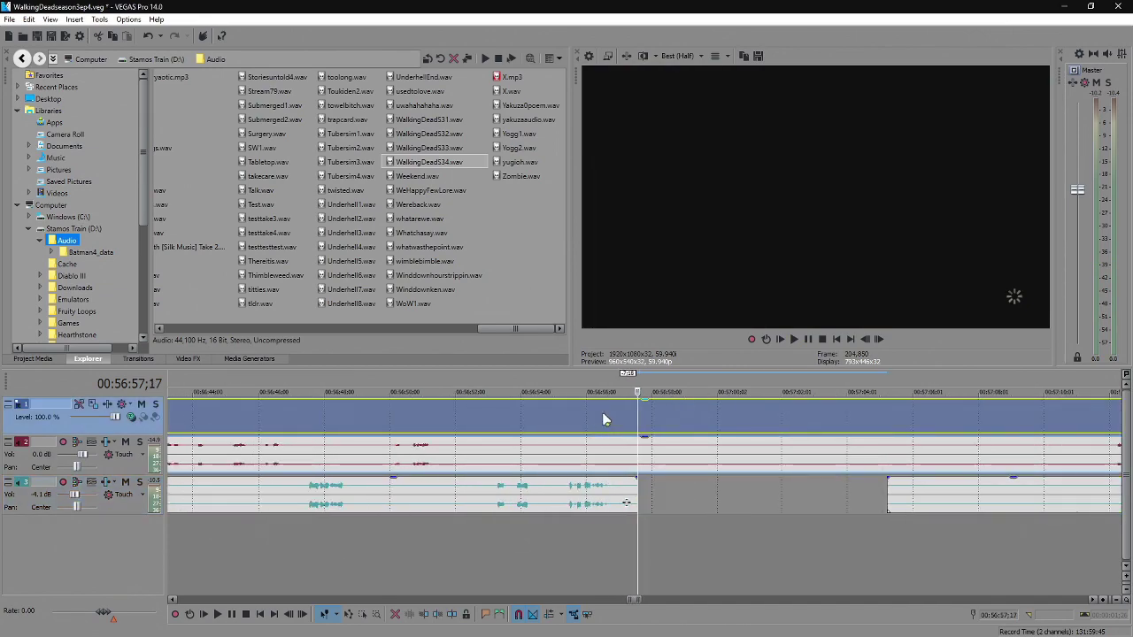
{"action": "key", "text": "s"}
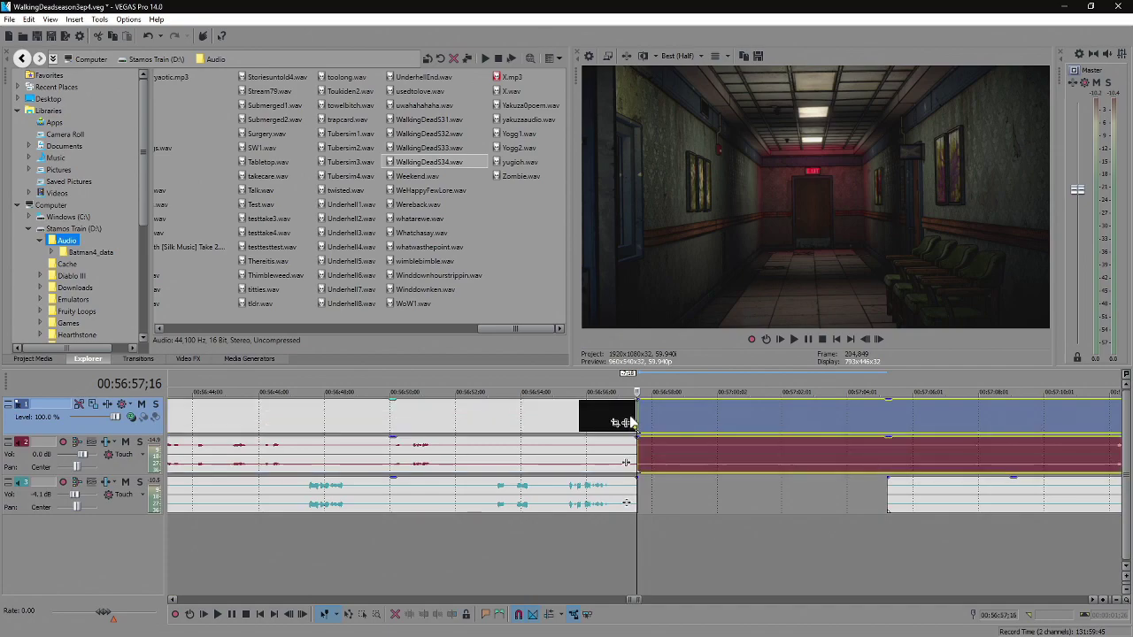
{"action": "left_click_drag", "start_coordinate": [643, 423], "coordinate": [923, 422]}
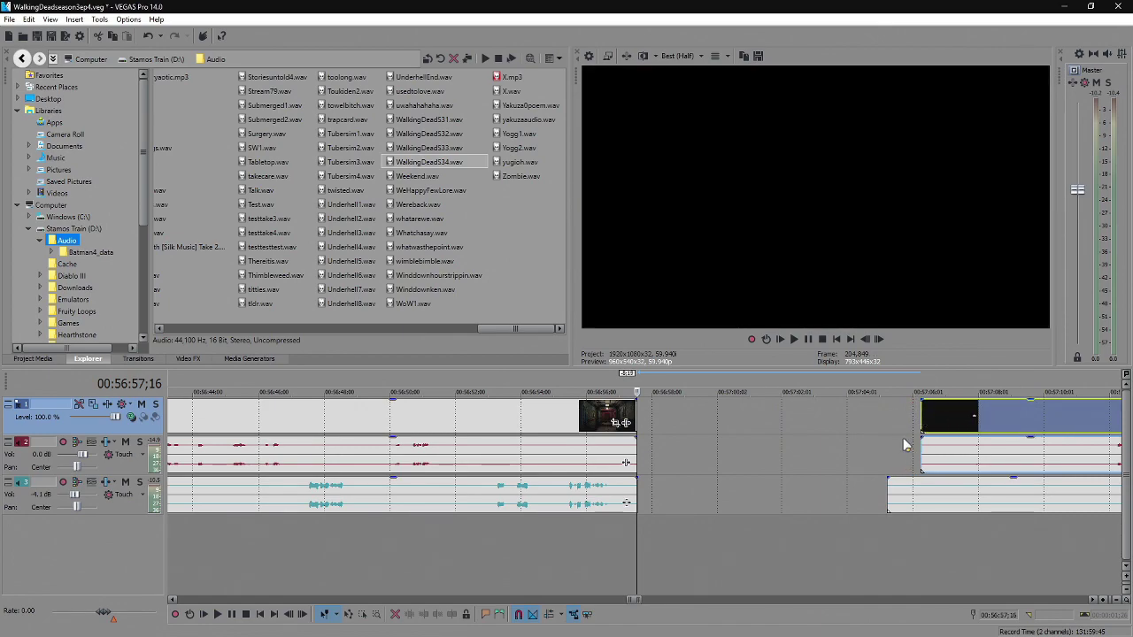
Trim the last commentary clip's start to about 00:57:16, then shift all following clips earlier to form a 1-second crossfade at the video cut.
{"action": "scroll", "coordinate": [708, 503], "scroll_direction": "down", "scroll_amount": 3}
{"action": "left_click_drag", "start_coordinate": [722, 485], "coordinate": [807, 486]}
{"action": "left_click", "coordinate": [838, 412], "text": "ctrl"}
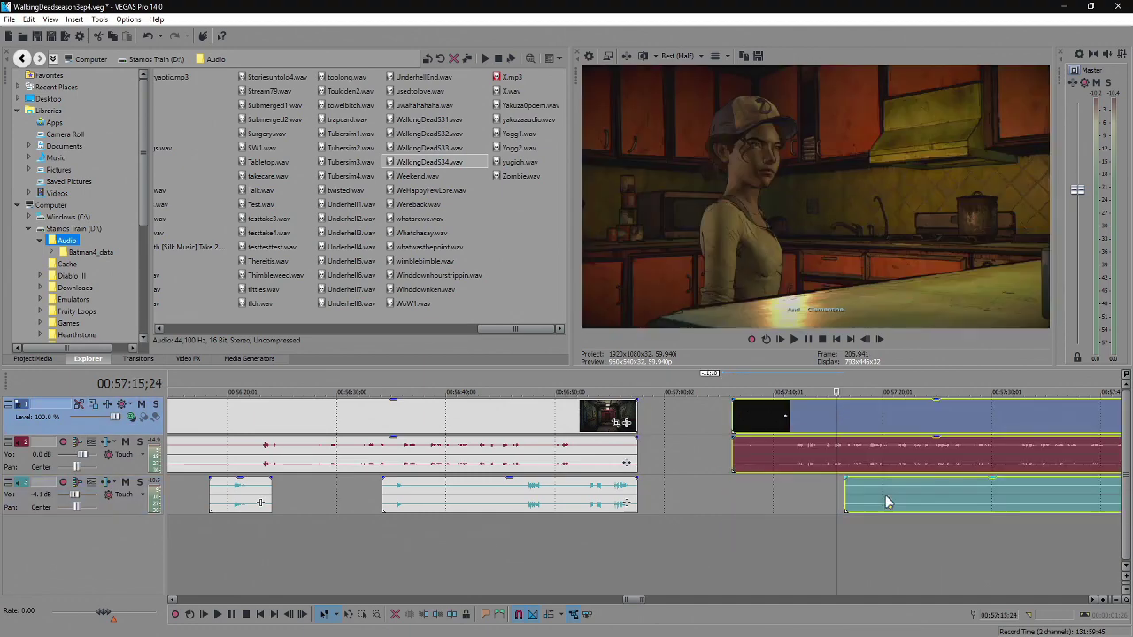
{"action": "left_click_drag", "start_coordinate": [802, 417], "coordinate": [698, 408]}
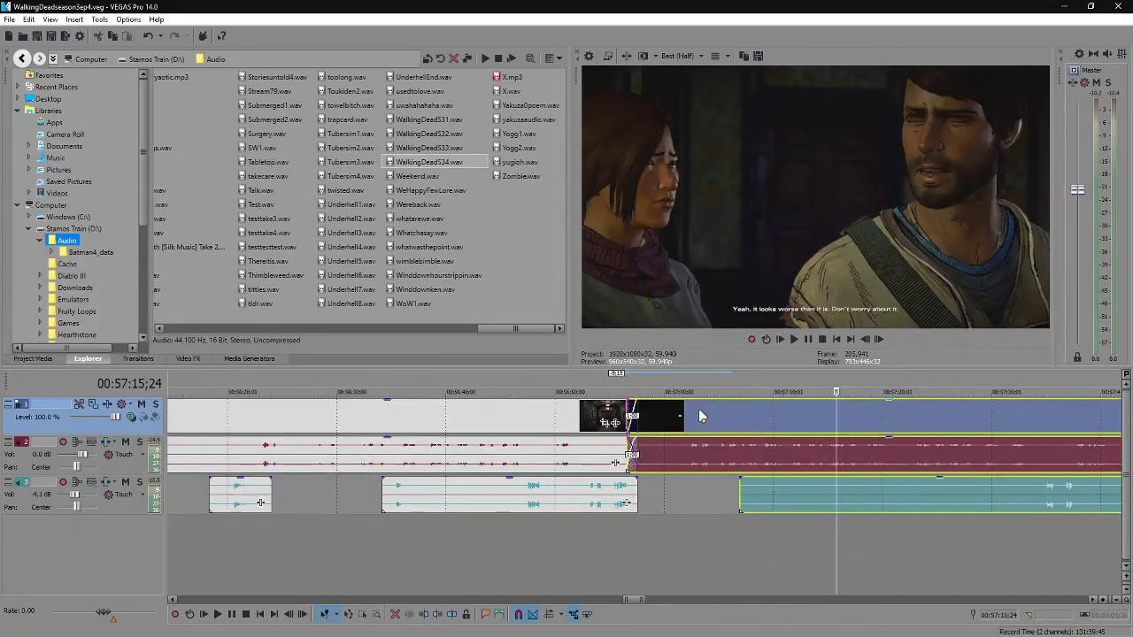
Mark a short time range around the new crossfade and play the transition back into the kitchen scene.
{"action": "left_click_drag", "start_coordinate": [620, 390], "coordinate": [653, 390]}
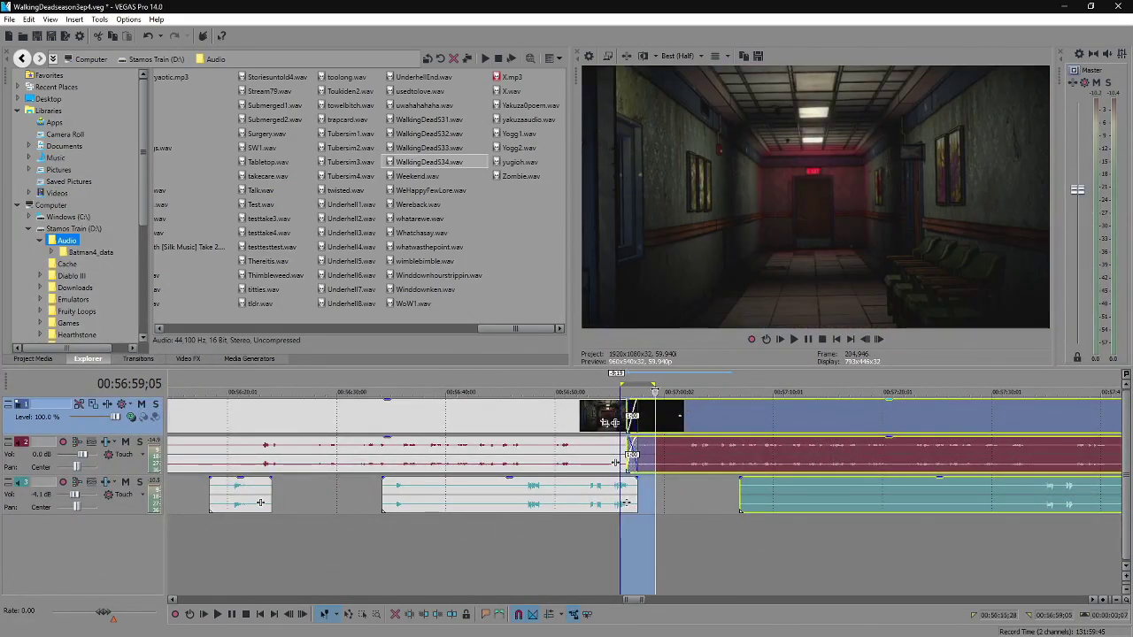
{"action": "scroll", "coordinate": [731, 470], "scroll_direction": "up", "scroll_amount": 2}
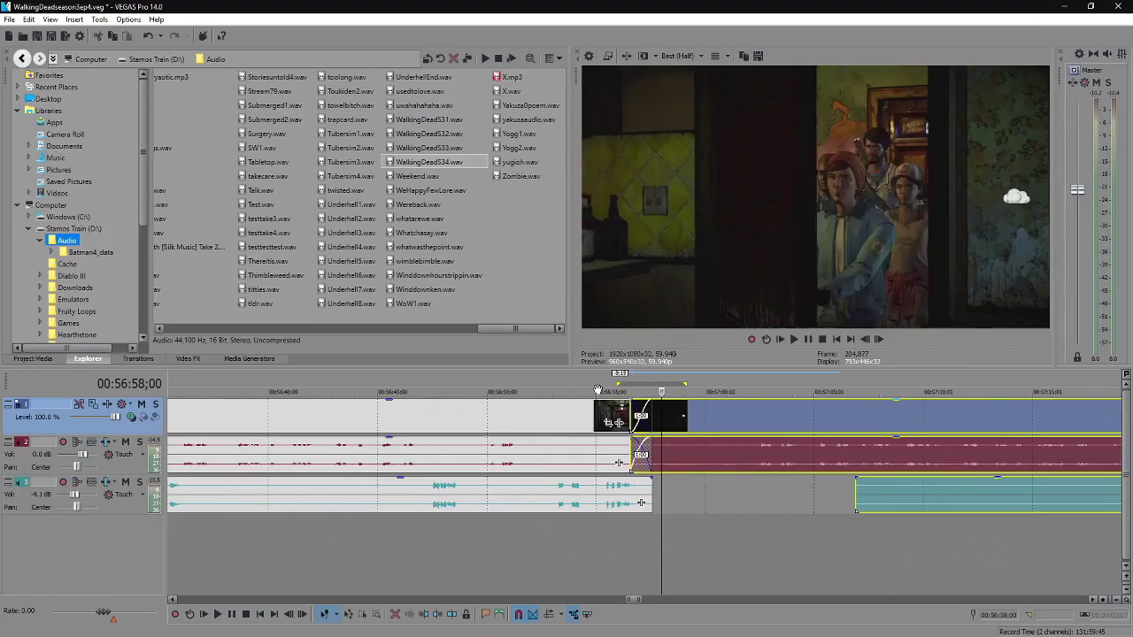
{"action": "key", "text": "space"}
{"action": "left_click", "coordinate": [620, 416]}
{"action": "scroll", "coordinate": [620, 416], "scroll_direction": "up", "scroll_amount": 1}
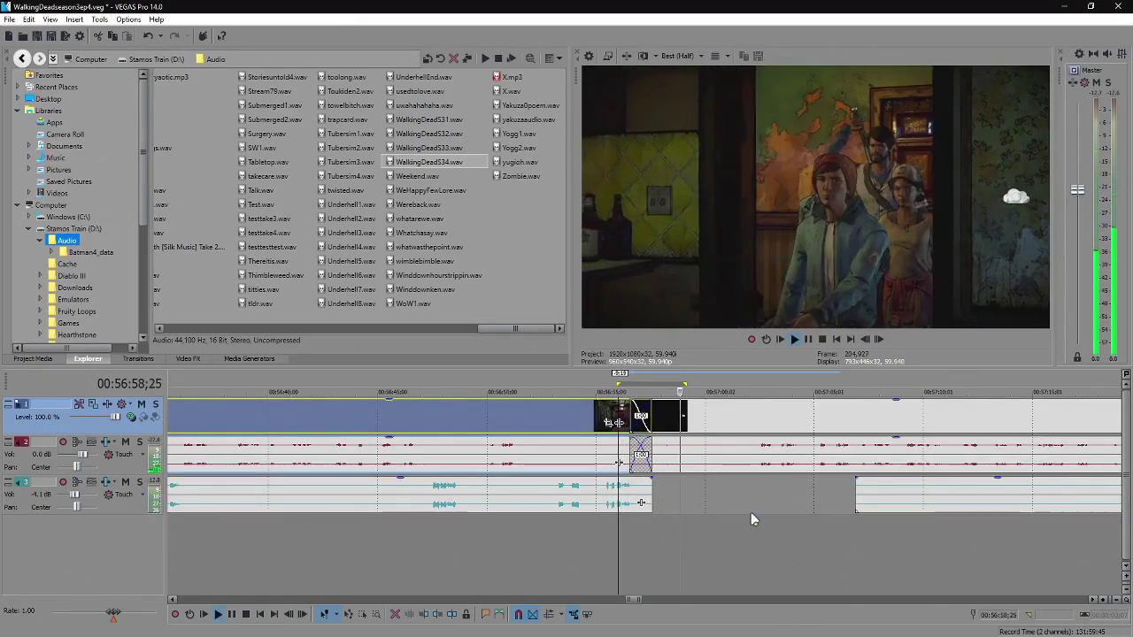
{"action": "key", "text": "Return"}
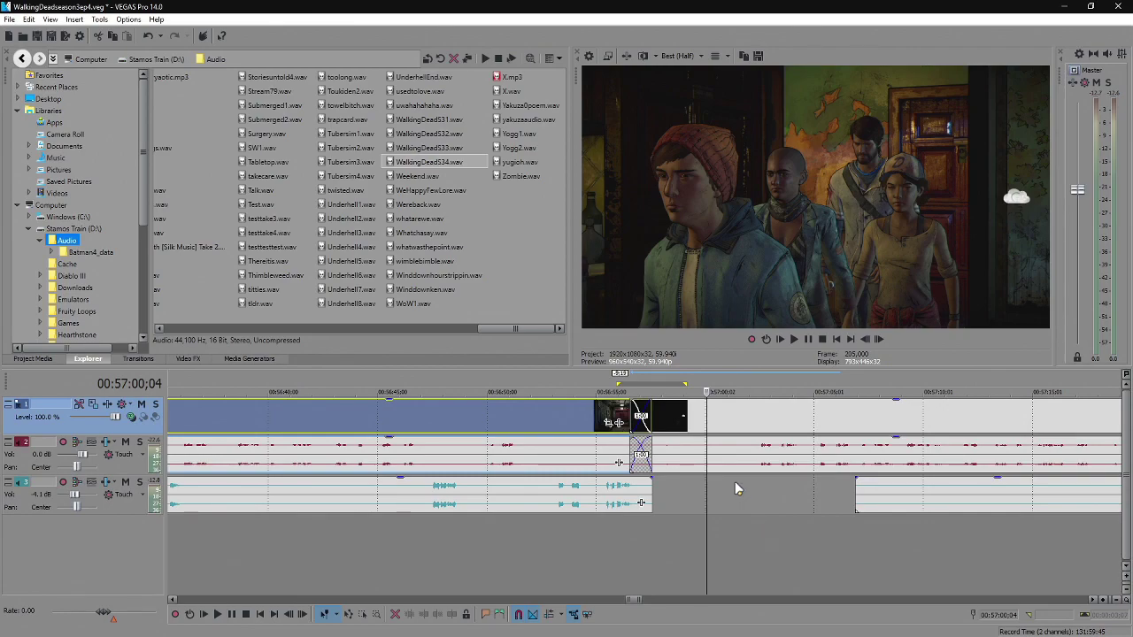
Trim the silent start of the last commentary clip to 00:57:34;18, just before its first speech.
{"action": "left_click", "coordinate": [860, 496]}
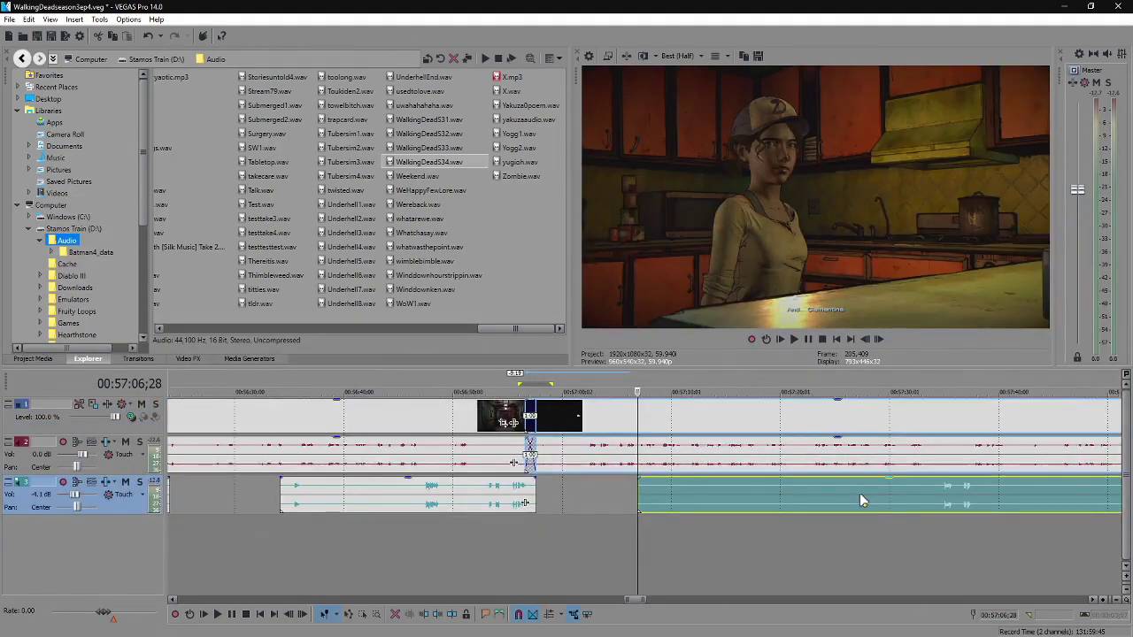
{"action": "scroll", "coordinate": [860, 493], "scroll_direction": "down", "scroll_amount": 2}
{"action": "scroll", "coordinate": [749, 491], "scroll_direction": "down", "scroll_amount": 1}
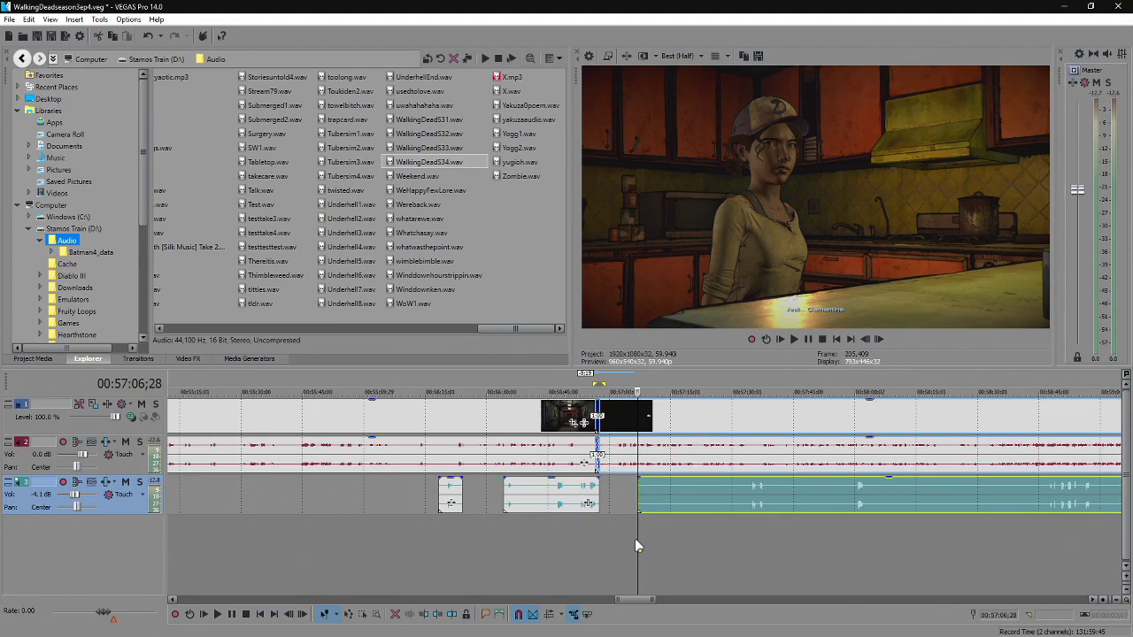
{"action": "left_click_drag", "start_coordinate": [640, 494], "coordinate": [711, 499]}
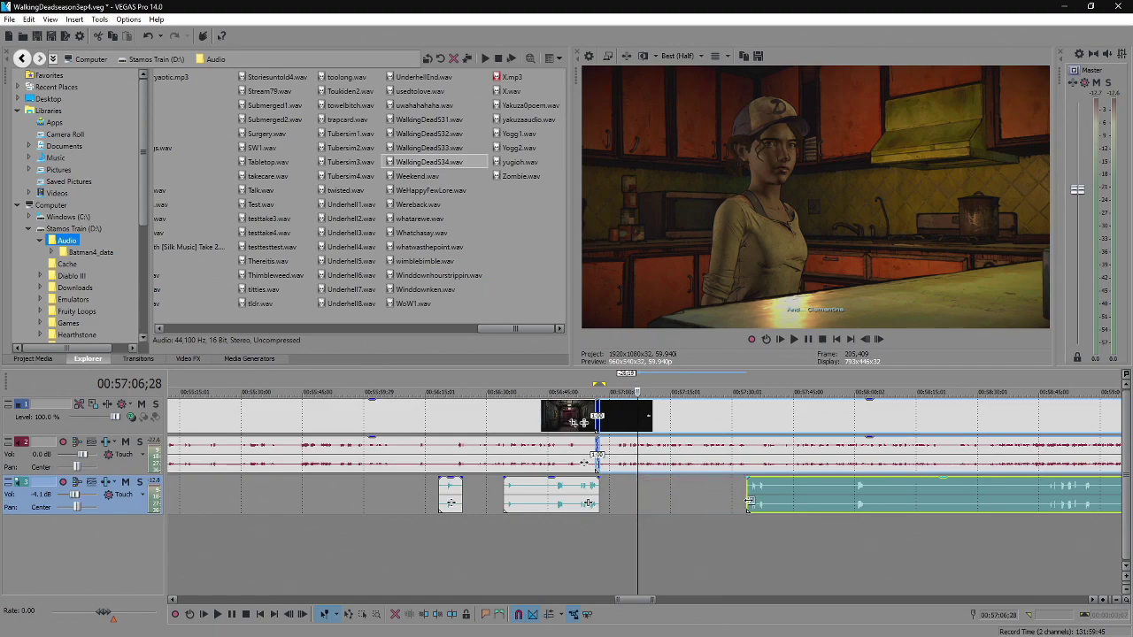
{"action": "left_click", "coordinate": [753, 501]}
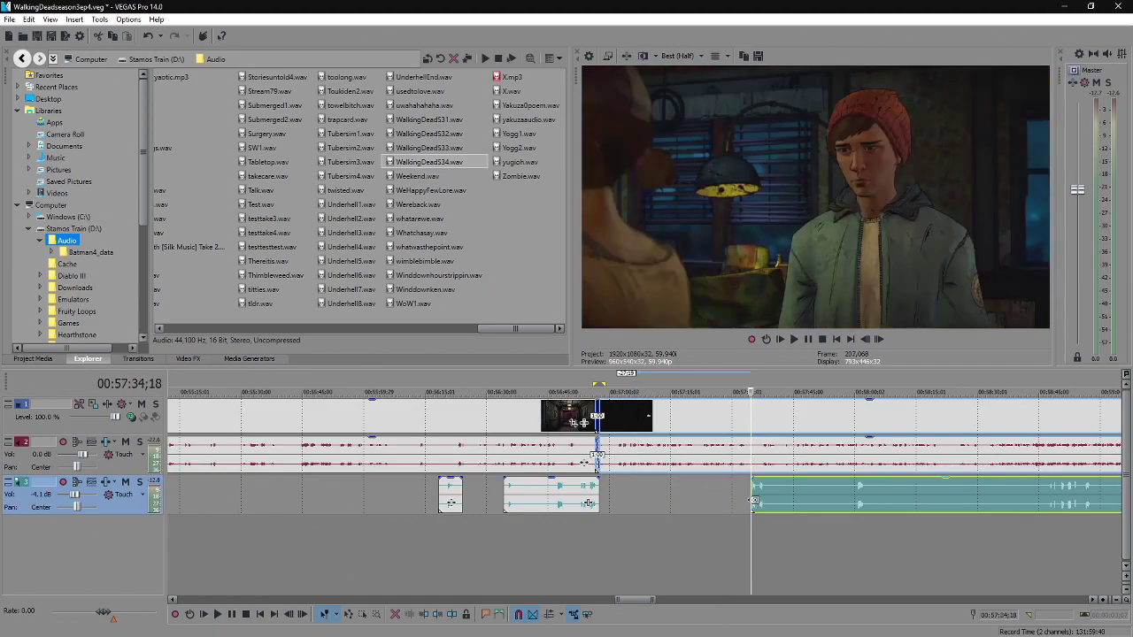
Play back the commentary clip from its trimmed start through its first two phrases.
{"action": "key", "text": "space"}
{"action": "scroll", "coordinate": [753, 501], "scroll_direction": "up", "scroll_amount": 2}
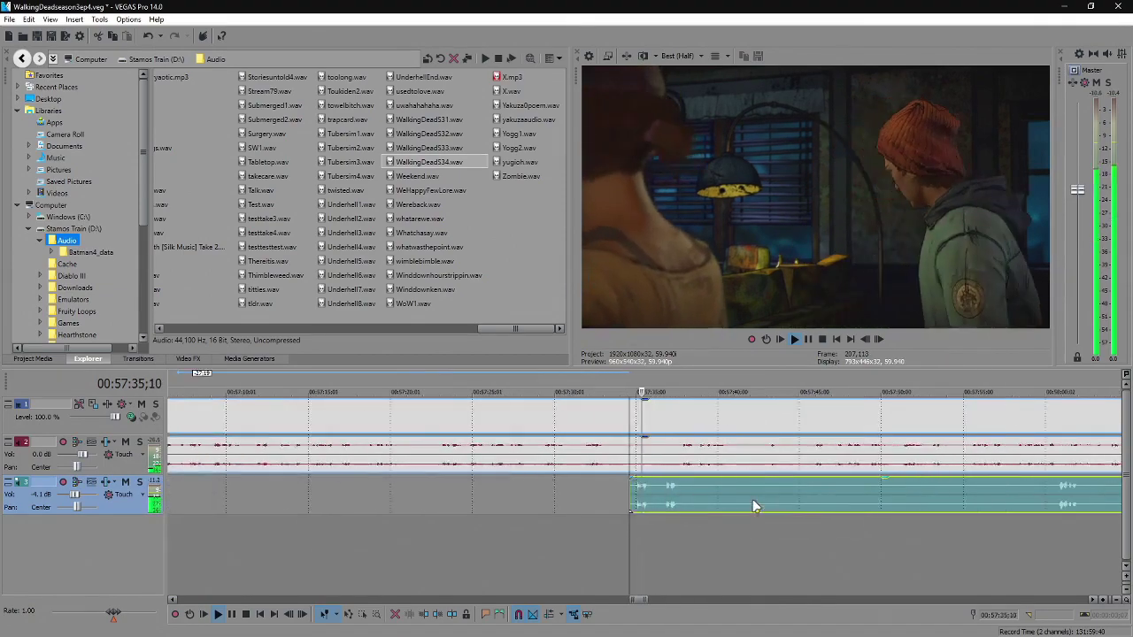
{"action": "scroll", "coordinate": [685, 499], "scroll_direction": "up", "scroll_amount": 2}
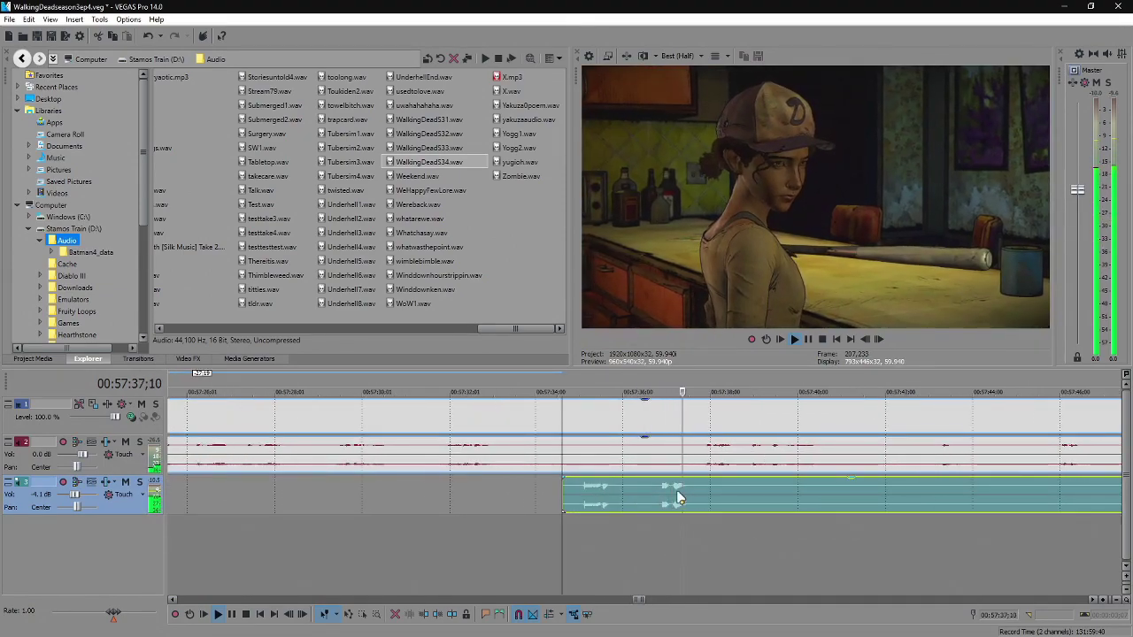
{"action": "key", "text": "Return"}
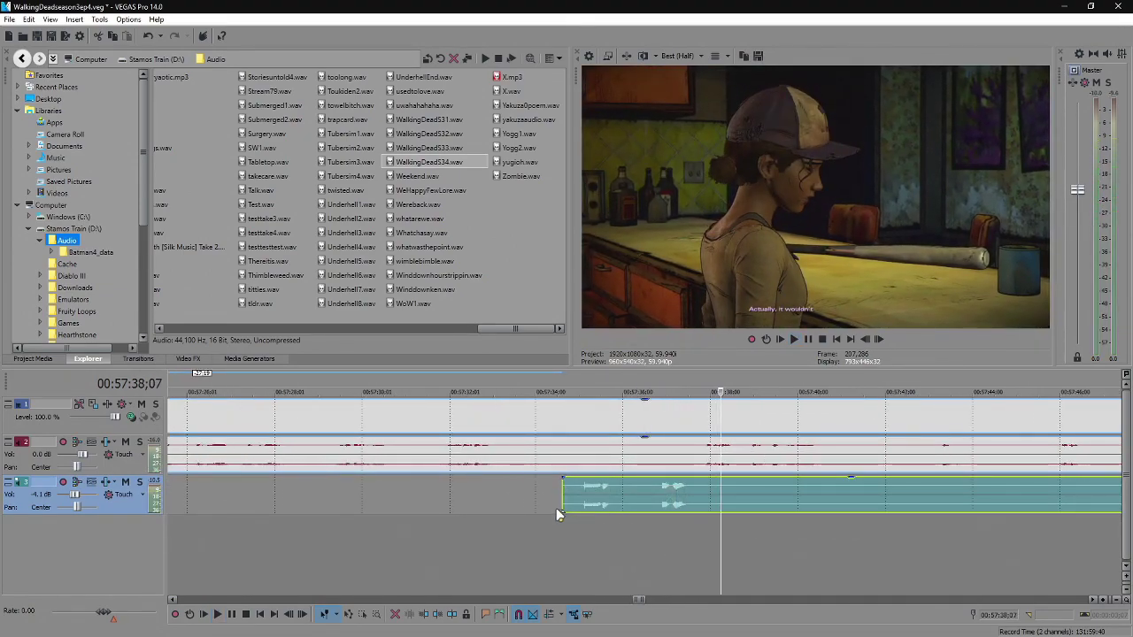
{"action": "left_click", "coordinate": [558, 512]}
{"action": "key", "text": "space"}
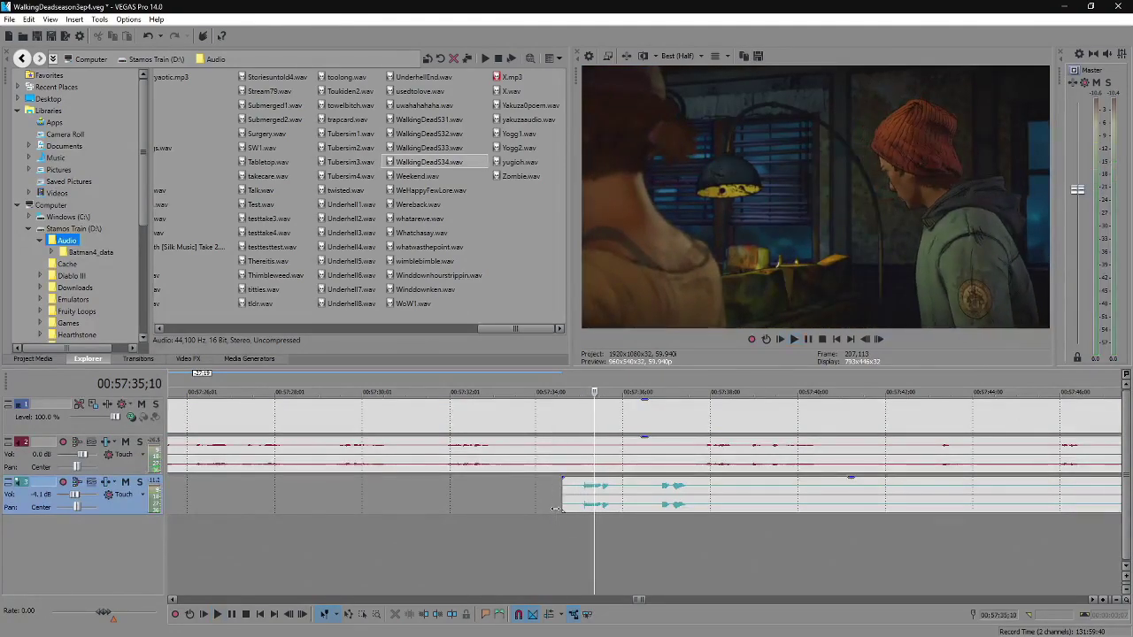
Replay the commentary clip's opening phrase repeatedly from about 00:57:35;00 to check what is said.
{"action": "left_click", "coordinate": [581, 492]}
{"action": "key", "text": "space"}
{"action": "key", "text": "space"}
{"action": "key", "text": "space"}
{"action": "key", "text": "space"}
{"action": "key", "text": "space"}
{"action": "key", "text": "space"}
{"action": "key", "text": "space"}
{"action": "double_click", "coordinate": [581, 493]}
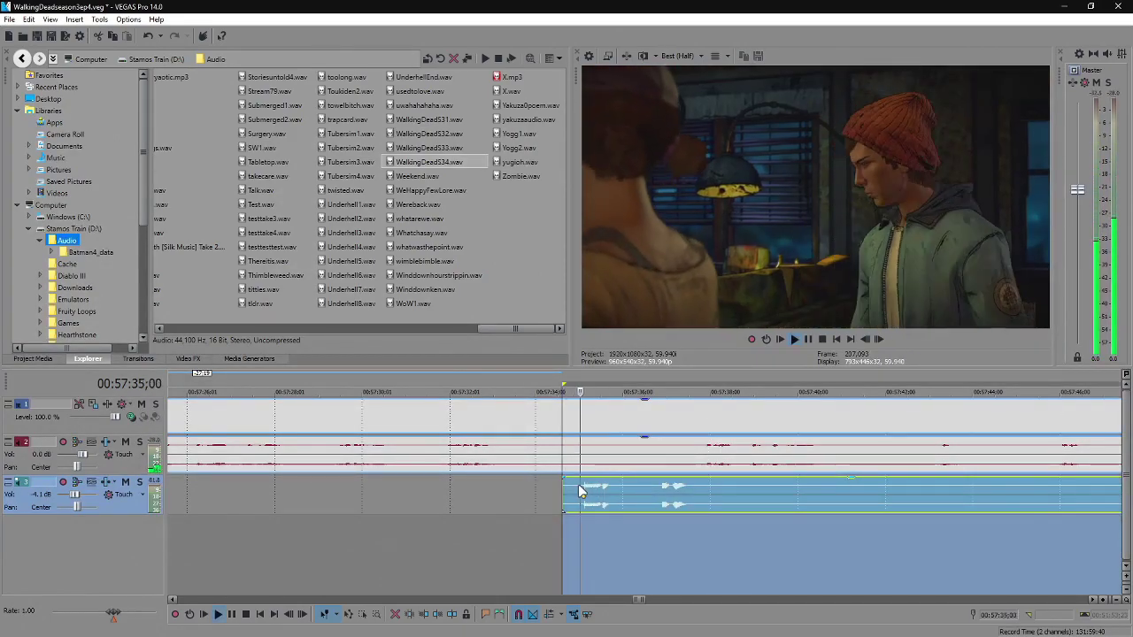
{"action": "left_click", "coordinate": [581, 492]}
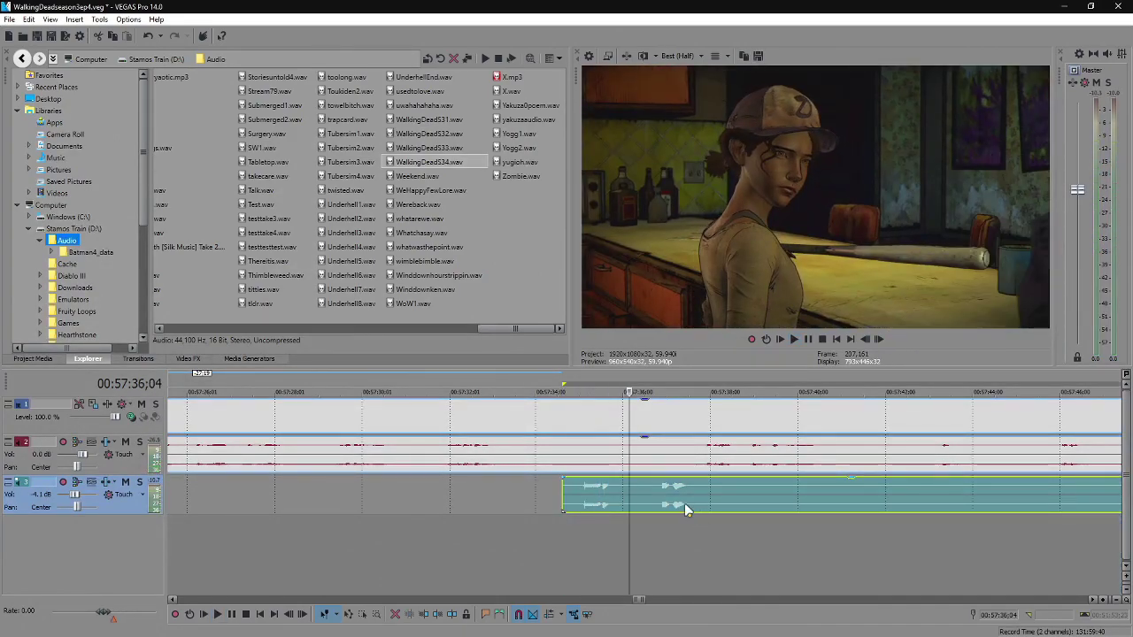
Lower the game audio clip's gain on track 2 to silence and play the opening commentary phrases on their own.
{"action": "left_click", "coordinate": [655, 491]}
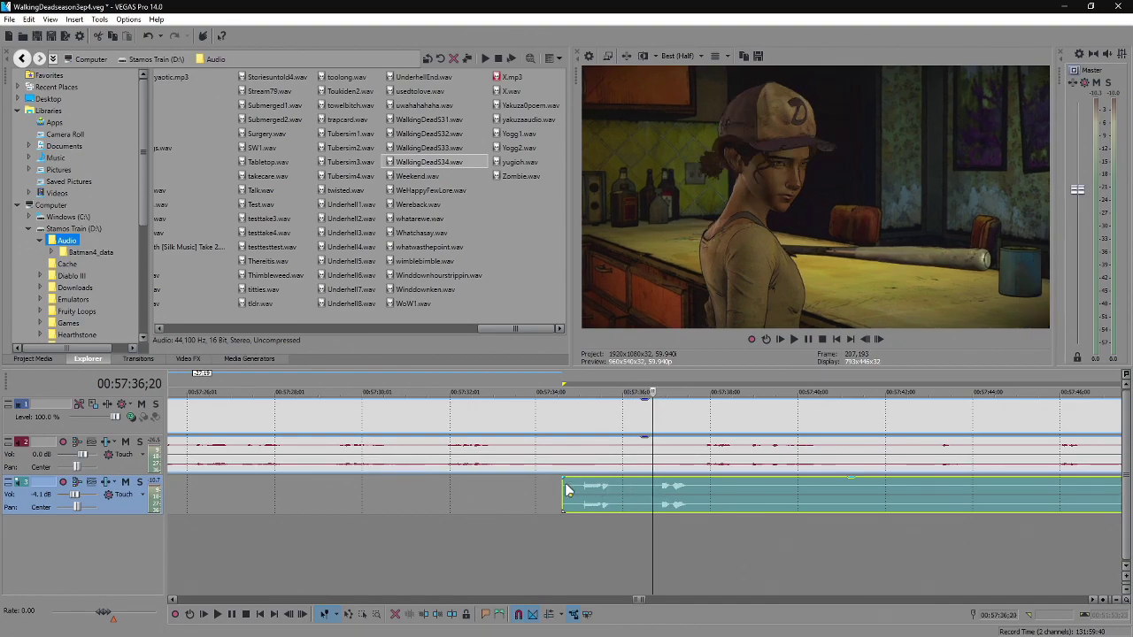
{"action": "left_click", "coordinate": [574, 508]}
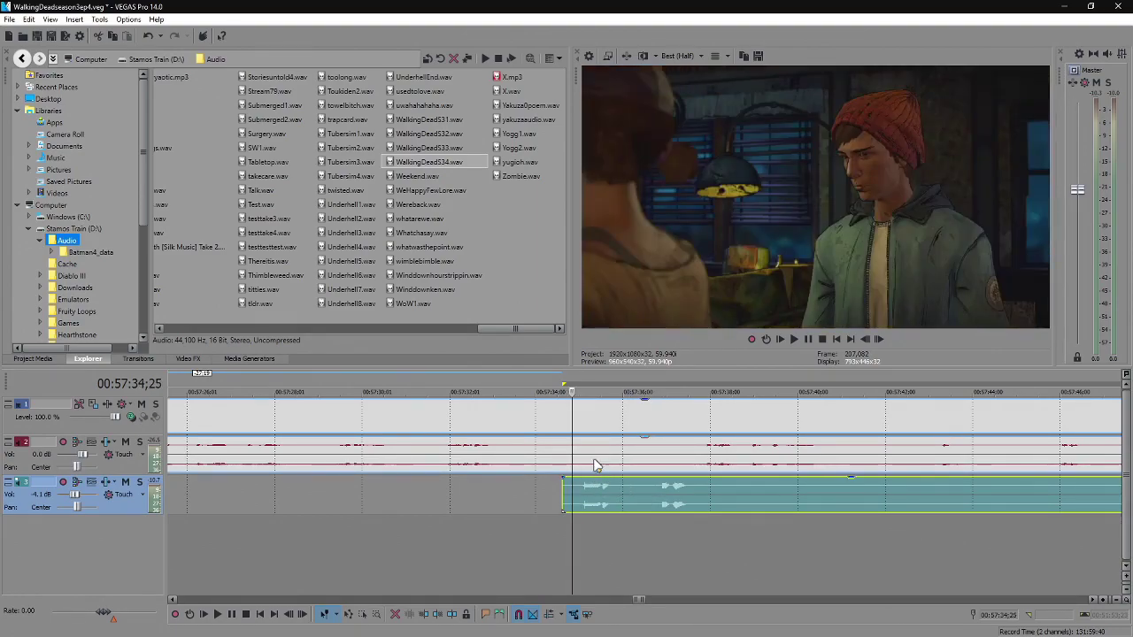
{"action": "left_click", "coordinate": [569, 497]}
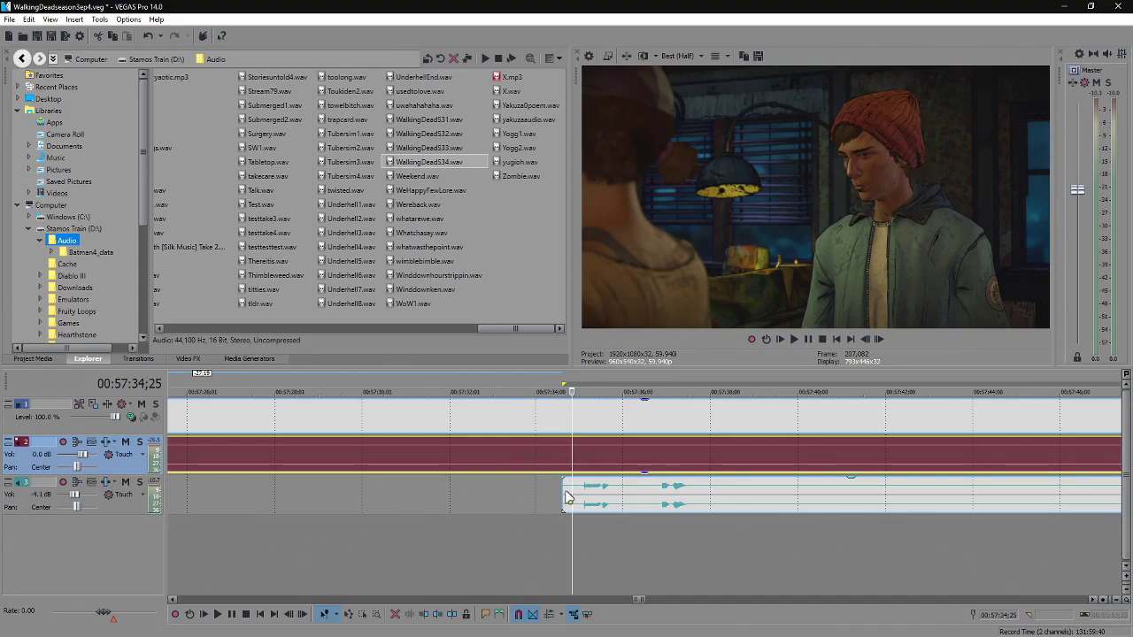
{"action": "key", "text": "space"}
{"action": "key", "text": "Return"}
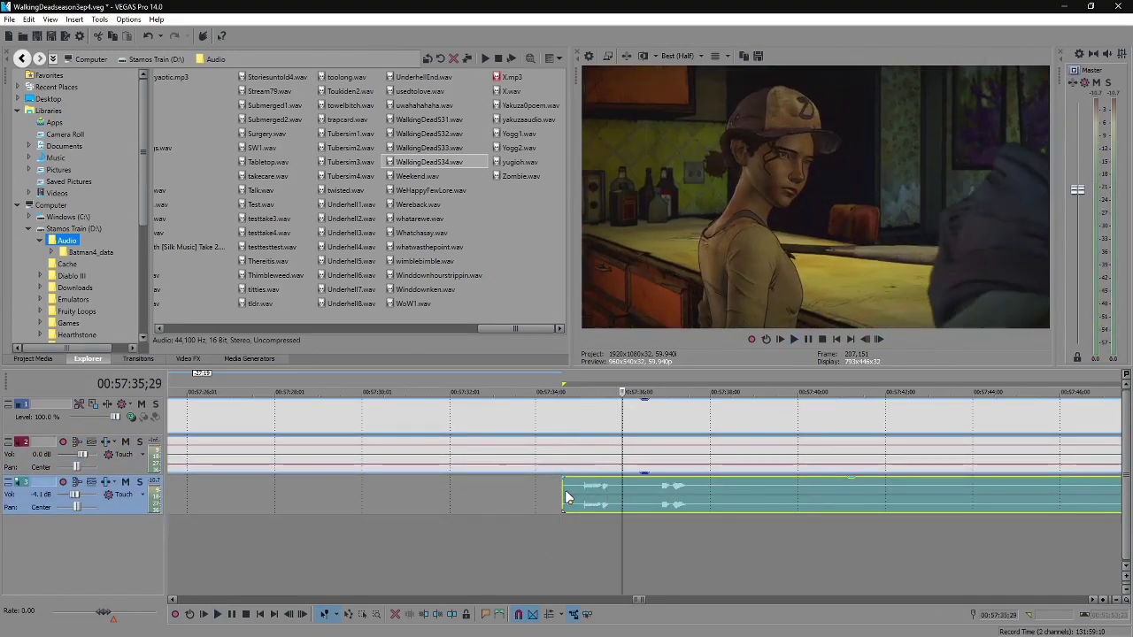
Replay the commentary clip's opening phrase from 00:57:34;18 twice with the game audio silenced.
{"action": "left_click", "coordinate": [568, 498]}
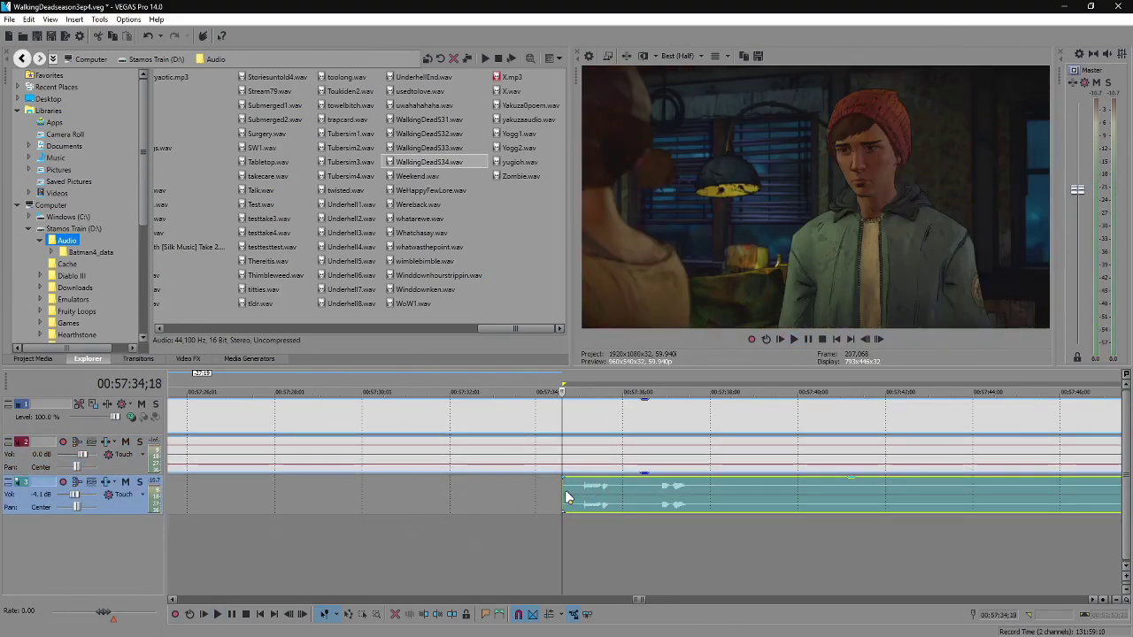
{"action": "key", "text": "space"}
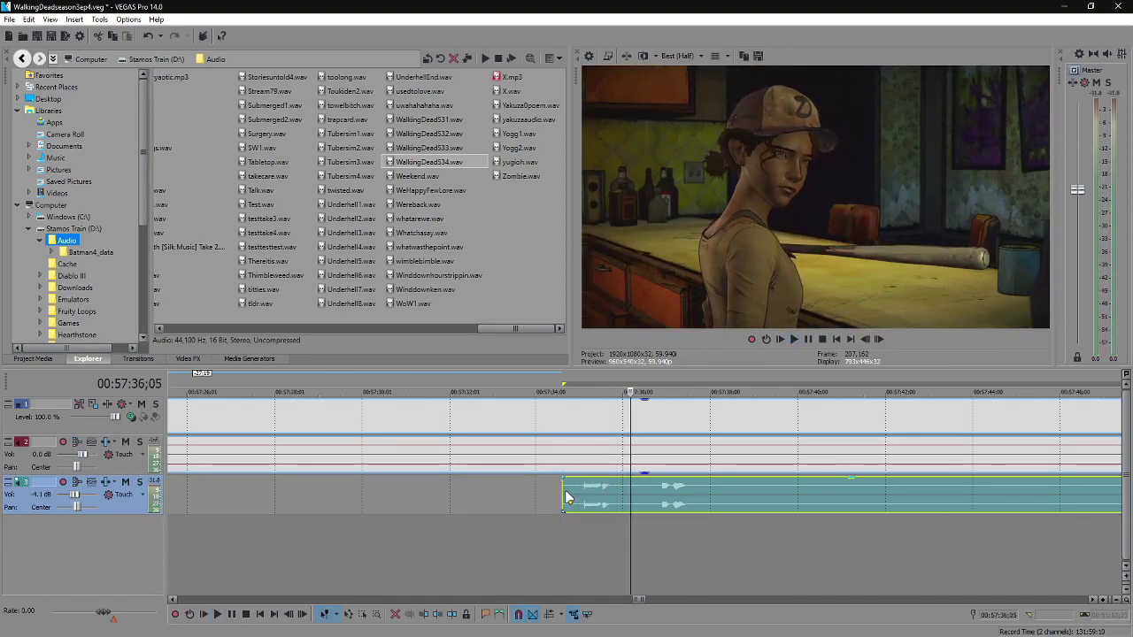
{"action": "left_click", "coordinate": [567, 497]}
{"action": "key", "text": "Return"}
Restore the game audio clip's gain on track 2 to 0.0 dB and resume playback after the commentary's first two phrases.
{"action": "left_click", "coordinate": [556, 469]}
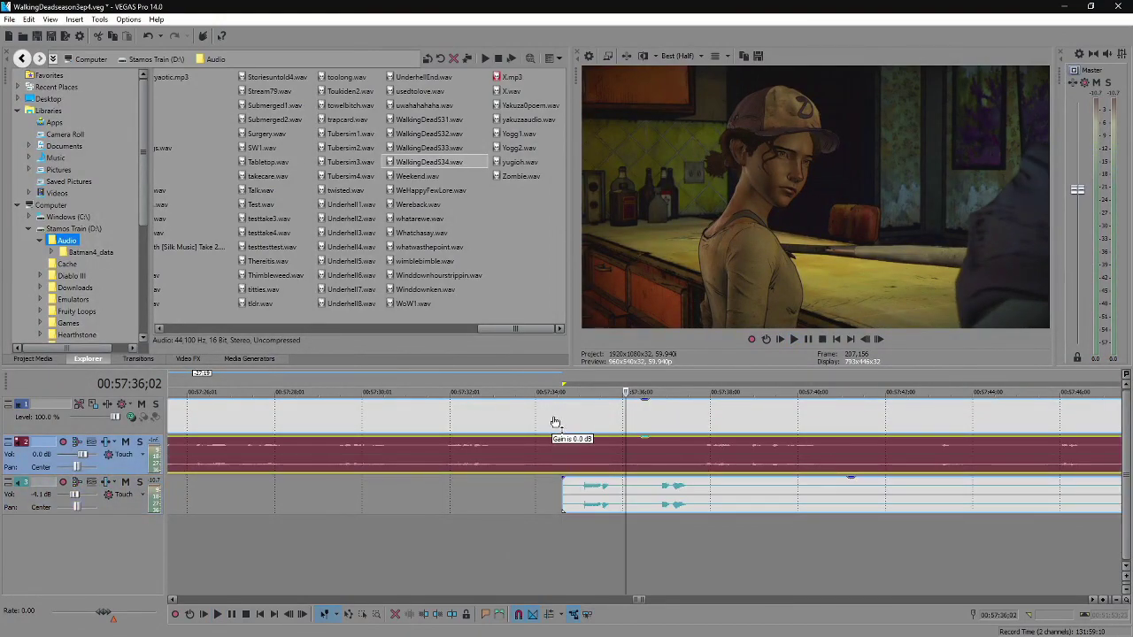
{"action": "left_click", "coordinate": [644, 495]}
{"action": "key", "text": "space"}
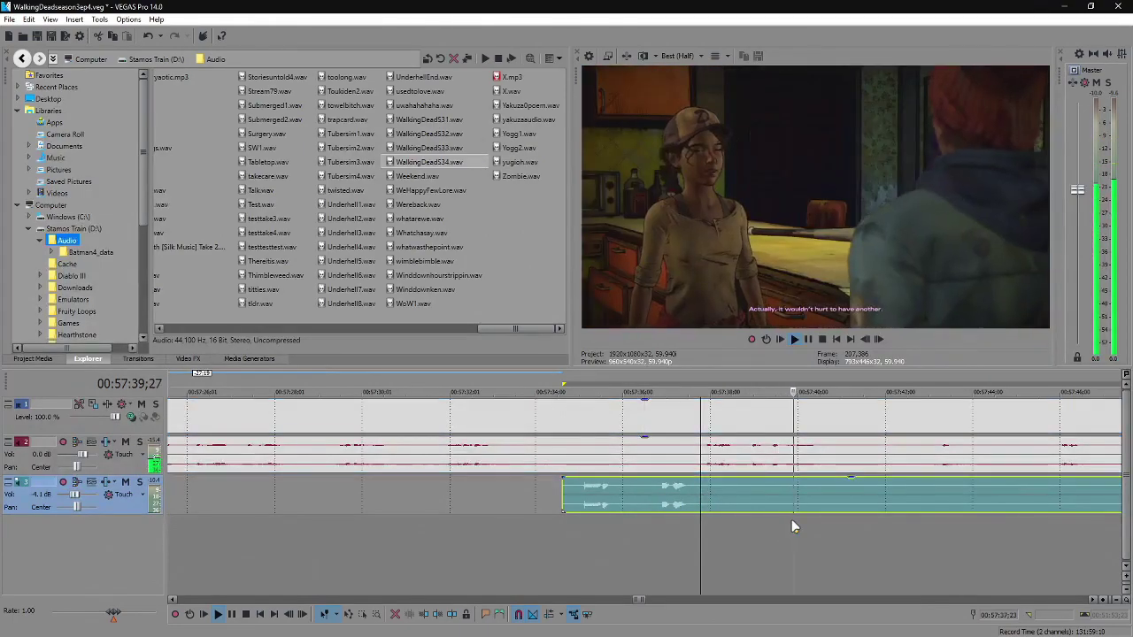
Split the commentary clip at 00:57:37;23 and trim the remainder's start to about 00:58:00;16, just before the next speech.
{"action": "scroll", "coordinate": [655, 522], "scroll_direction": "down", "scroll_amount": 5}
{"action": "left_click_drag", "start_coordinate": [639, 500], "coordinate": [825, 502]}
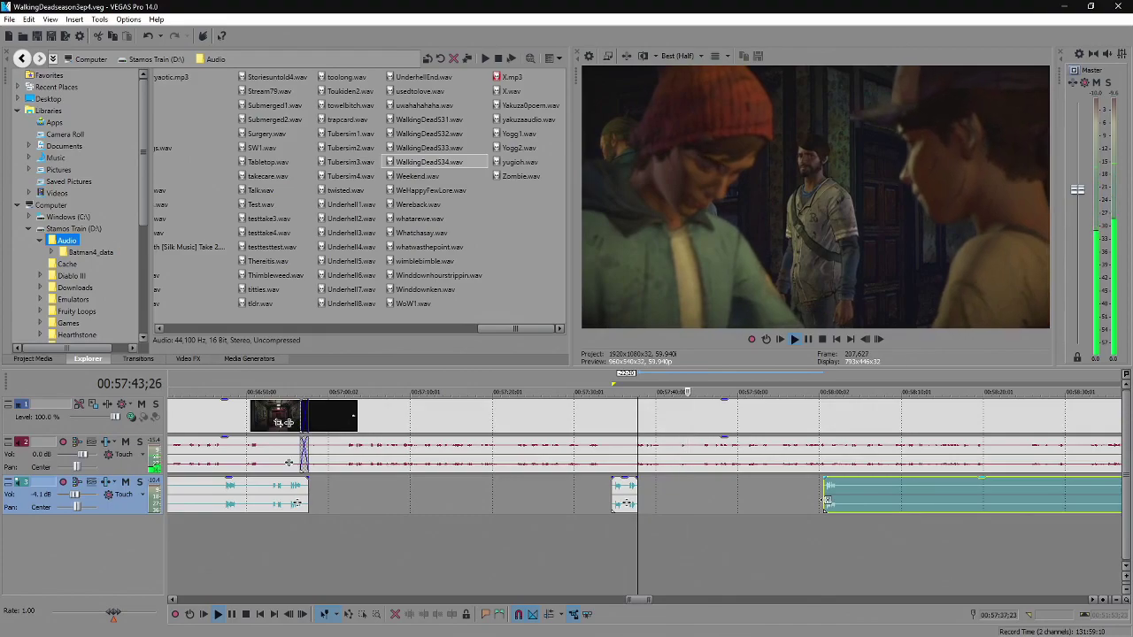
{"action": "left_click", "coordinate": [825, 502]}
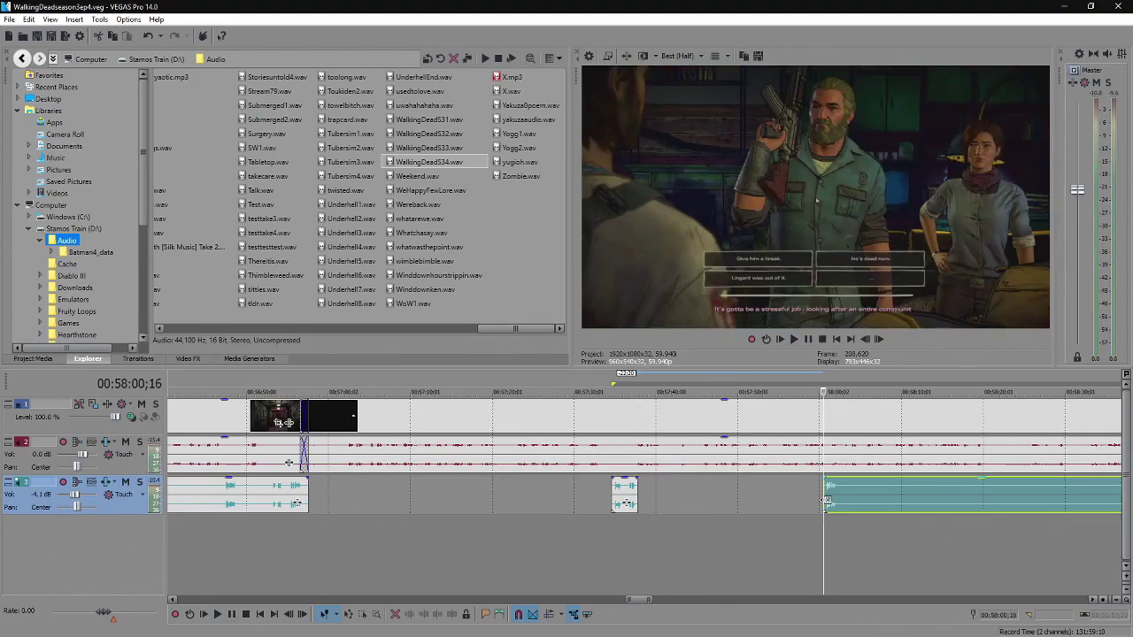
Play the speech from 00:58:00;16, split the commentary at about 00:58:02;23 and trim the remainder's start to 00:58:47;08.
{"action": "key", "text": "space"}
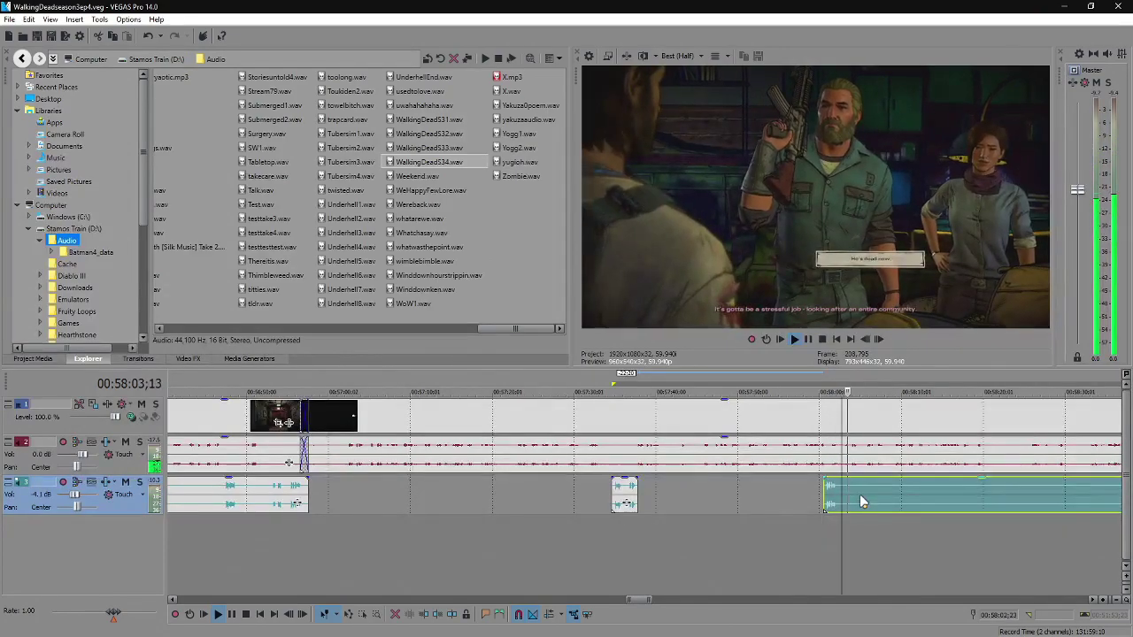
{"action": "scroll", "coordinate": [709, 496], "scroll_direction": "down", "scroll_amount": 2}
{"action": "key", "text": "space"}
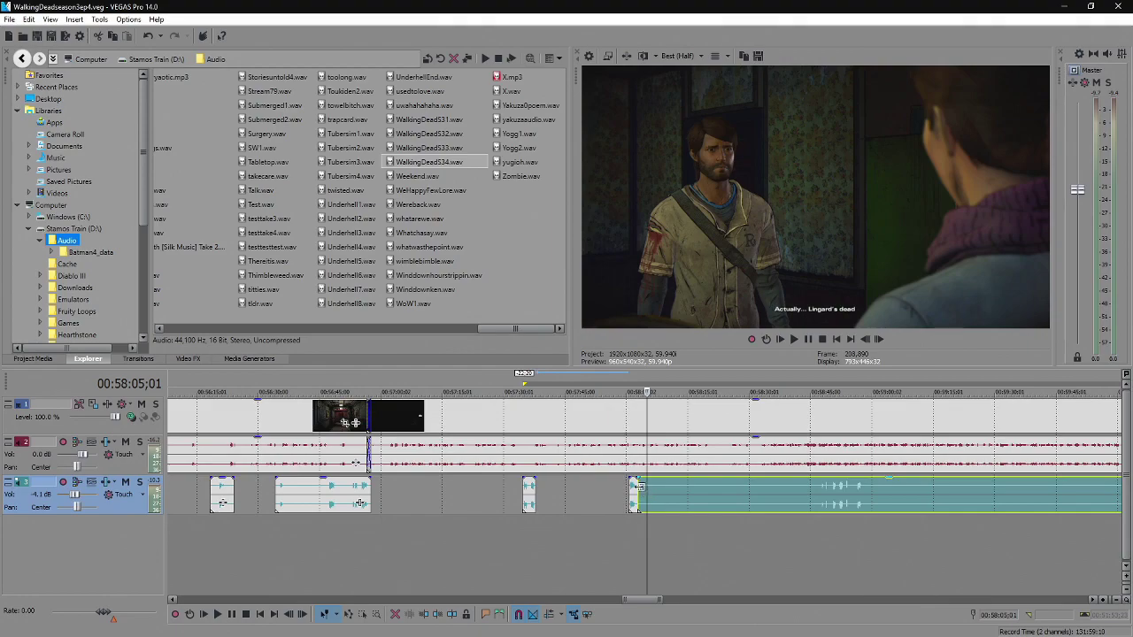
{"action": "left_click_drag", "start_coordinate": [638, 489], "coordinate": [759, 497]}
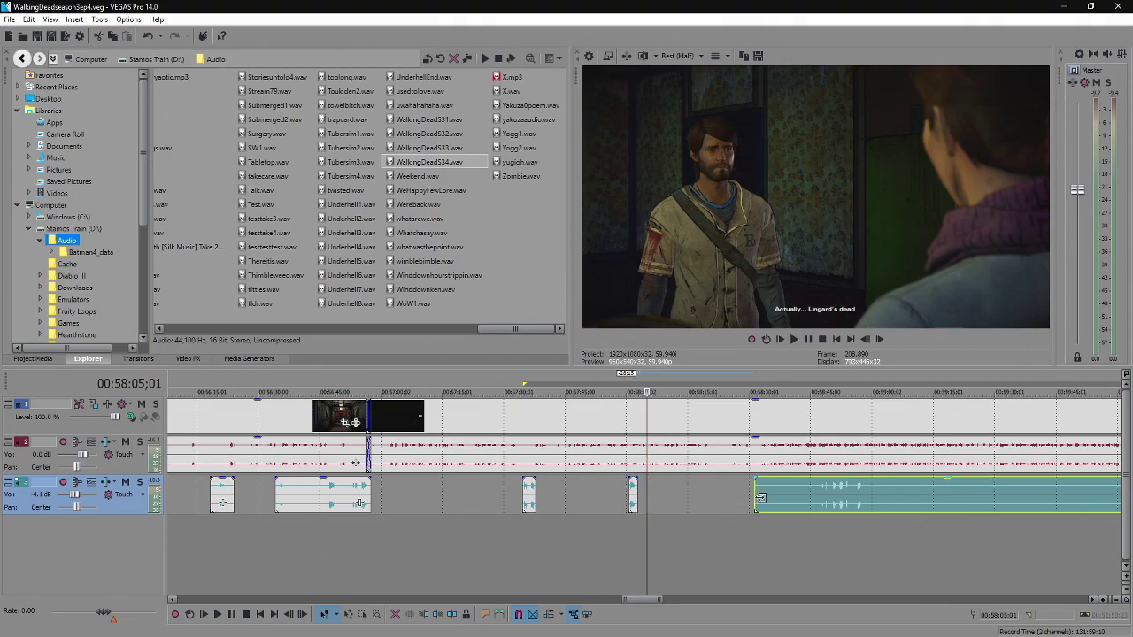
{"action": "left_click", "coordinate": [819, 495]}
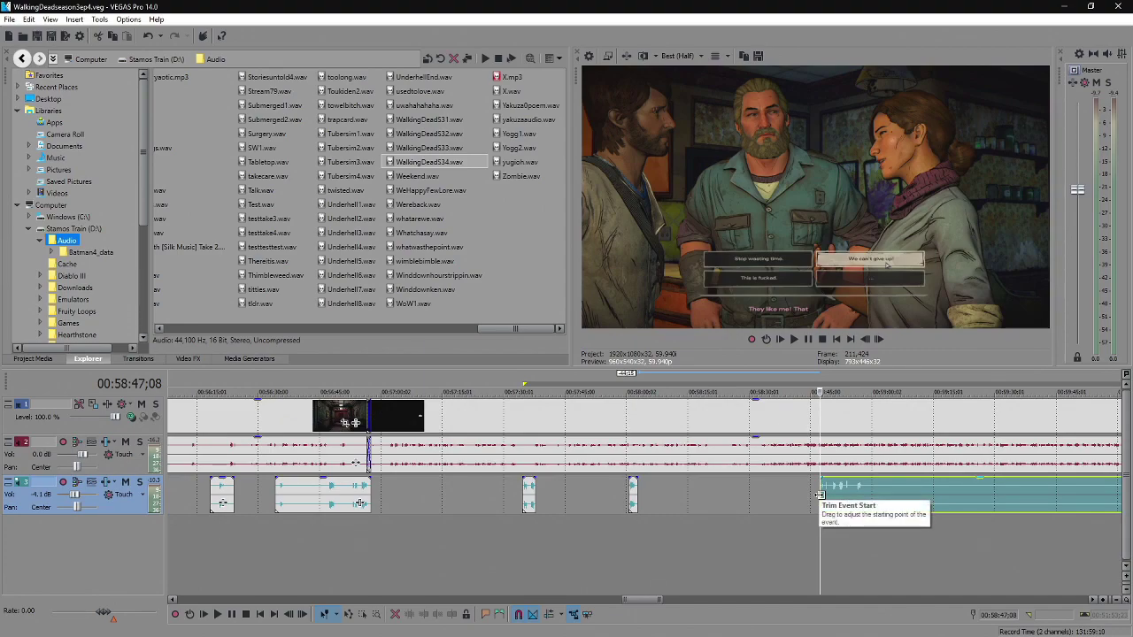
Play the speech from 00:58:47;08, split the commentary at about 00:58:57;28 and trim the remainder's start to 01:00:37;17.
{"action": "key", "text": "space"}
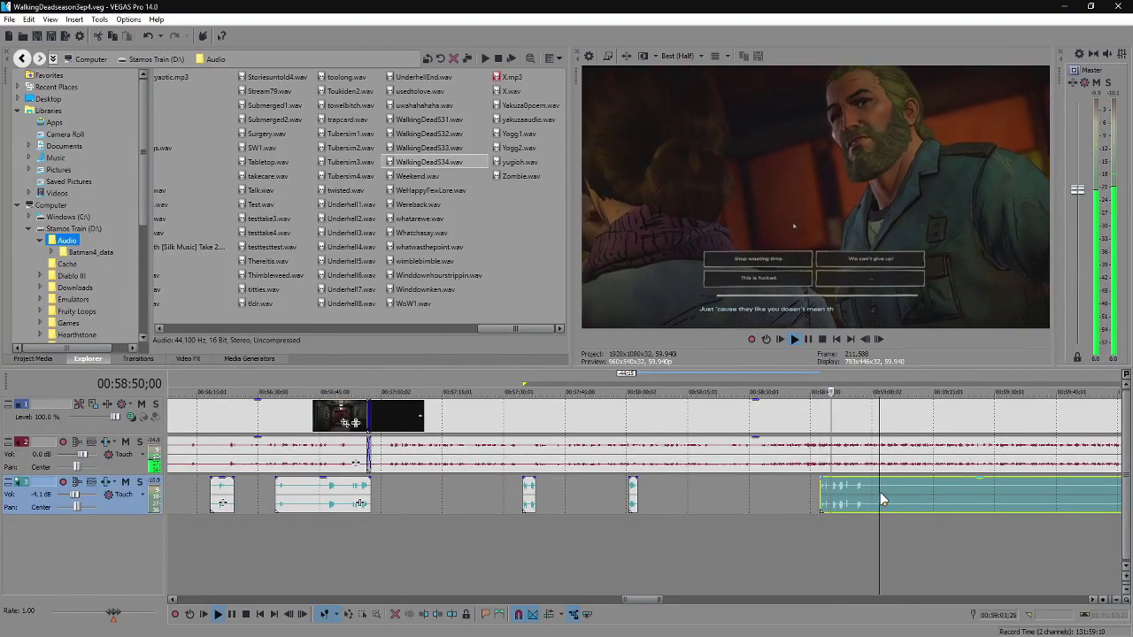
{"action": "scroll", "coordinate": [879, 493], "scroll_direction": "up", "scroll_amount": 2}
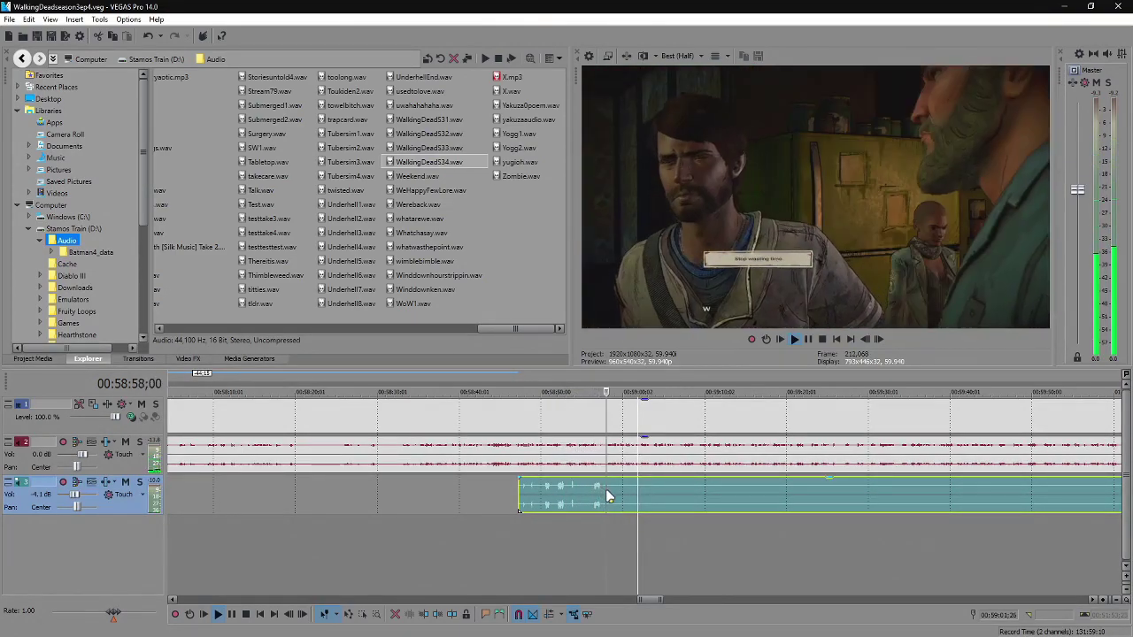
{"action": "scroll", "coordinate": [390, 447], "scroll_direction": "down", "scroll_amount": 4}
{"action": "left_click_drag", "start_coordinate": [638, 485], "coordinate": [841, 496]}
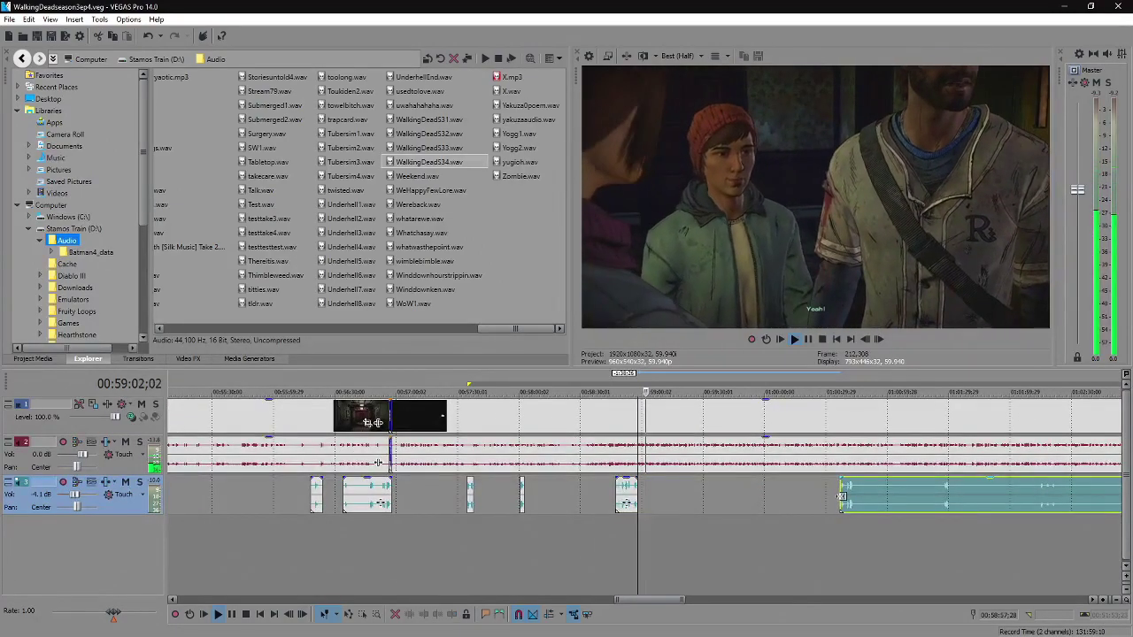
{"action": "key", "text": "Return"}
{"action": "left_click", "coordinate": [841, 496]}
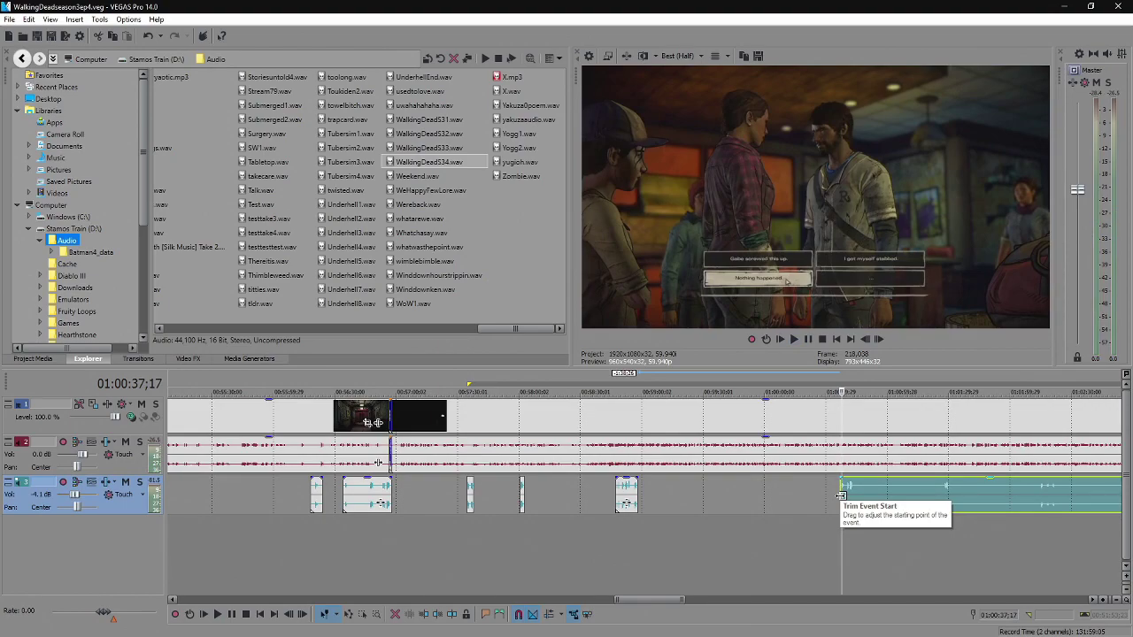
Play the commentary from 01:00:37;17 and split it after its three short phrases, at about 01:00:43;13.
{"action": "key", "text": "space"}
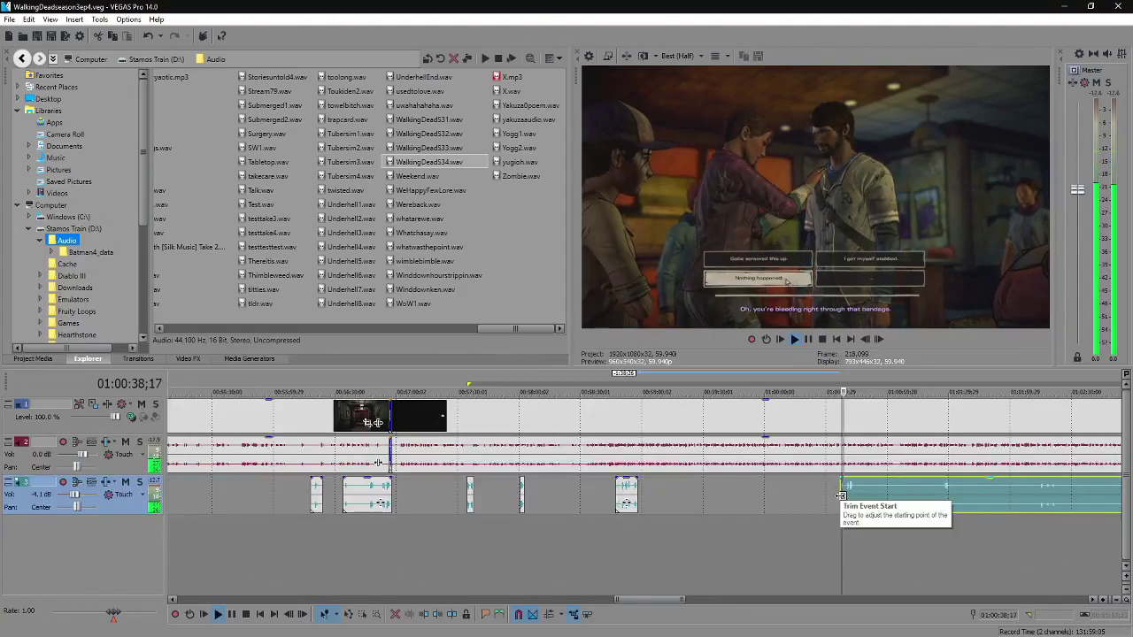
{"action": "scroll", "coordinate": [848, 501], "scroll_direction": "up", "scroll_amount": 4}
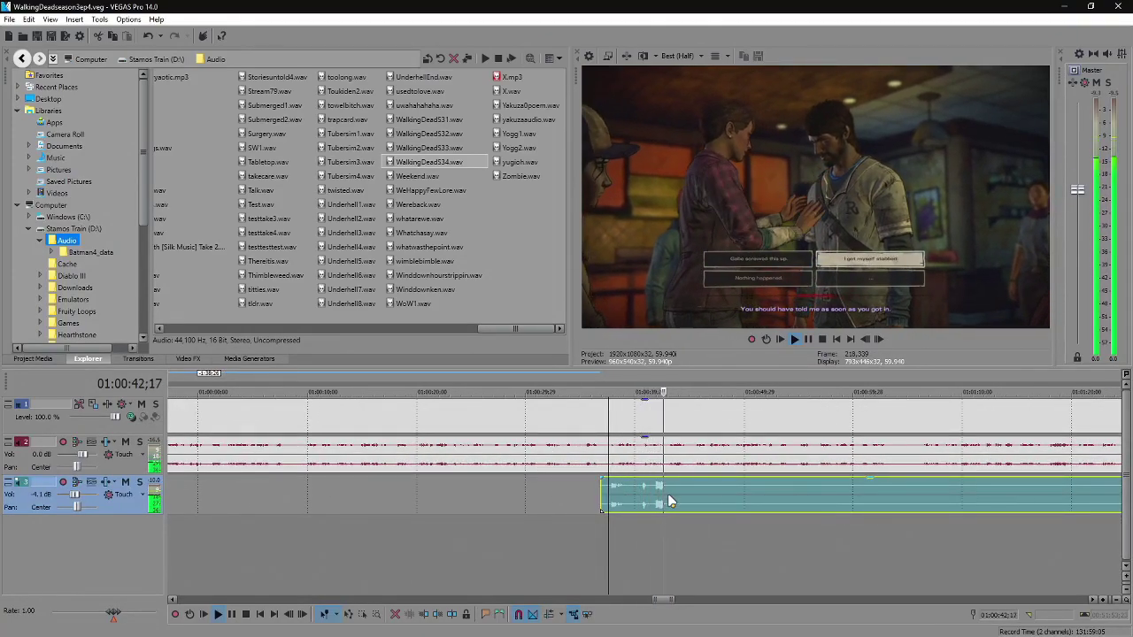
{"action": "key", "text": "s"}
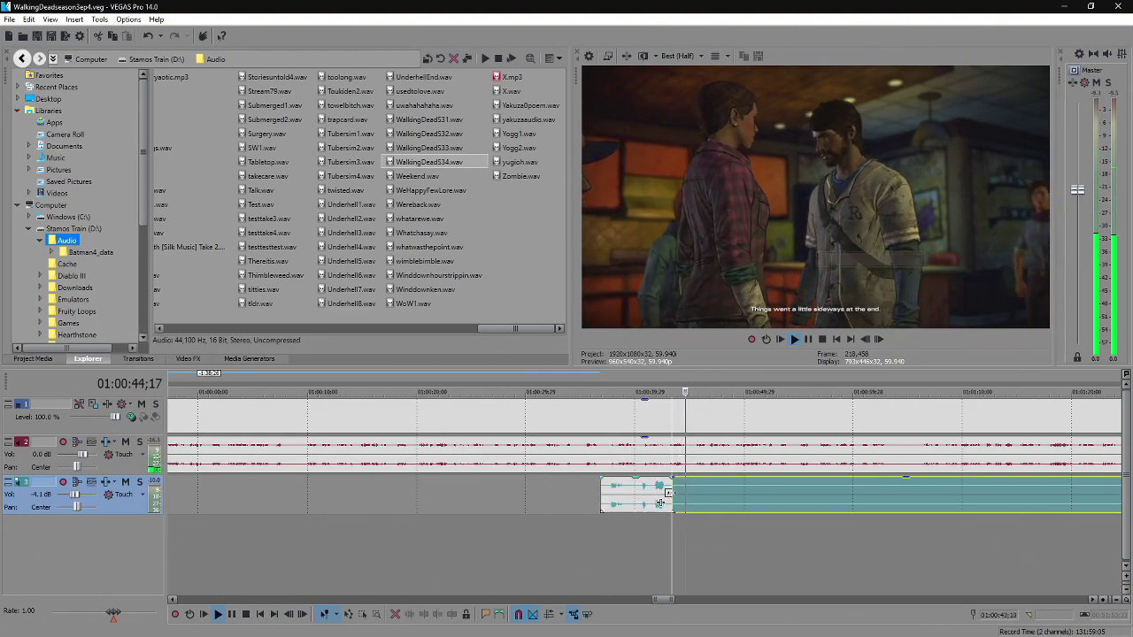
Trim the start of the remaining commentary clip to about 01:01:27, just before its next speech.
{"action": "scroll", "coordinate": [670, 493], "scroll_direction": "down", "scroll_amount": 2}
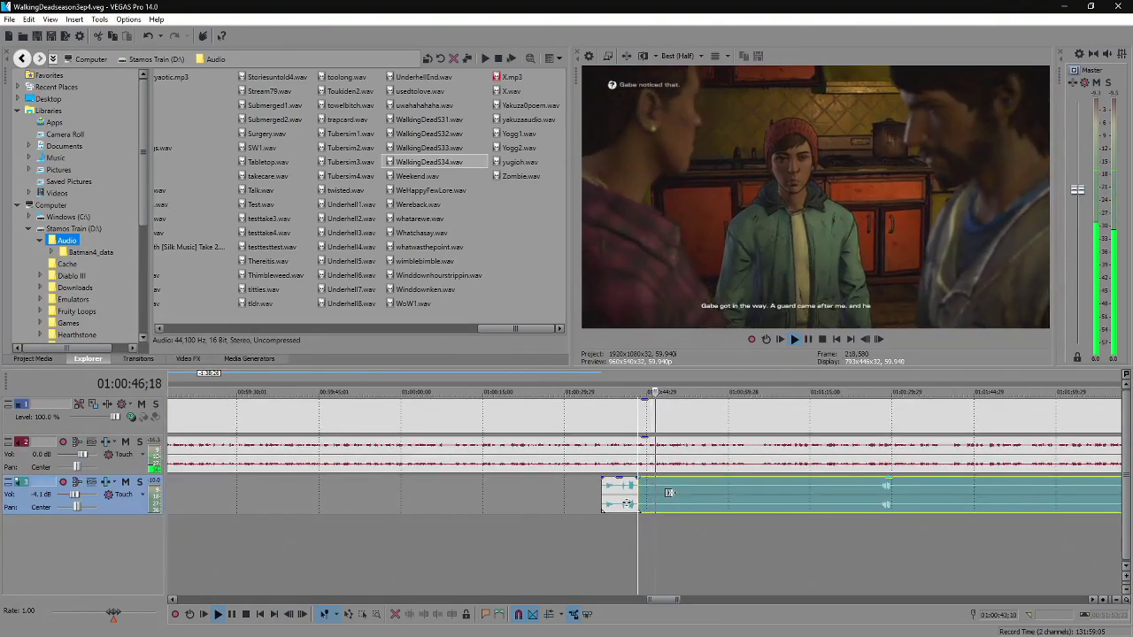
{"action": "scroll", "coordinate": [670, 493], "scroll_direction": "down", "scroll_amount": 3}
{"action": "key", "text": "Return"}
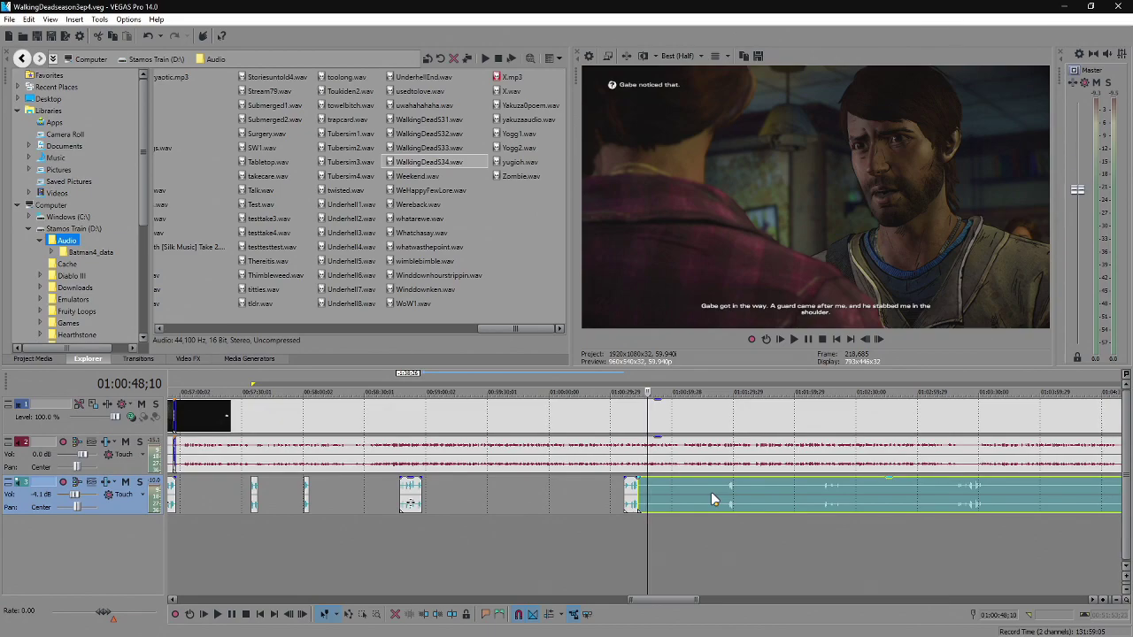
{"action": "key", "text": "space"}
{"action": "scroll", "coordinate": [744, 512], "scroll_direction": "up", "scroll_amount": 2}
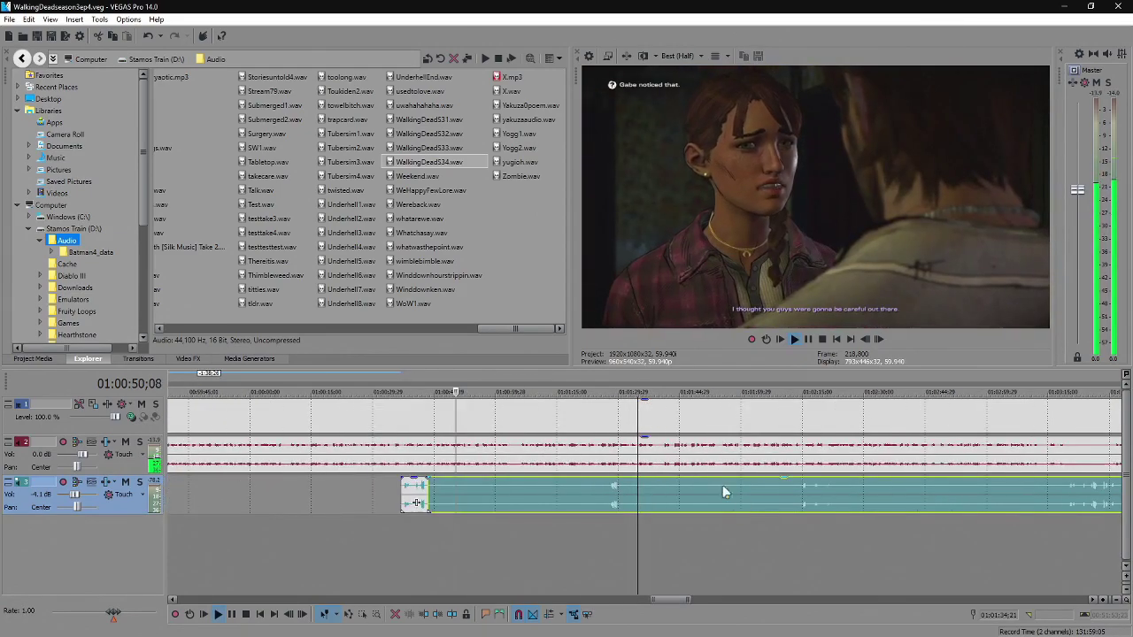
{"action": "key", "text": "space"}
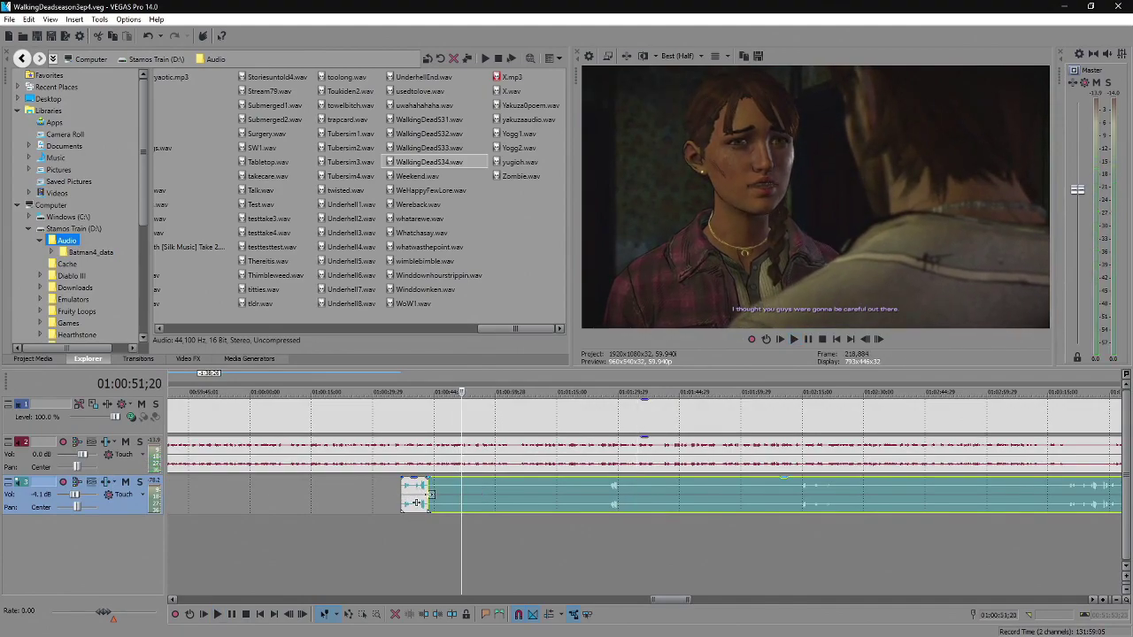
{"action": "left_click_drag", "start_coordinate": [431, 494], "coordinate": [609, 494]}
{"action": "left_click", "coordinate": [606, 495]}
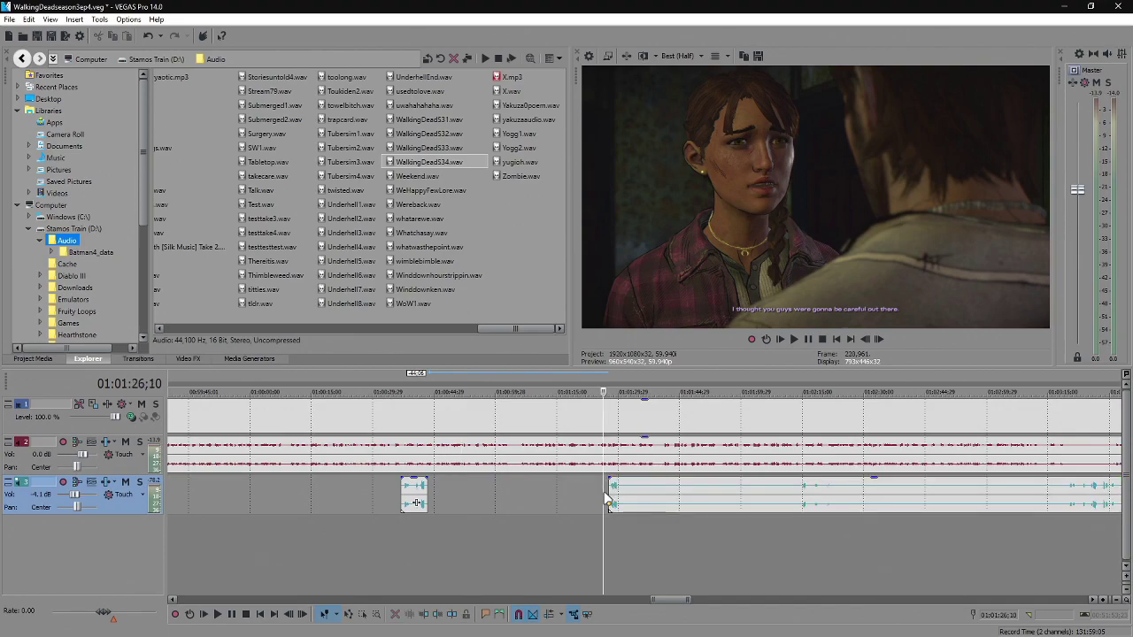
Play the speech from 01:01:26;10, split the commentary at about 01:01:31 and trim the remainder's start to about 01:02:14.
{"action": "key", "text": "space"}
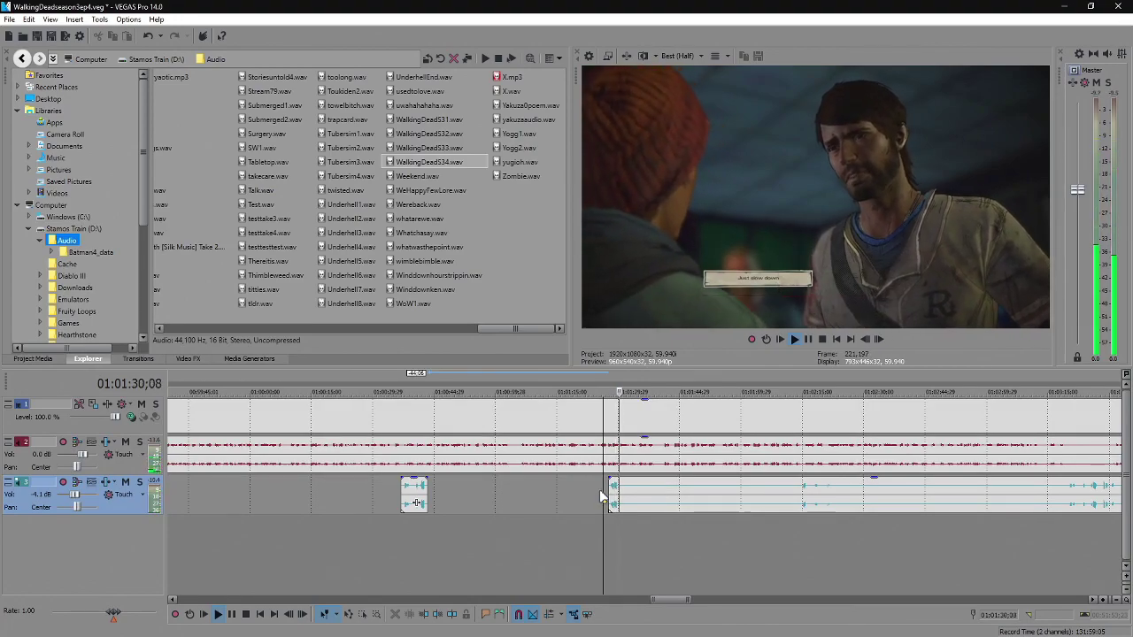
{"action": "left_click", "coordinate": [624, 503]}
{"action": "key", "text": "s"}
{"action": "left_click_drag", "start_coordinate": [623, 502], "coordinate": [802, 495]}
{"action": "left_click", "coordinate": [802, 496]}
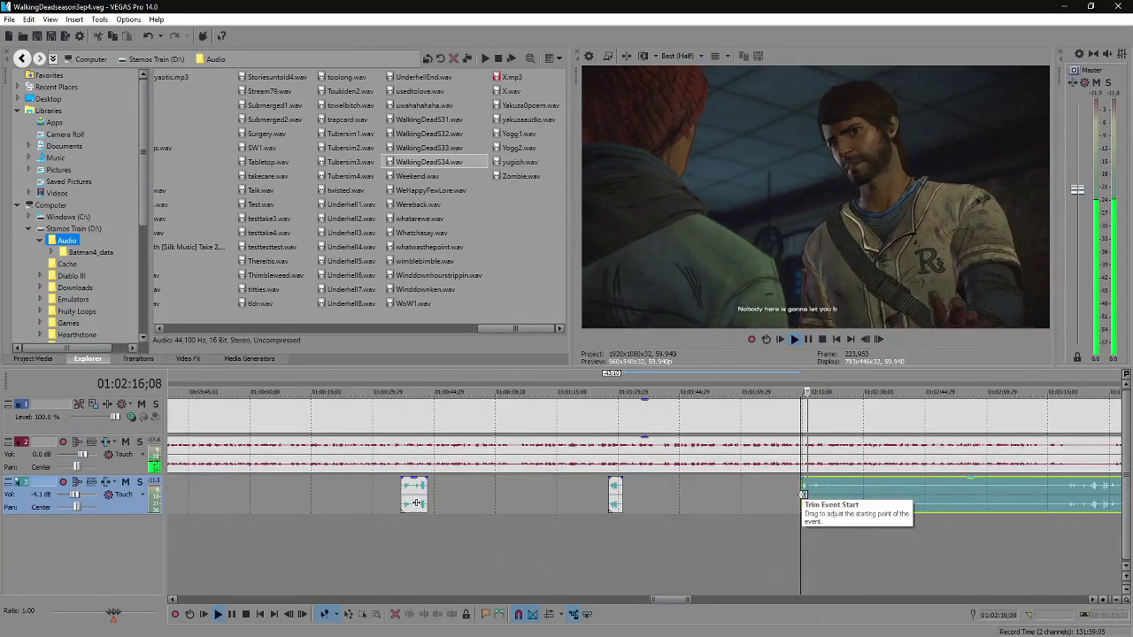
Play through the next three commentary phrases and split the clip right after them at 01:02:22;08.
{"action": "scroll", "coordinate": [791, 499], "scroll_direction": "down", "scroll_amount": 2}
{"action": "scroll", "coordinate": [666, 496], "scroll_direction": "up", "scroll_amount": 2}
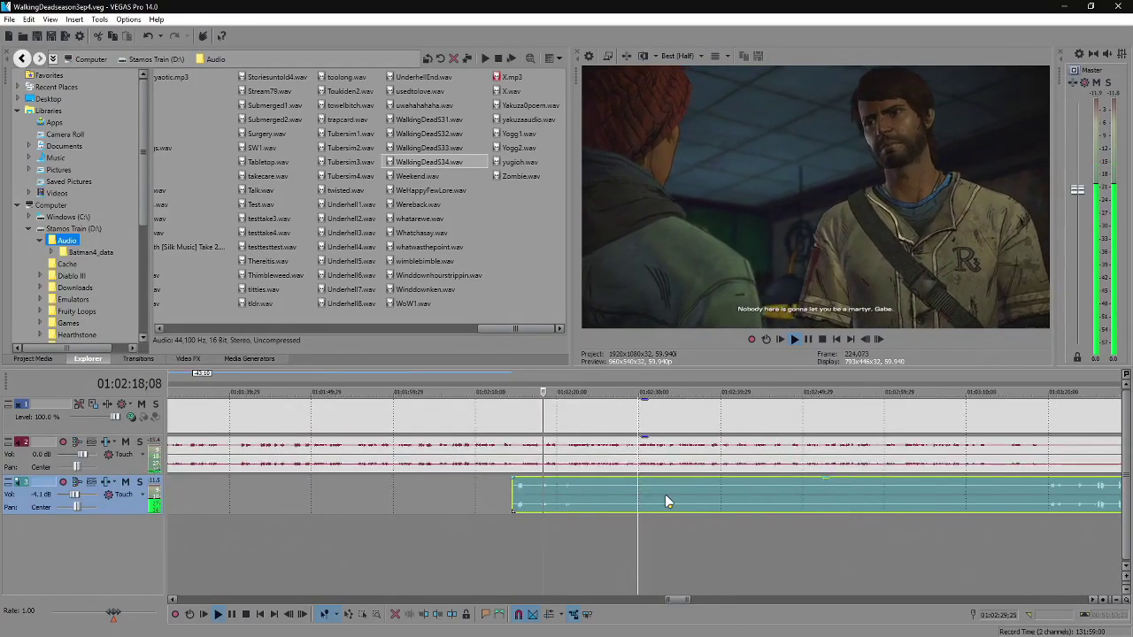
{"action": "scroll", "coordinate": [620, 500], "scroll_direction": "up", "scroll_amount": 2}
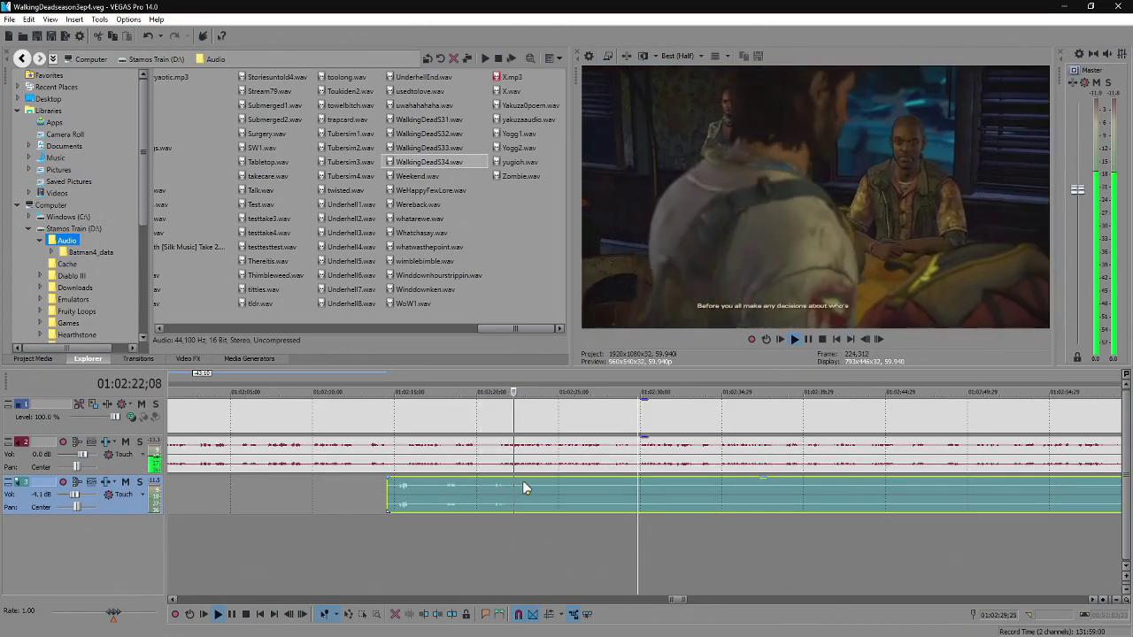
{"action": "key", "text": "s"}
{"action": "key", "text": "Return"}
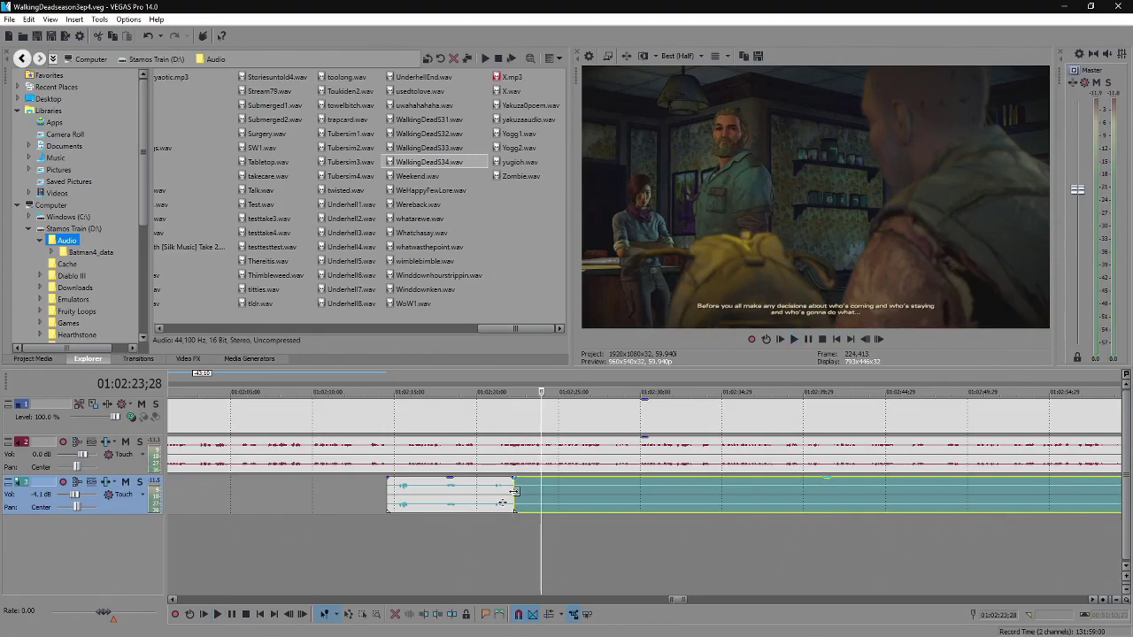
{"action": "left_click", "coordinate": [513, 491]}
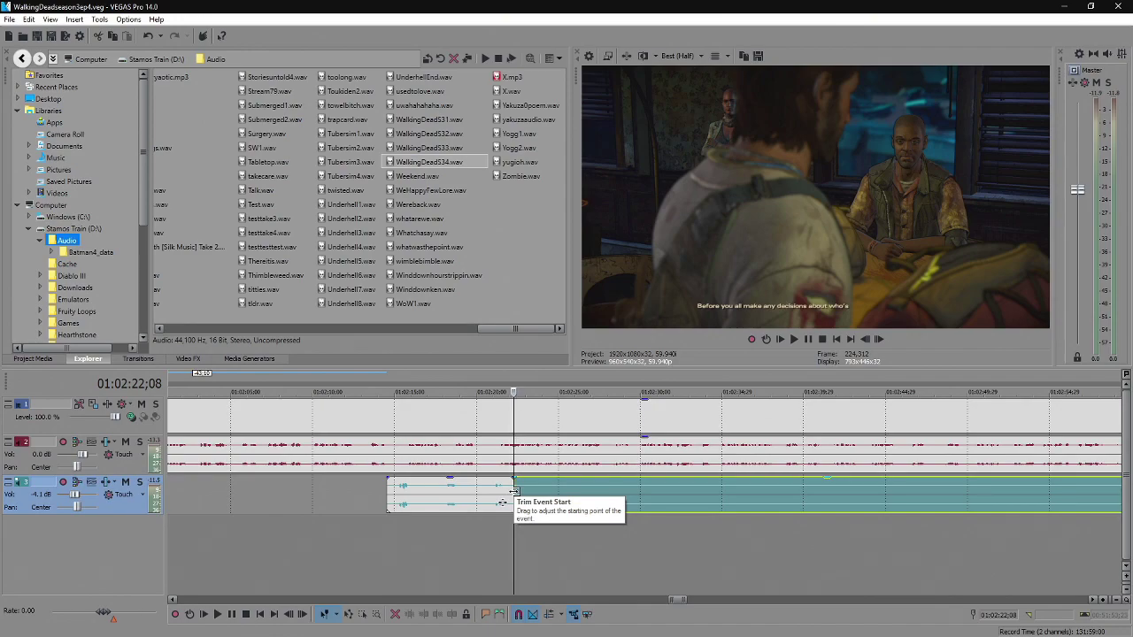
Trim the start of the remaining commentary clip to about 01:03:19;11, just before its next speech.
{"action": "scroll", "coordinate": [516, 498], "scroll_direction": "down", "scroll_amount": 2}
{"action": "scroll", "coordinate": [727, 525], "scroll_direction": "down", "scroll_amount": 1}
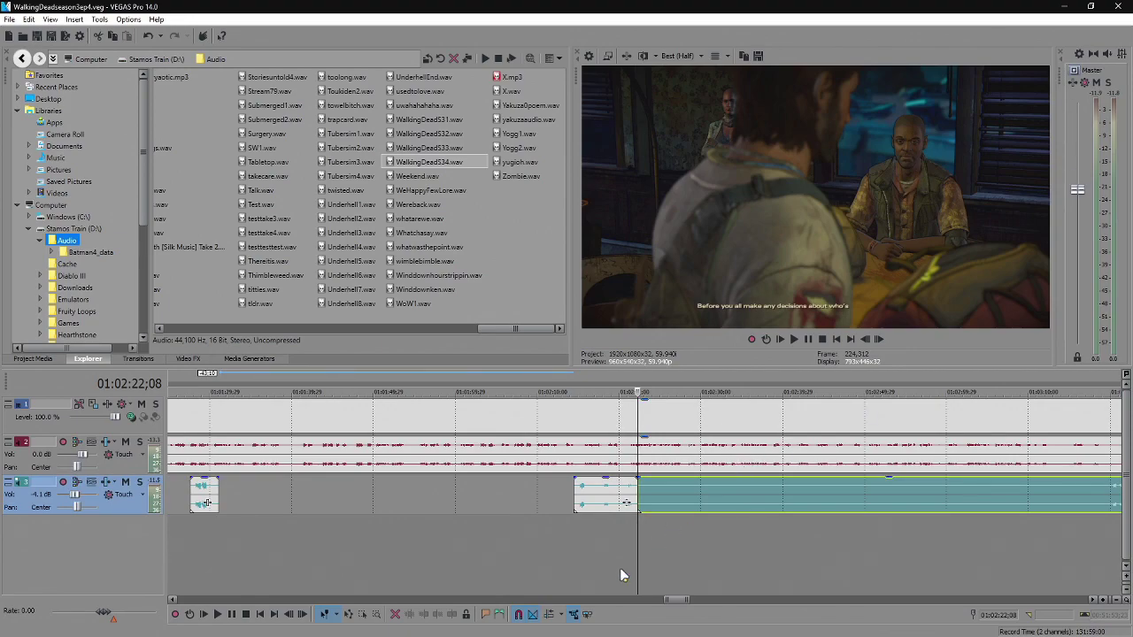
{"action": "scroll", "coordinate": [620, 576], "scroll_direction": "down", "scroll_amount": 2}
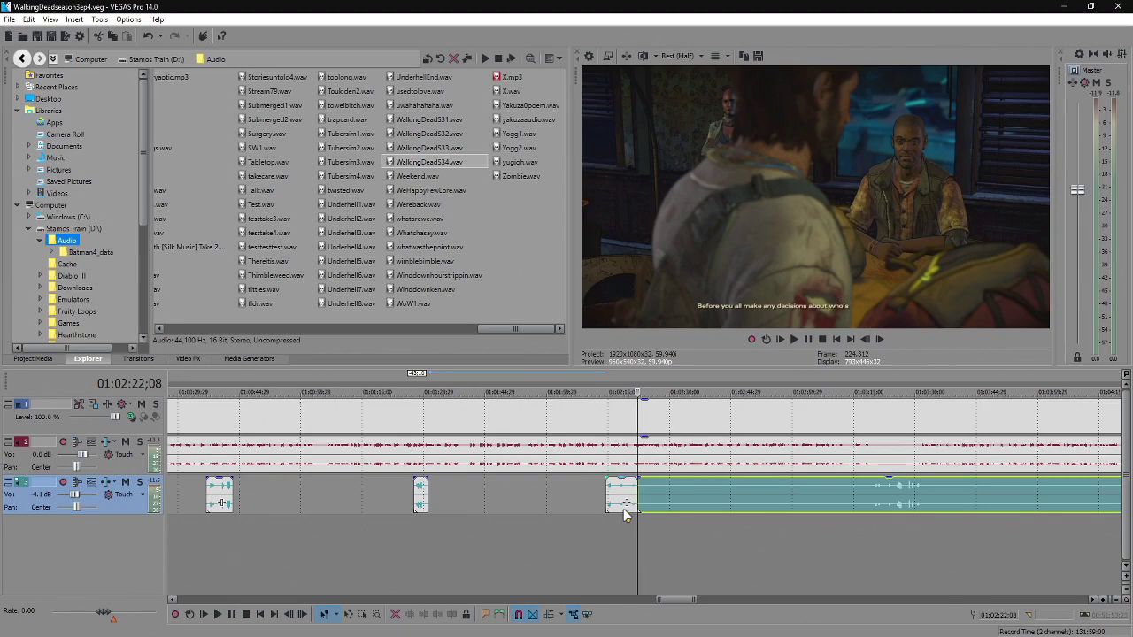
{"action": "scroll", "coordinate": [497, 493], "scroll_direction": "down", "scroll_amount": 2}
{"action": "left_click", "coordinate": [776, 501]}
{"action": "scroll", "coordinate": [777, 501], "scroll_direction": "up", "scroll_amount": 2}
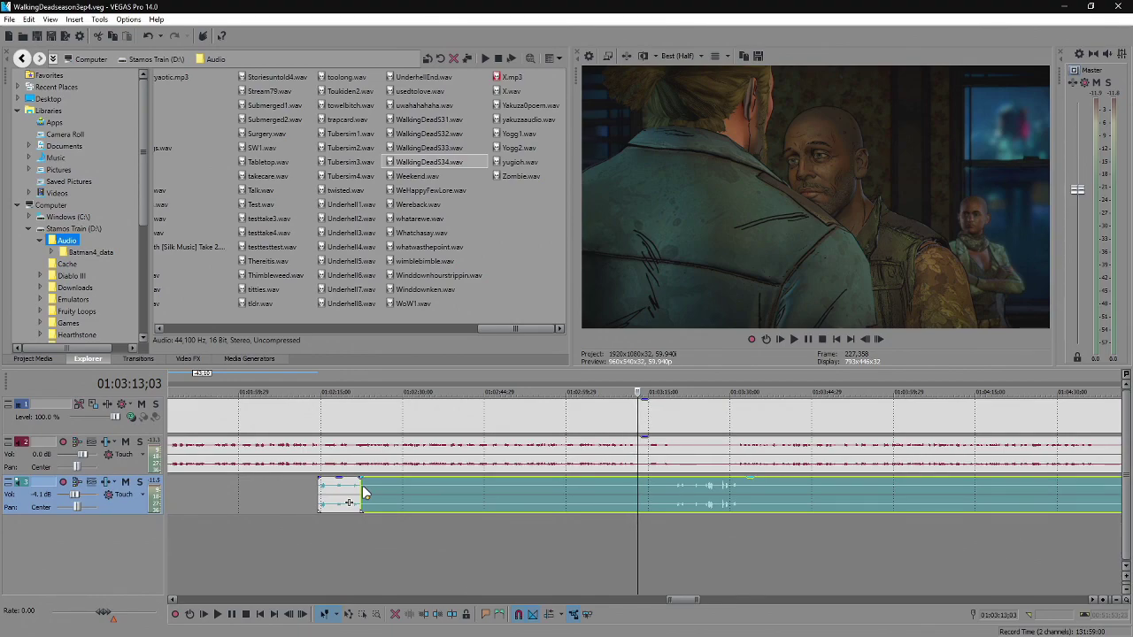
{"action": "scroll", "coordinate": [567, 512], "scroll_direction": "up", "scroll_amount": 2}
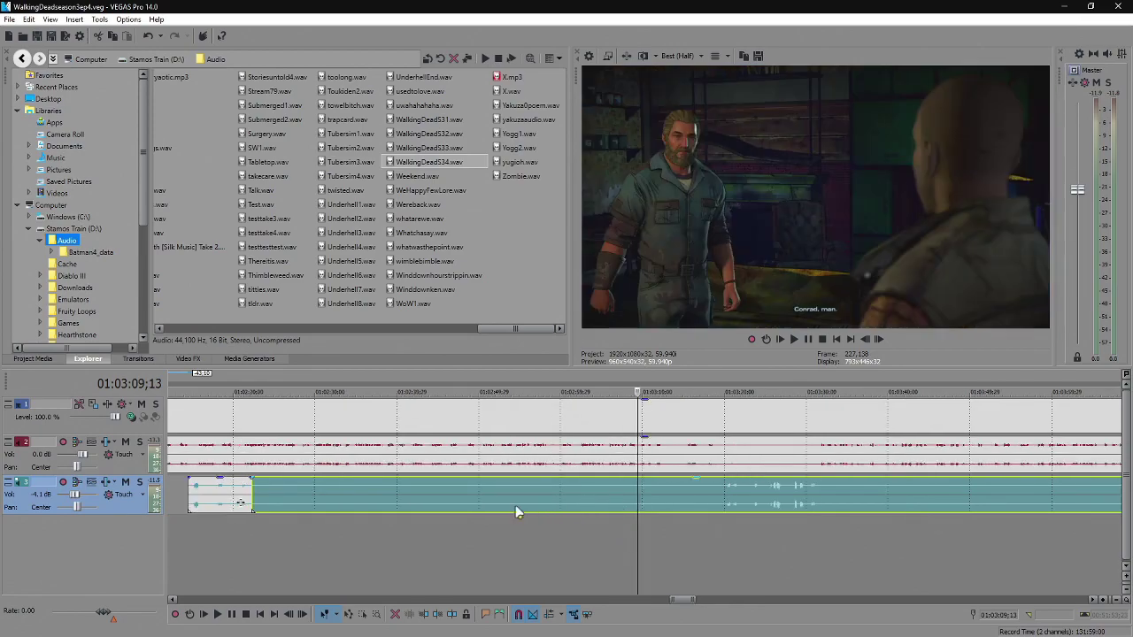
{"action": "left_click_drag", "start_coordinate": [253, 502], "coordinate": [717, 514]}
{"action": "left_click", "coordinate": [721, 497]}
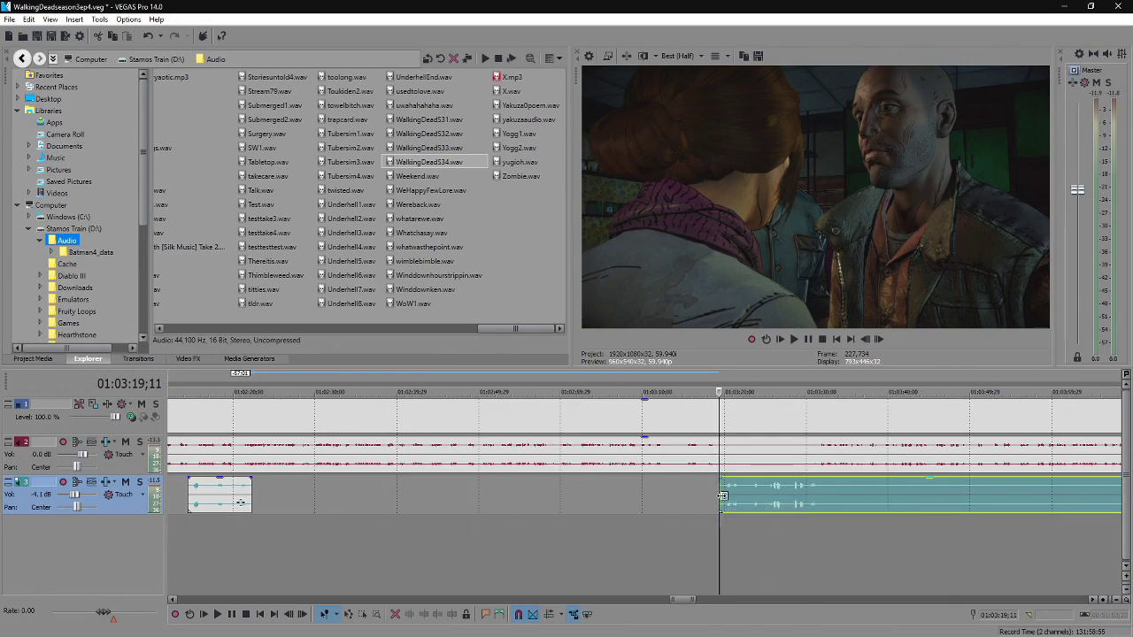
Play the speech from 01:03:19;11 and split the commentary clip right after it, at about 01:03:32.
{"action": "key", "text": "space"}
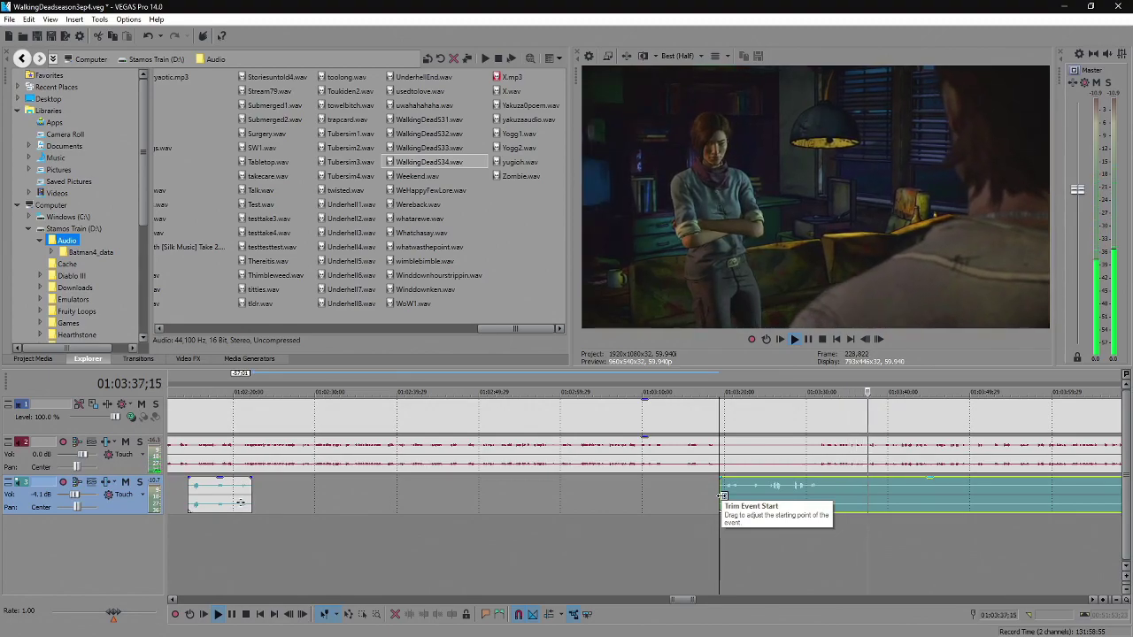
{"action": "key", "text": "Return"}
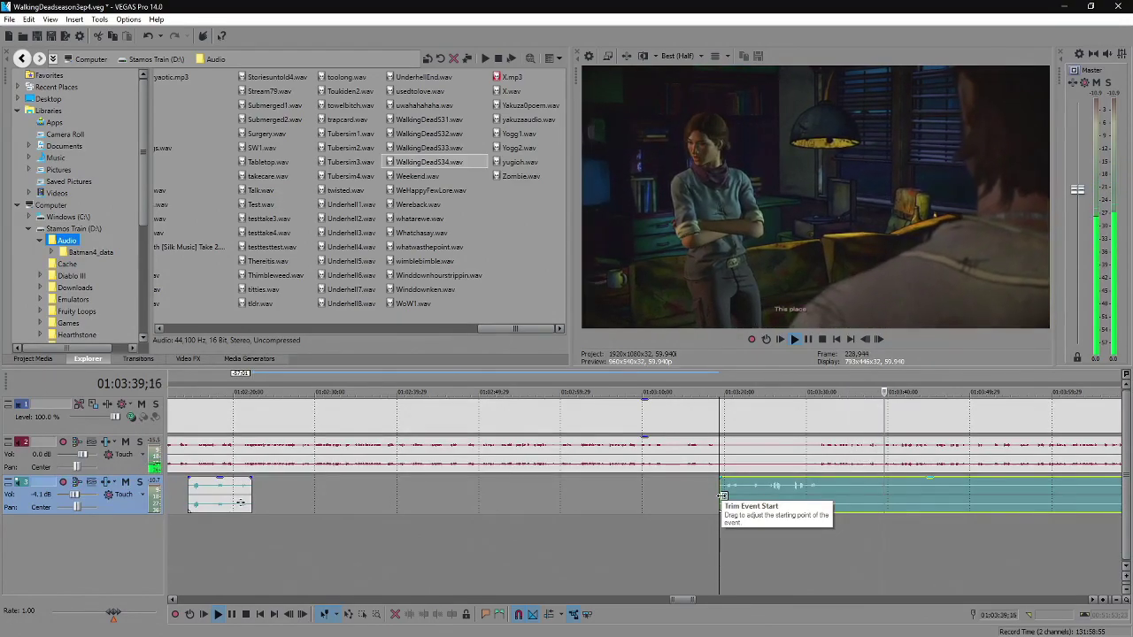
{"action": "left_click", "coordinate": [827, 488]}
{"action": "key", "text": "s"}
Trim the start of the remaining commentary clip to about 01:04:42;23, just before its next speech.
{"action": "scroll", "coordinate": [857, 519], "scroll_direction": "down", "scroll_amount": 4}
{"action": "left_click", "coordinate": [754, 495]}
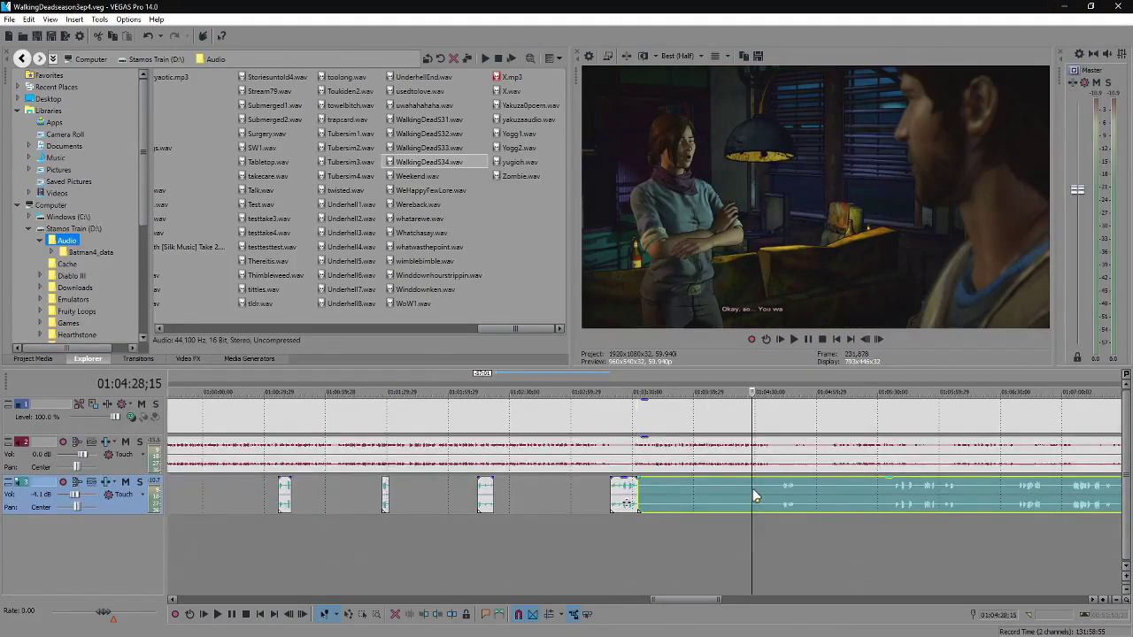
{"action": "scroll", "coordinate": [754, 496], "scroll_direction": "up", "scroll_amount": 2}
{"action": "left_click_drag", "start_coordinate": [409, 493], "coordinate": [695, 504]}
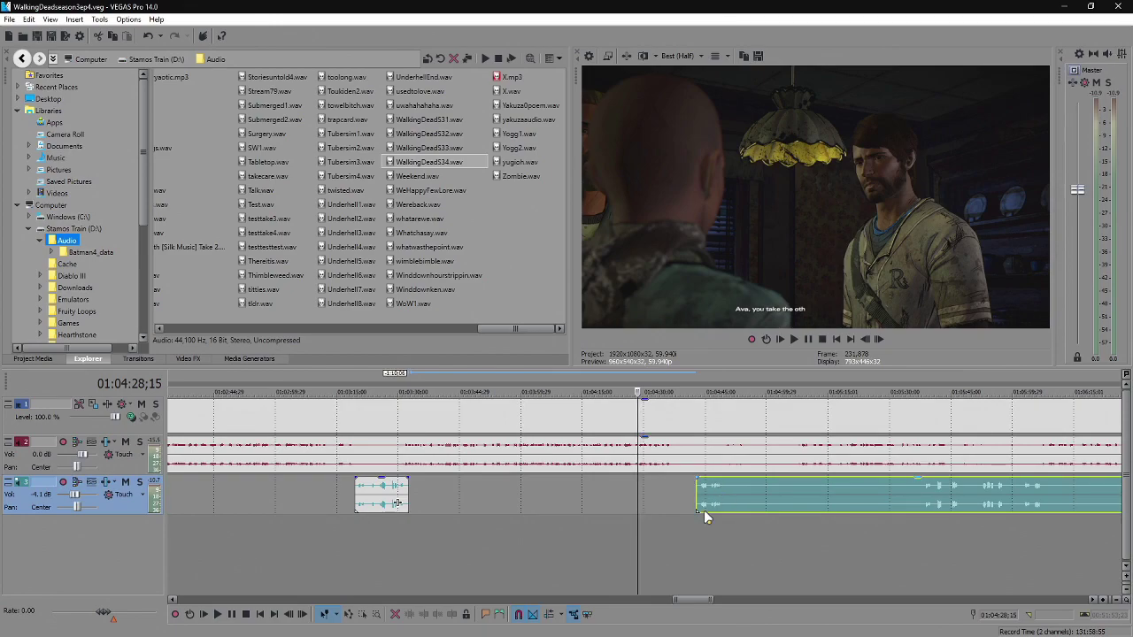
{"action": "left_click", "coordinate": [696, 496]}
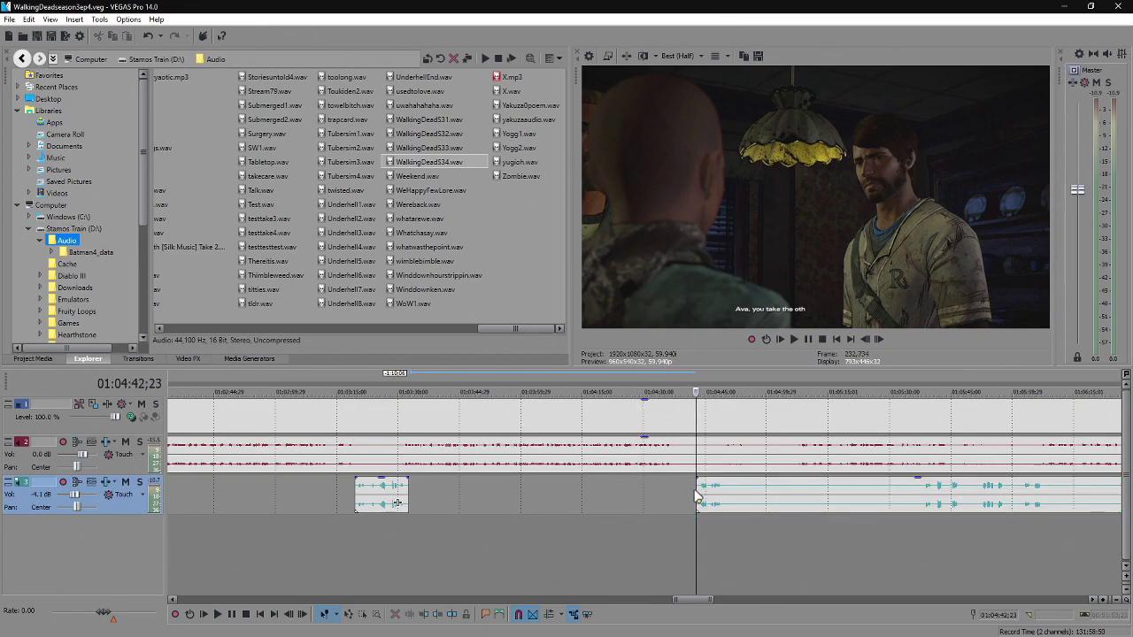
Find the last frame before the black loading screen and split the gameplay video and game audio there at 01:04:41;27.
{"action": "scroll", "coordinate": [696, 497], "scroll_direction": "up", "scroll_amount": 3}
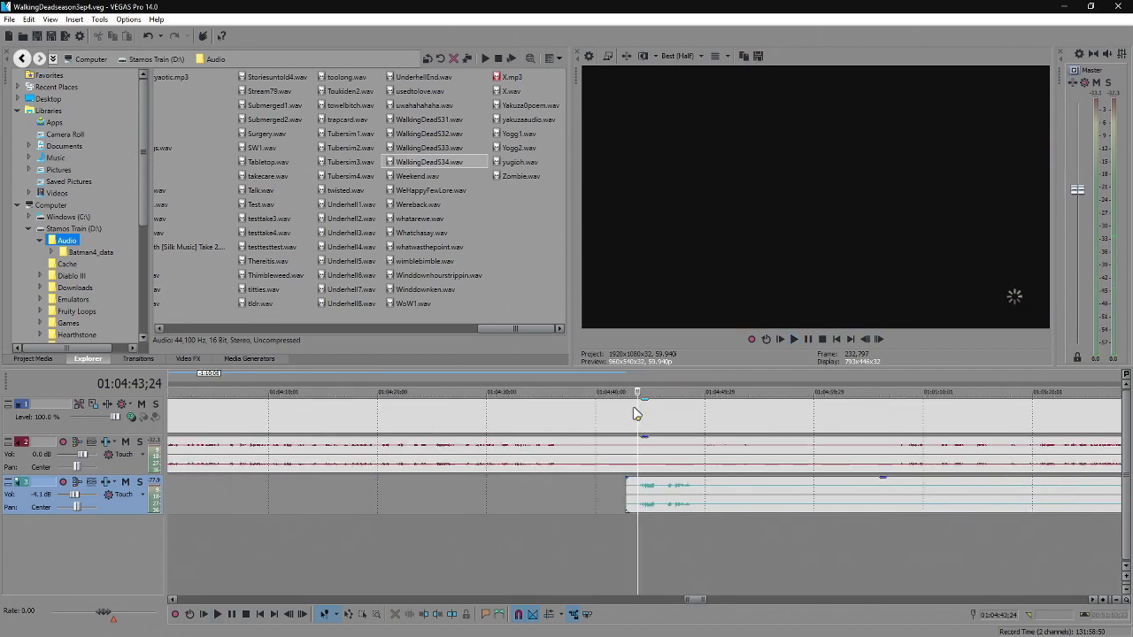
{"action": "left_click", "coordinate": [611, 424]}
{"action": "scroll", "coordinate": [610, 425], "scroll_direction": "up", "scroll_amount": 3}
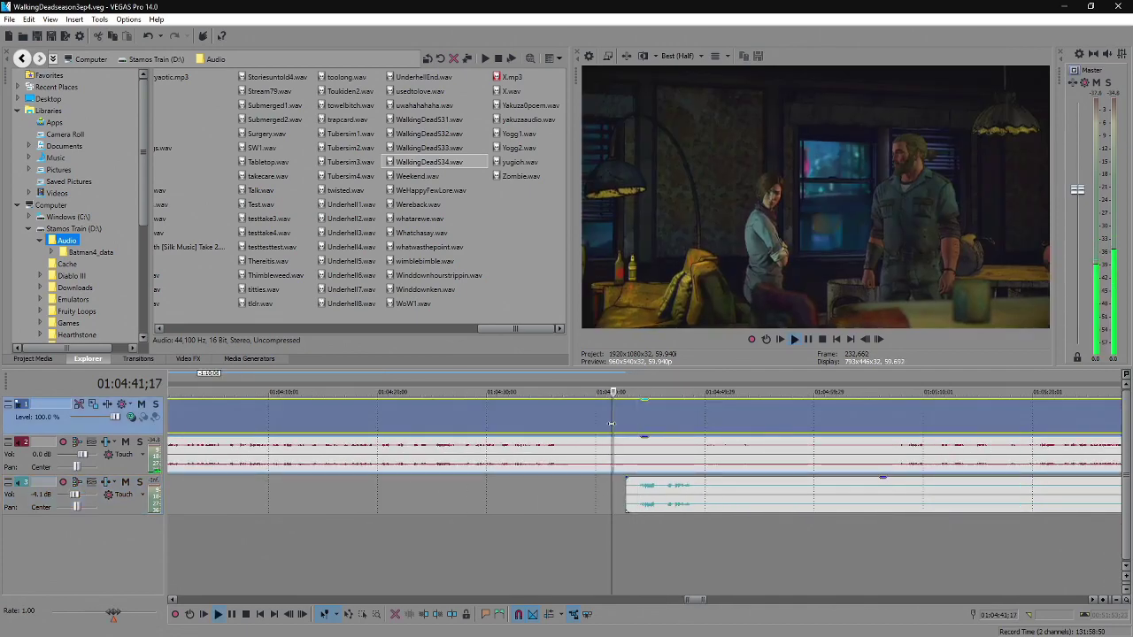
{"action": "key", "text": "space"}
{"action": "key", "text": "Return"}
{"action": "key", "text": "Left"}
{"action": "key", "text": "Left"}
{"action": "key", "text": "Left"}
{"action": "key", "text": "Left"}
{"action": "key", "text": "Left"}
{"action": "key", "text": "Left"}
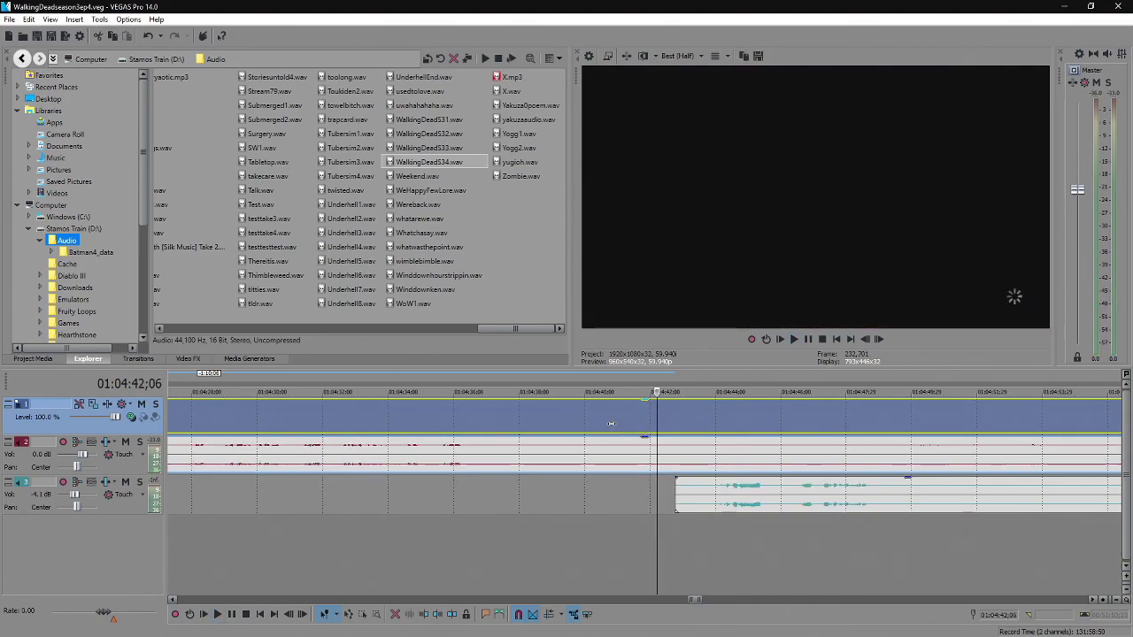
{"action": "key", "text": "Left"}
{"action": "key", "text": "Left"}
{"action": "key", "text": "Left"}
{"action": "key", "text": "Left"}
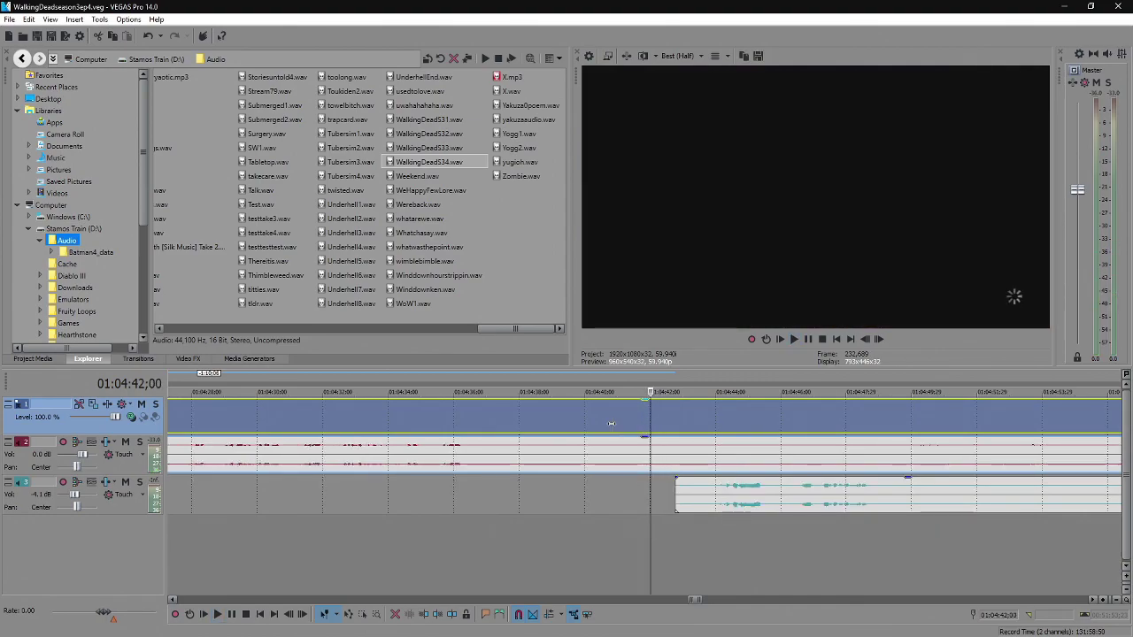
{"action": "key", "text": "Left"}
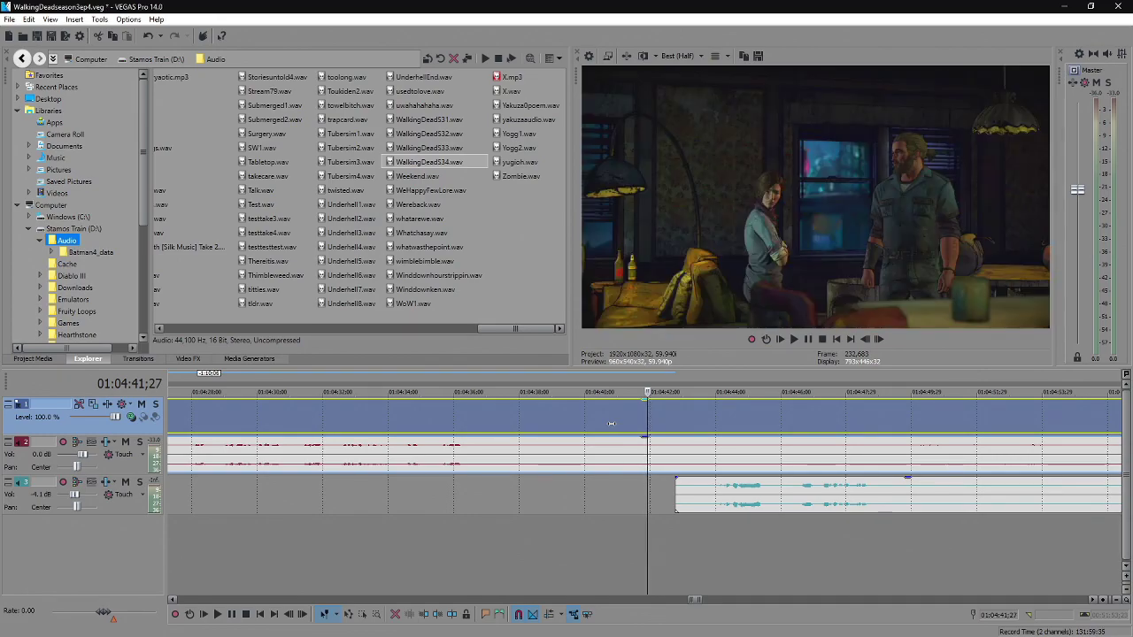
{"action": "key", "text": "s"}
Select the commentary clip together with the gameplay clips after the split, and play the loading-screen footage from about 01:04:43;26.
{"action": "left_click", "coordinate": [690, 498], "text": "ctrl"}
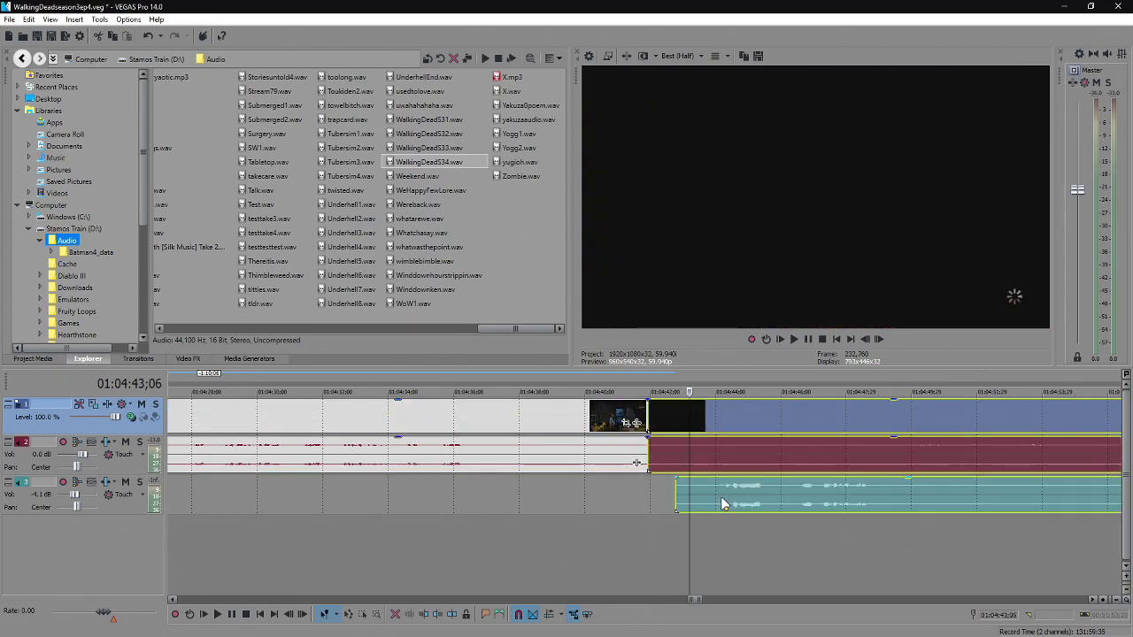
{"action": "left_click", "coordinate": [678, 421]}
{"action": "left_click", "coordinate": [726, 423]}
{"action": "left_click", "coordinate": [712, 424]}
{"action": "key", "text": "space"}
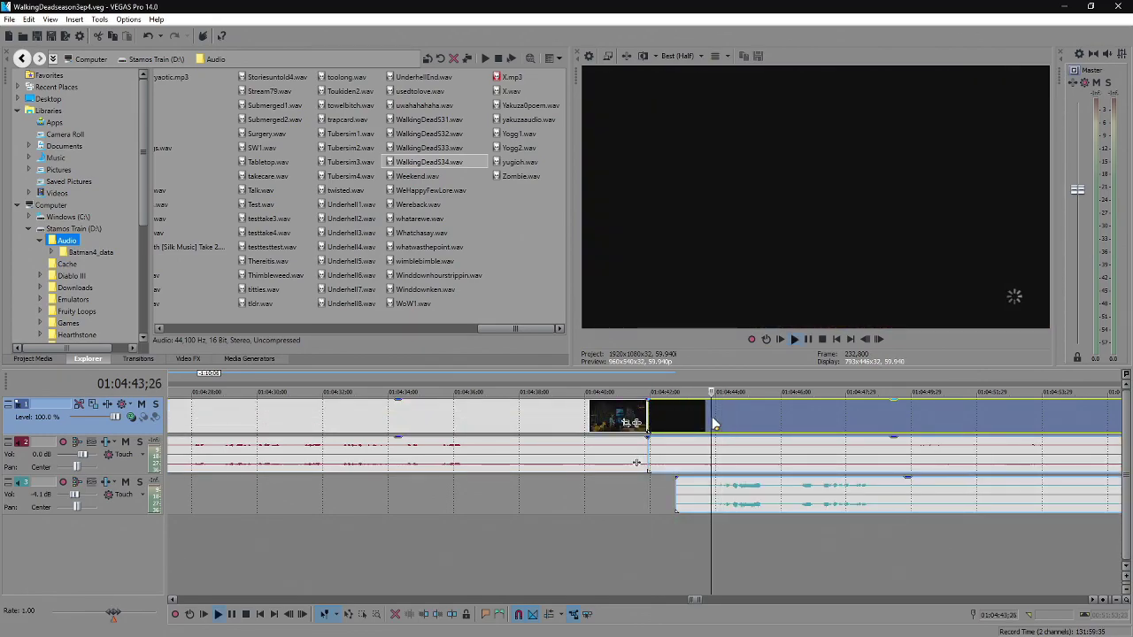
Split the commentary right after its short speech at 01:04:50;04 and trim the remainder's start to about 01:04:57.
{"action": "scroll", "coordinate": [713, 420], "scroll_direction": "down", "scroll_amount": 2}
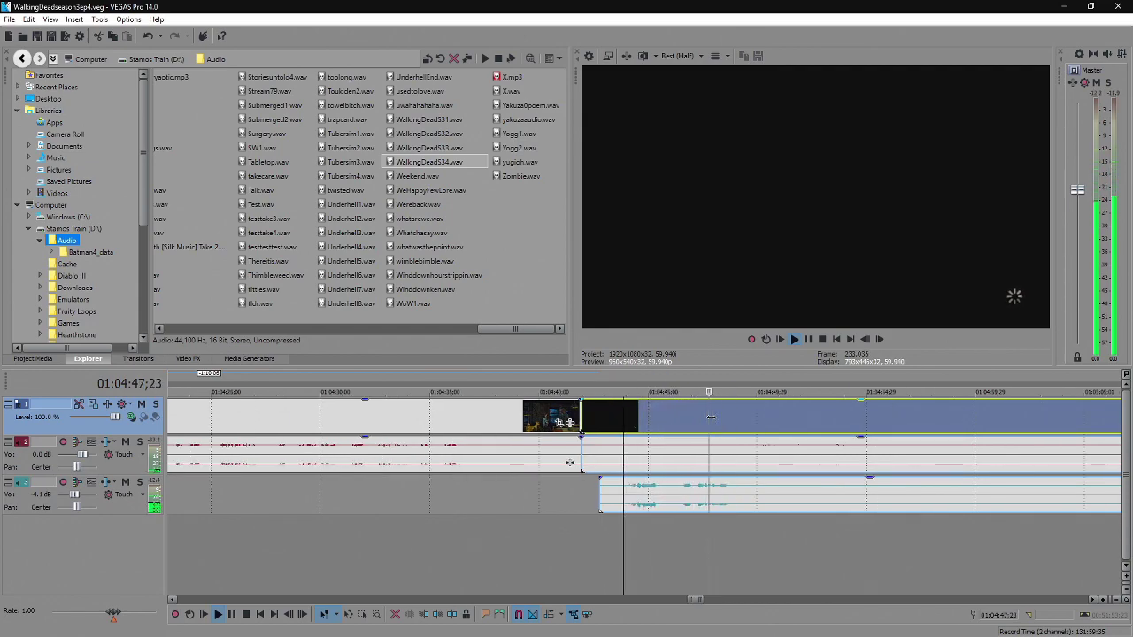
{"action": "scroll", "coordinate": [591, 466], "scroll_direction": "down", "scroll_amount": 2}
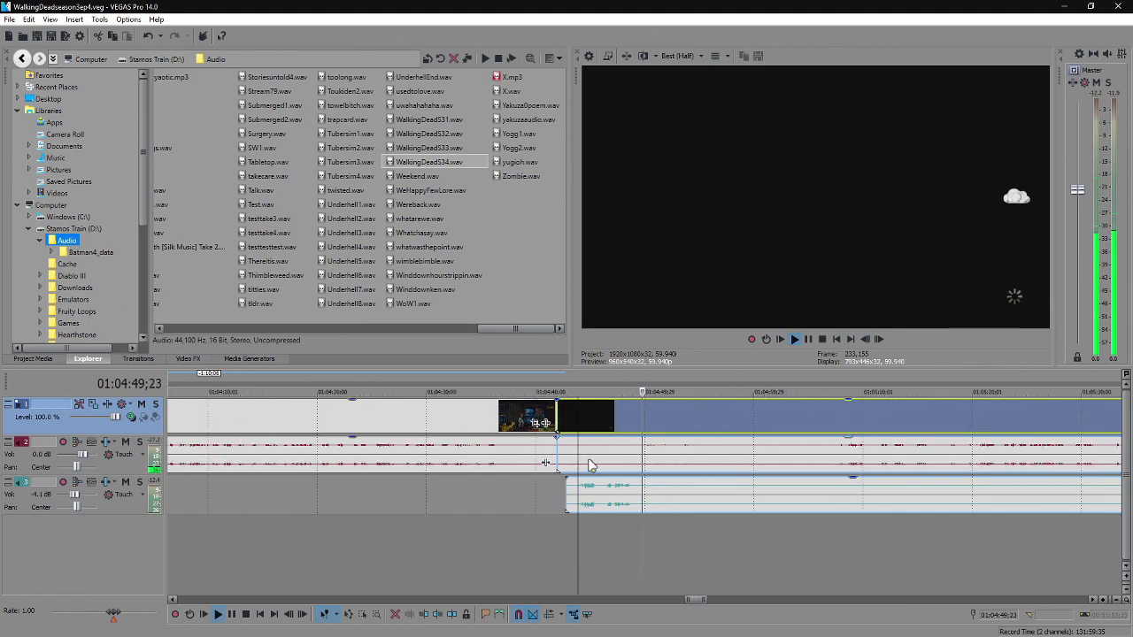
{"action": "left_click", "coordinate": [649, 496]}
{"action": "key", "text": "s"}
{"action": "left_click_drag", "start_coordinate": [645, 489], "coordinate": [723, 489]}
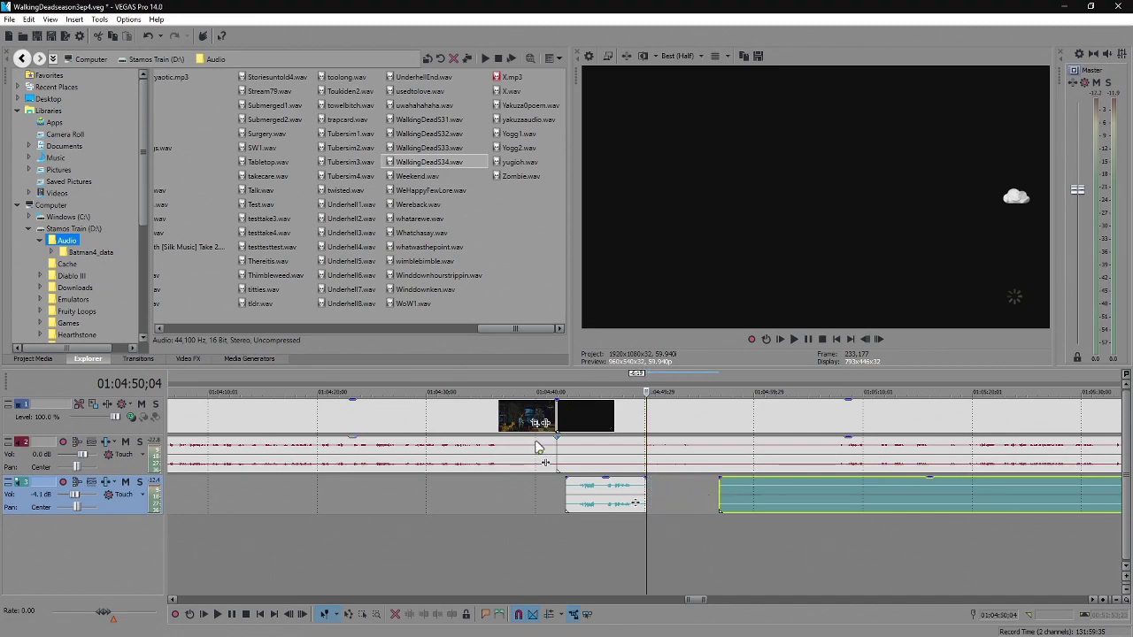
Trim the start of the loading-screen footage and shift the following clips earlier to make a 1:00 crossfade with the previous scene.
{"action": "left_click", "coordinate": [581, 417]}
{"action": "mouse_move", "coordinate": [562, 415]}
{"action": "left_mouse_down"}
{"action": "mouse_move", "coordinate": [587, 415]}
{"action": "mouse_move", "coordinate": [550, 423]}
{"action": "left_mouse_up"}
{"action": "left_click", "coordinate": [649, 431]}
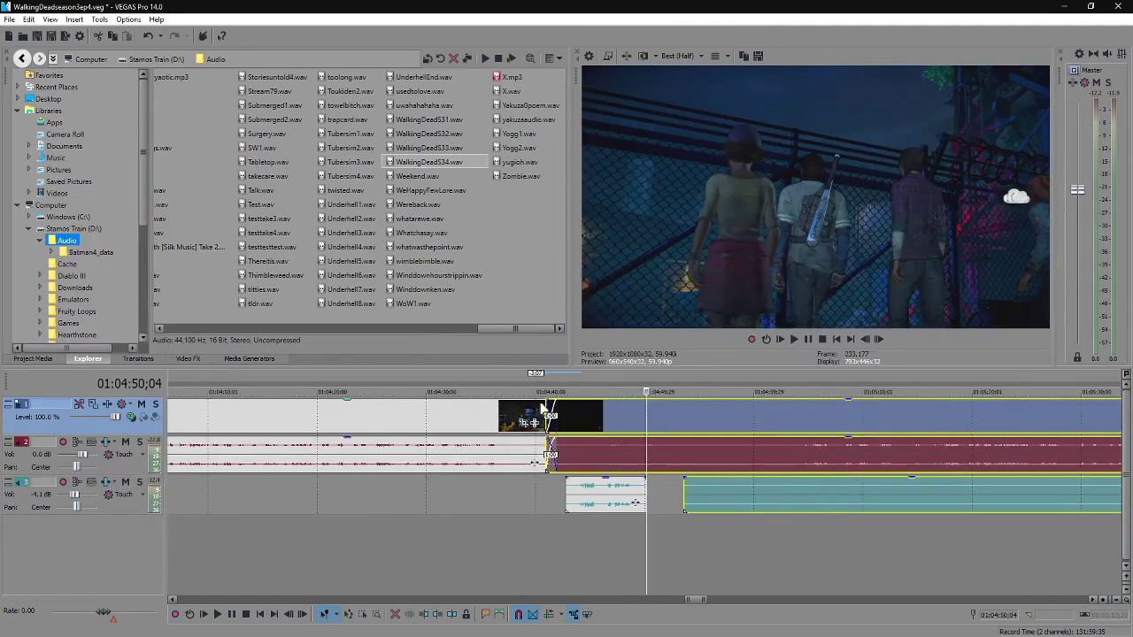
Play the crossfade, move the short commentary clip earlier to start where the crossfade begins, and replay the transition.
{"action": "left_click", "coordinate": [540, 411]}
{"action": "key", "text": "space"}
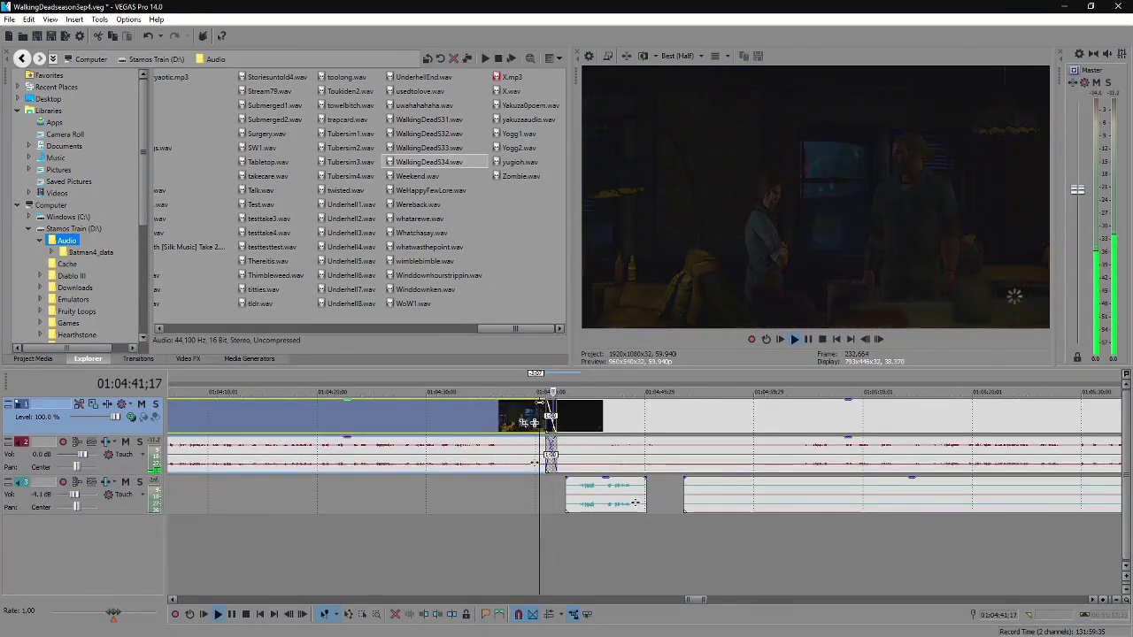
{"action": "left_click_drag", "start_coordinate": [597, 510], "coordinate": [579, 508]}
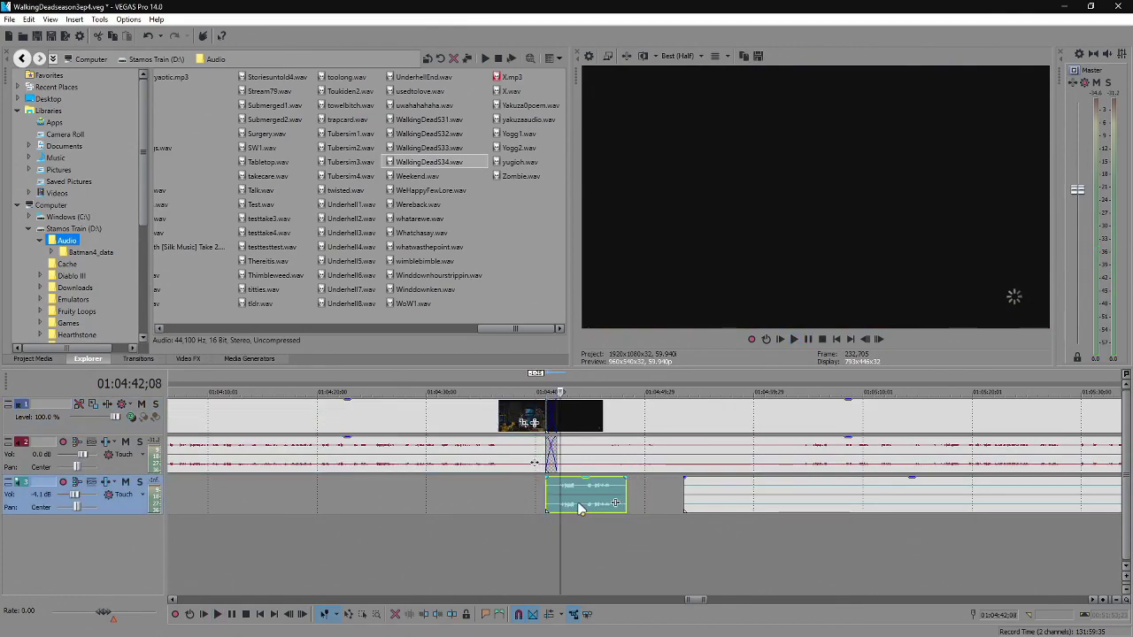
{"action": "left_click", "coordinate": [537, 411]}
{"action": "key", "text": "space"}
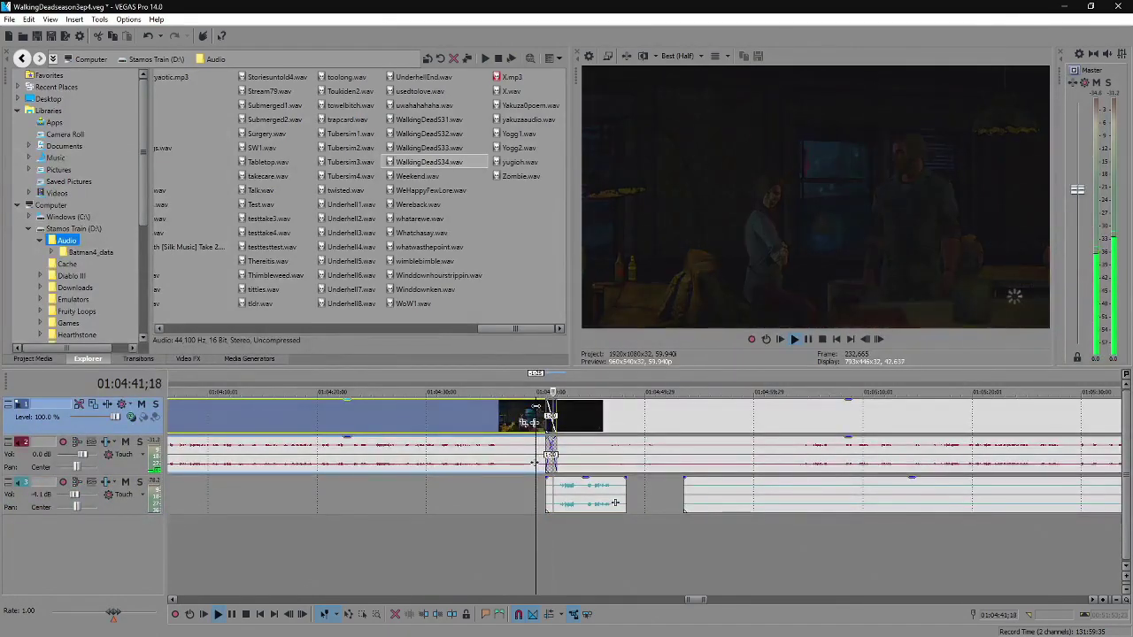
Extend the end of the earlier scene's game audio to make its crossfade with the following game audio about 3:04 long.
{"action": "key", "text": "space"}
{"action": "left_click", "coordinate": [535, 456]}
{"action": "left_click_drag", "start_coordinate": [535, 455], "coordinate": [576, 452]}
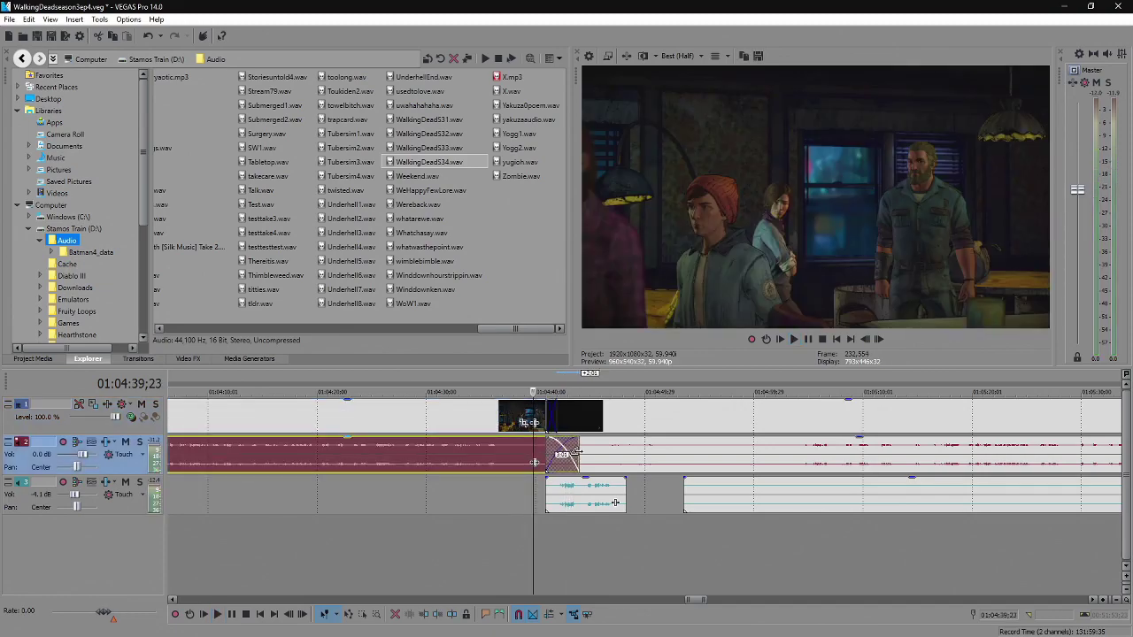
Mark a playback range around the scene transition and play the crossfade from 01:04:39;20, continuing from about 01:04:45;11.
{"action": "double_click", "coordinate": [536, 419]}
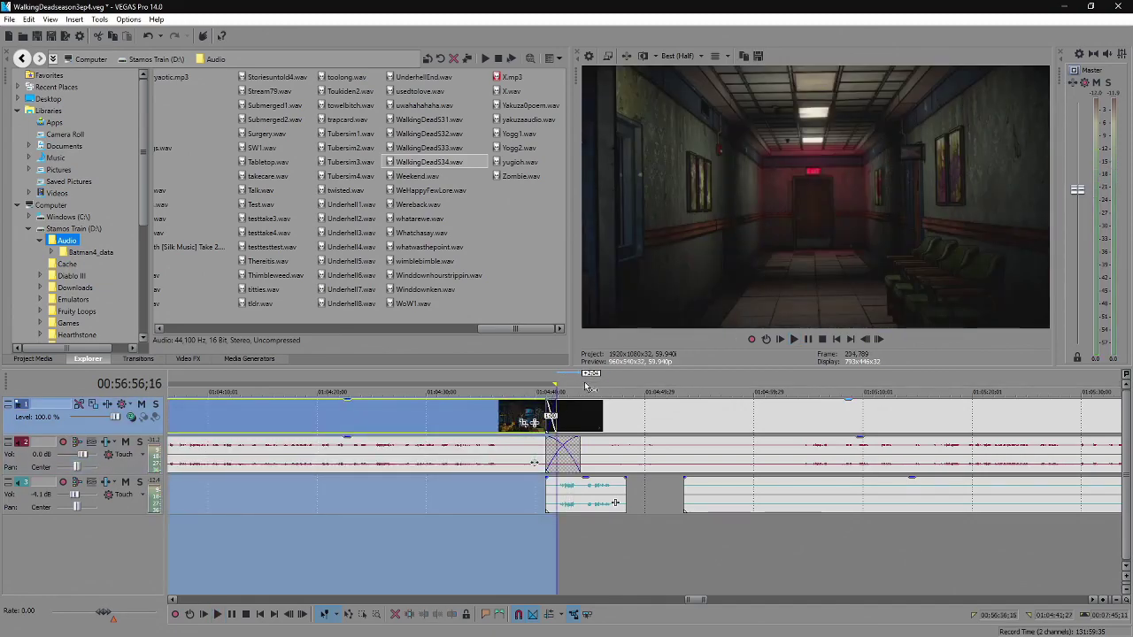
{"action": "left_click_drag", "start_coordinate": [602, 386], "coordinate": [532, 390]}
{"action": "left_click", "coordinate": [533, 419]}
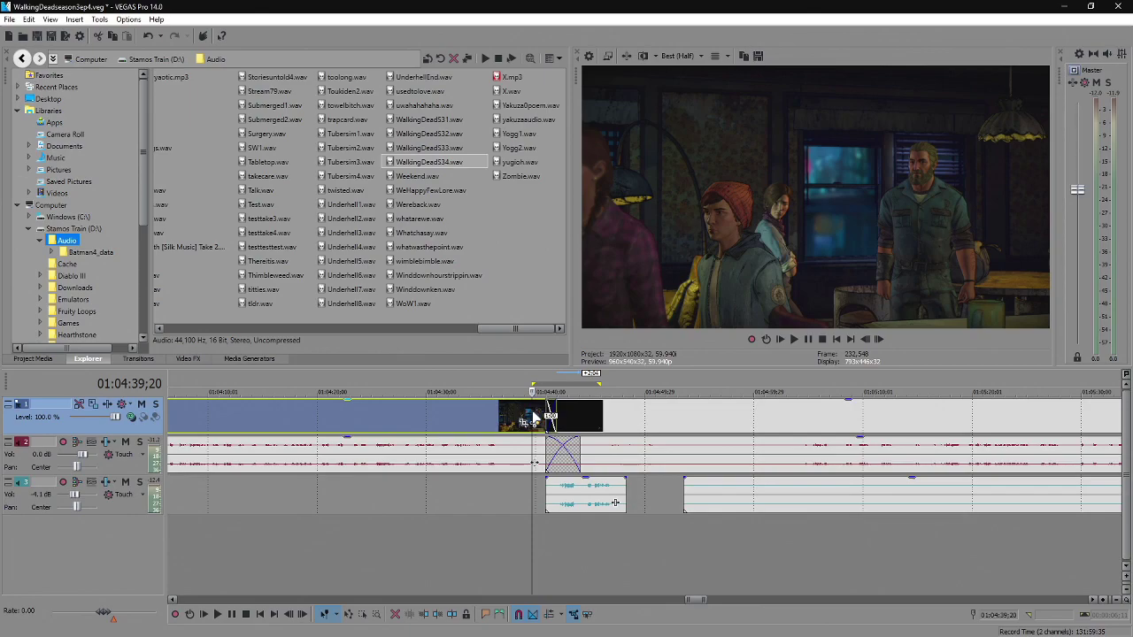
{"action": "key", "text": "space"}
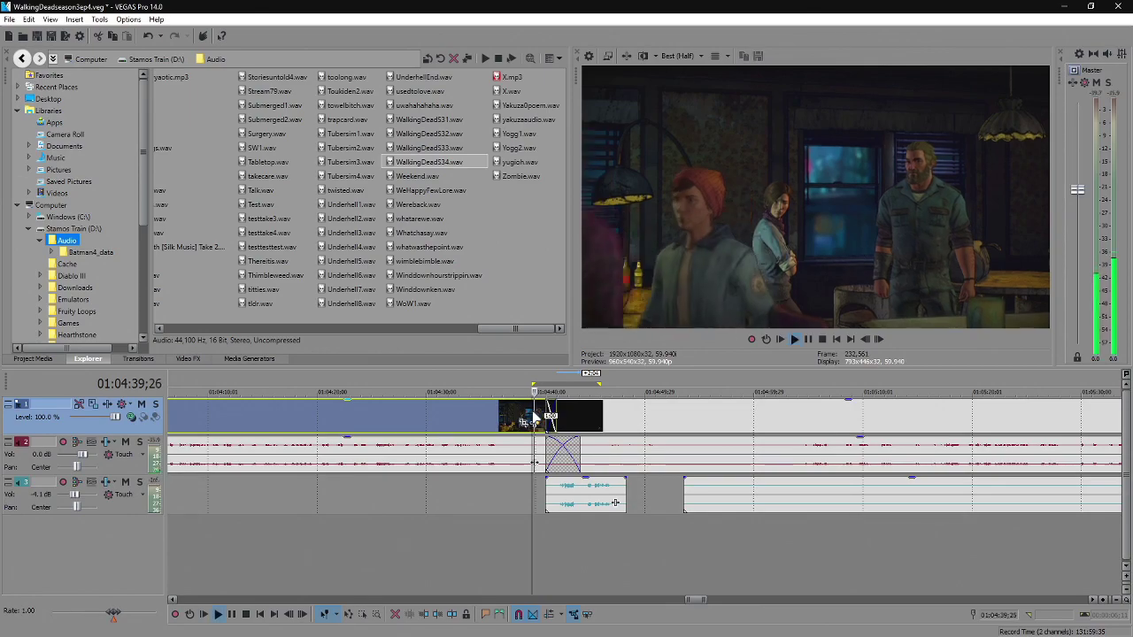
{"action": "left_click", "coordinate": [597, 422]}
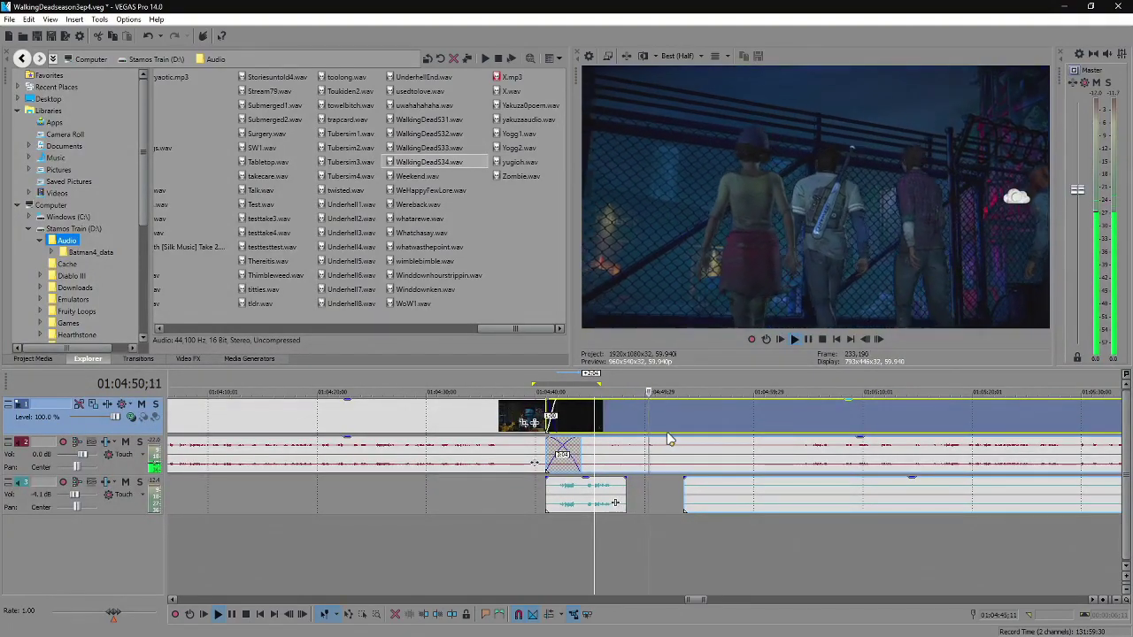
Trim the start of the remaining commentary clip to about 01:05:35, just before its next speech.
{"action": "scroll", "coordinate": [669, 440], "scroll_direction": "down", "scroll_amount": 2}
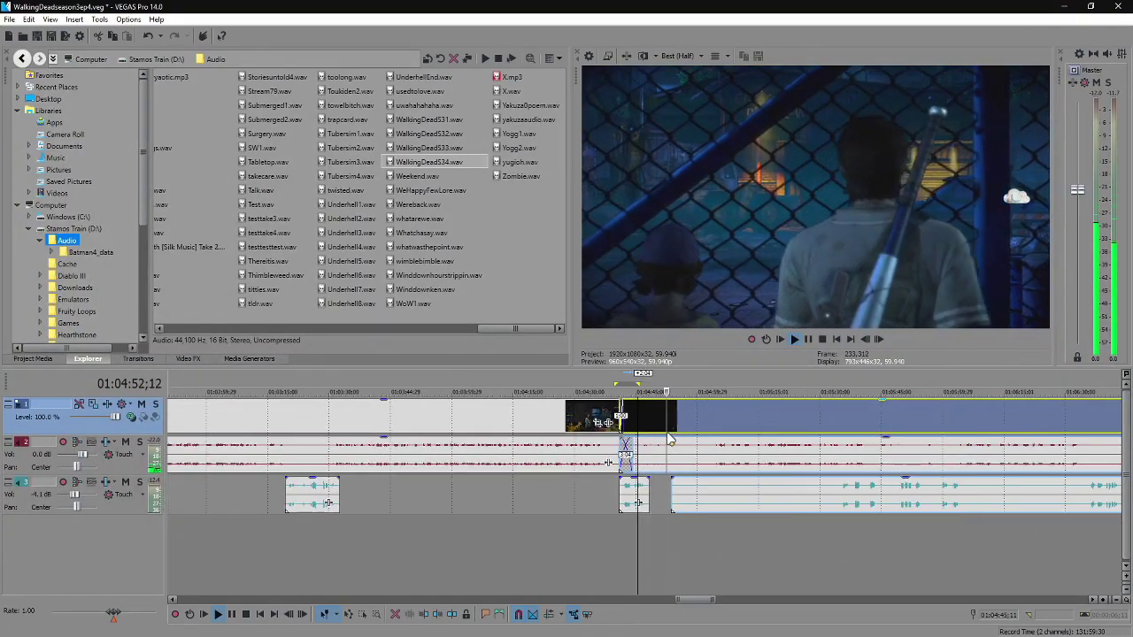
{"action": "left_click", "coordinate": [789, 485]}
{"action": "scroll", "coordinate": [752, 483], "scroll_direction": "up", "scroll_amount": 2}
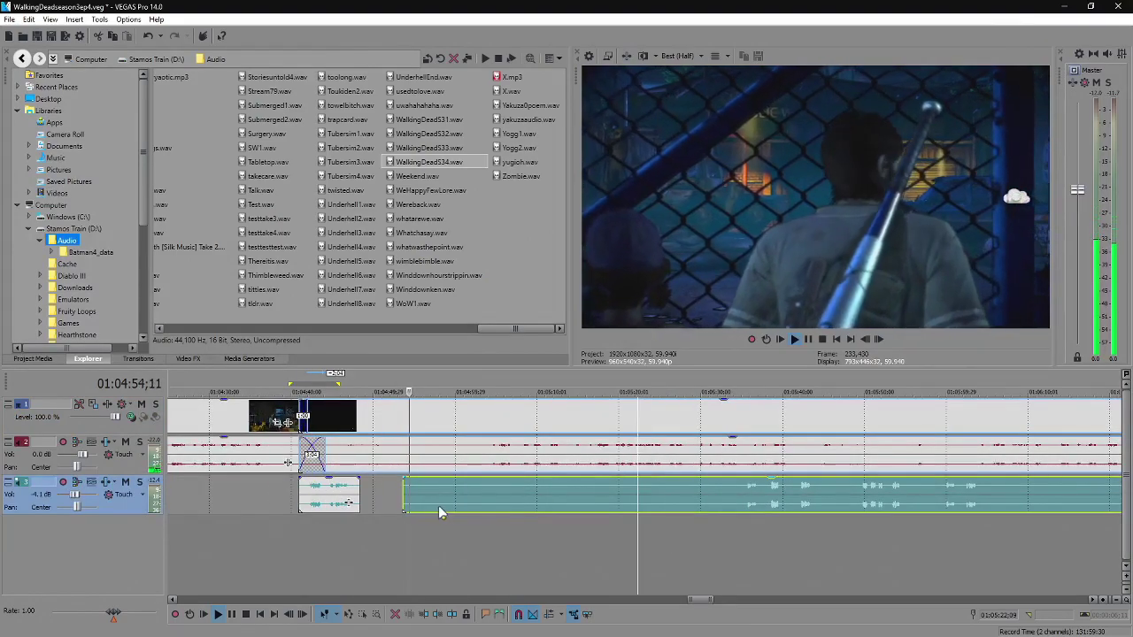
{"action": "left_click_drag", "start_coordinate": [404, 500], "coordinate": [744, 505]}
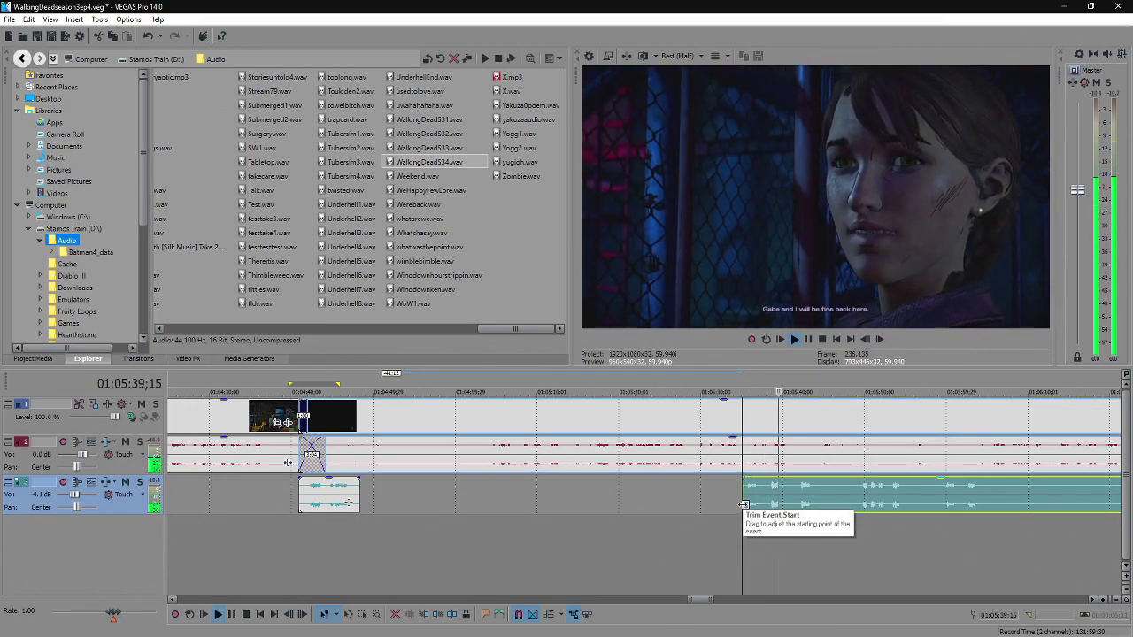
Play through the commentary phrases after 01:05:35 and split the clip right after them at 01:06:04;06.
{"action": "scroll", "coordinate": [744, 506], "scroll_direction": "down", "scroll_amount": 3}
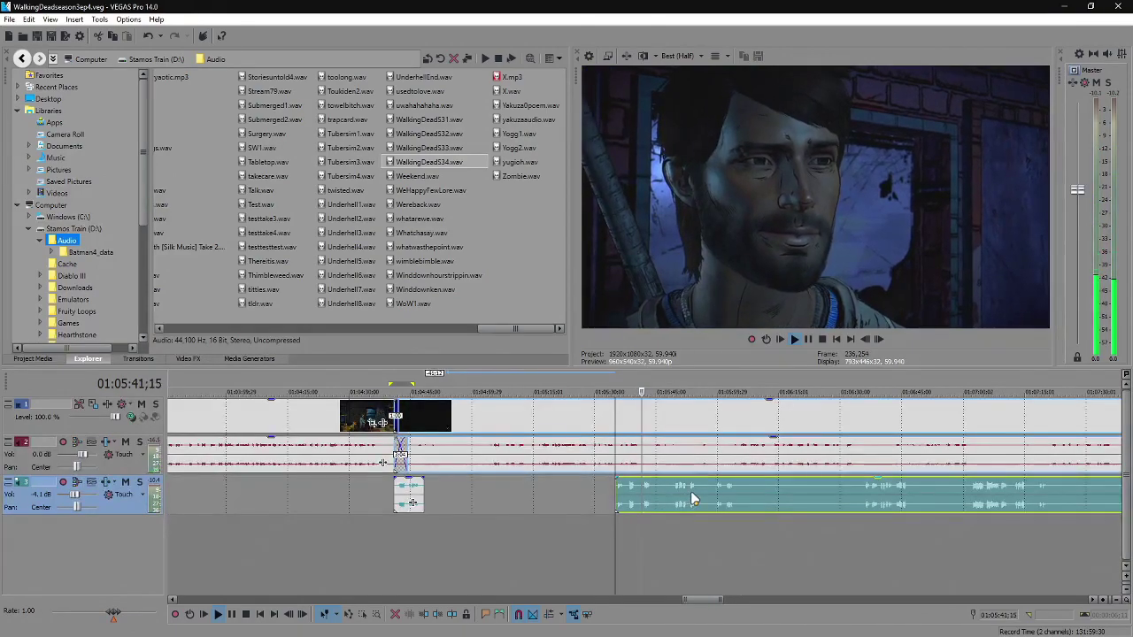
{"action": "scroll", "coordinate": [693, 498], "scroll_direction": "up", "scroll_amount": 3}
{"action": "key", "text": "space"}
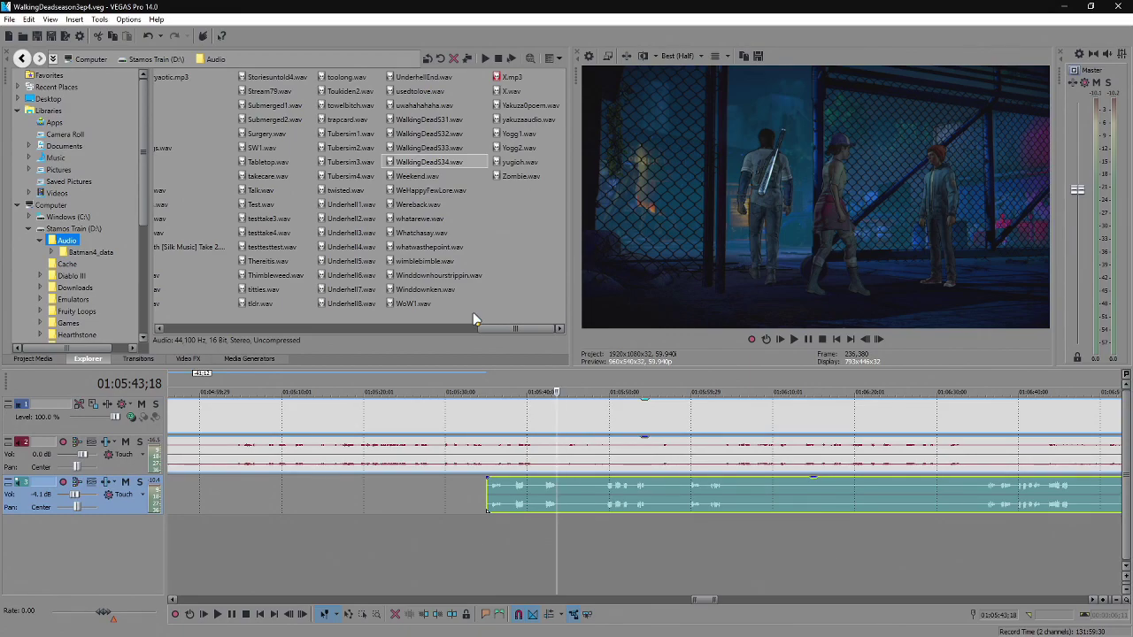
{"action": "key", "text": "space"}
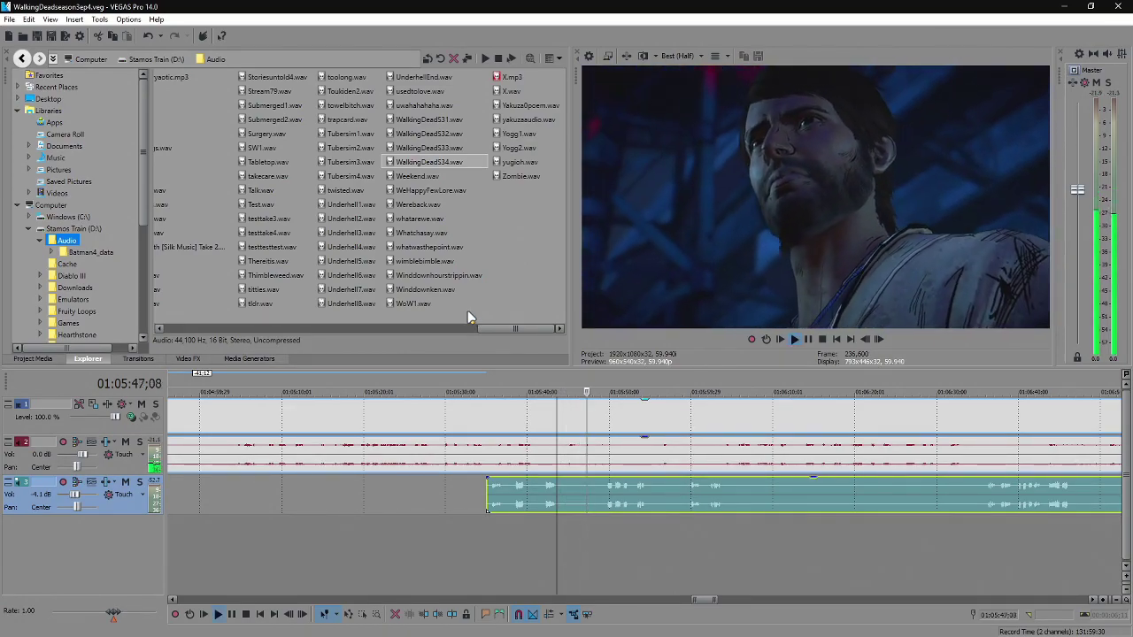
{"action": "left_click", "coordinate": [690, 502]}
{"action": "scroll", "coordinate": [689, 502], "scroll_direction": "up", "scroll_amount": 3}
{"action": "key", "text": "Return"}
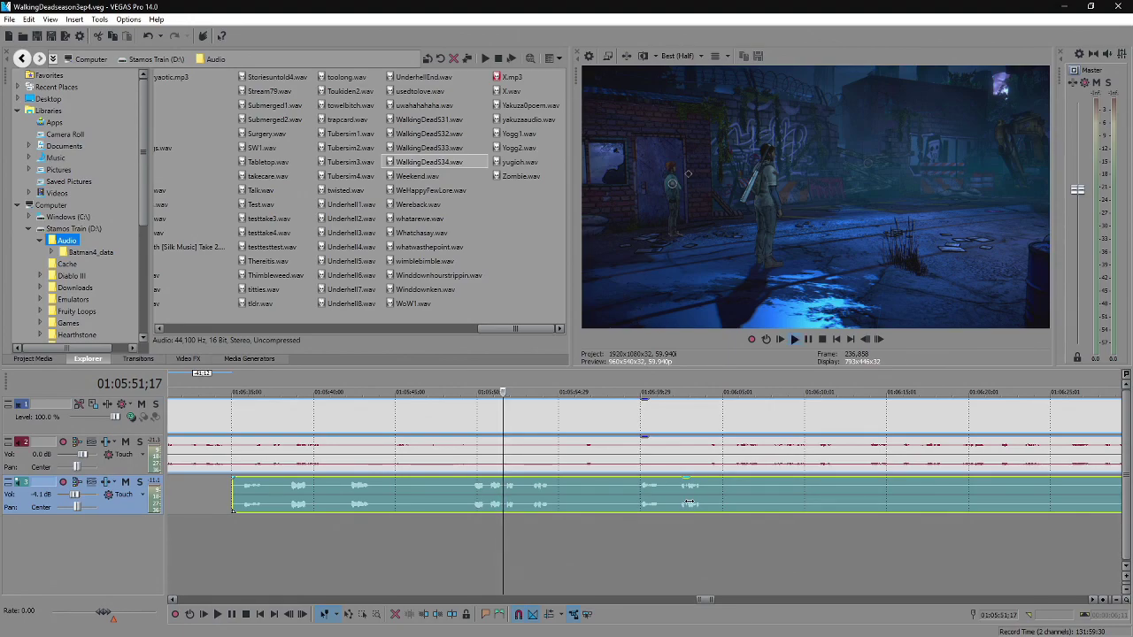
{"action": "key", "text": "space"}
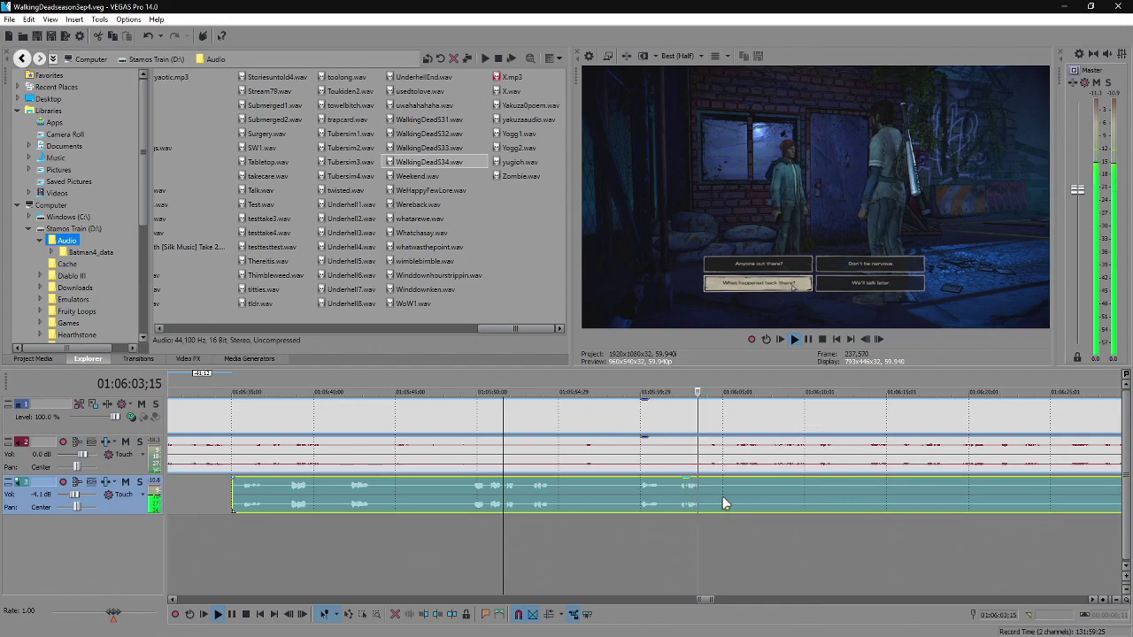
{"action": "scroll", "coordinate": [735, 501], "scroll_direction": "down", "scroll_amount": 3}
{"action": "key", "text": "s"}
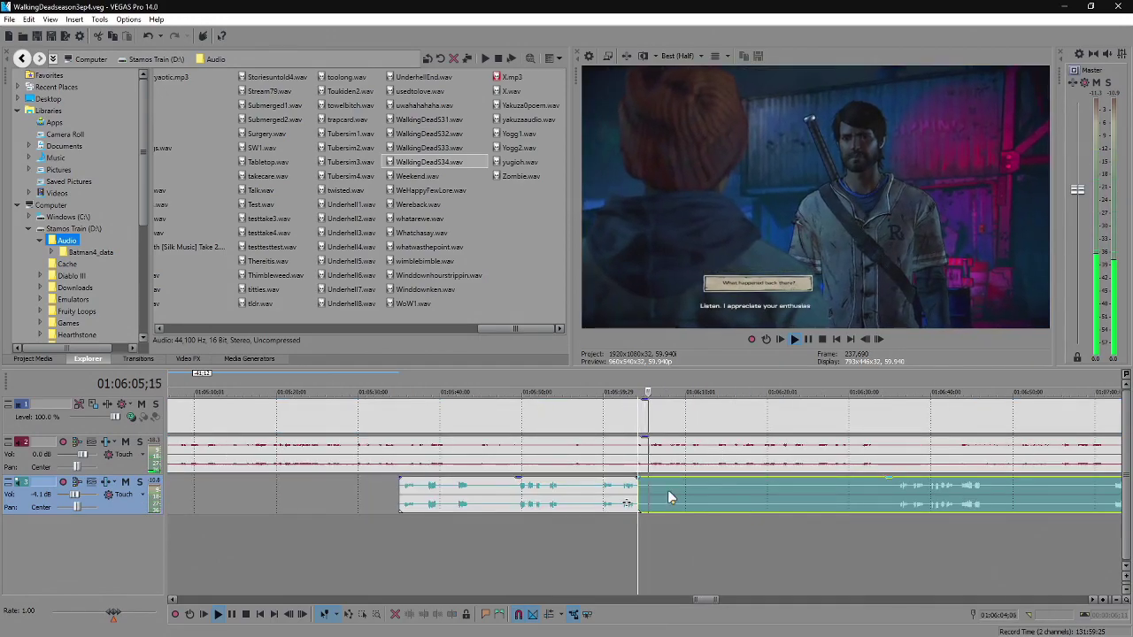
Trim the start of the remaining commentary clip to about 01:06:35;16 and play its next speech.
{"action": "left_click_drag", "start_coordinate": [639, 500], "coordinate": [896, 506]}
{"action": "left_click", "coordinate": [894, 505]}
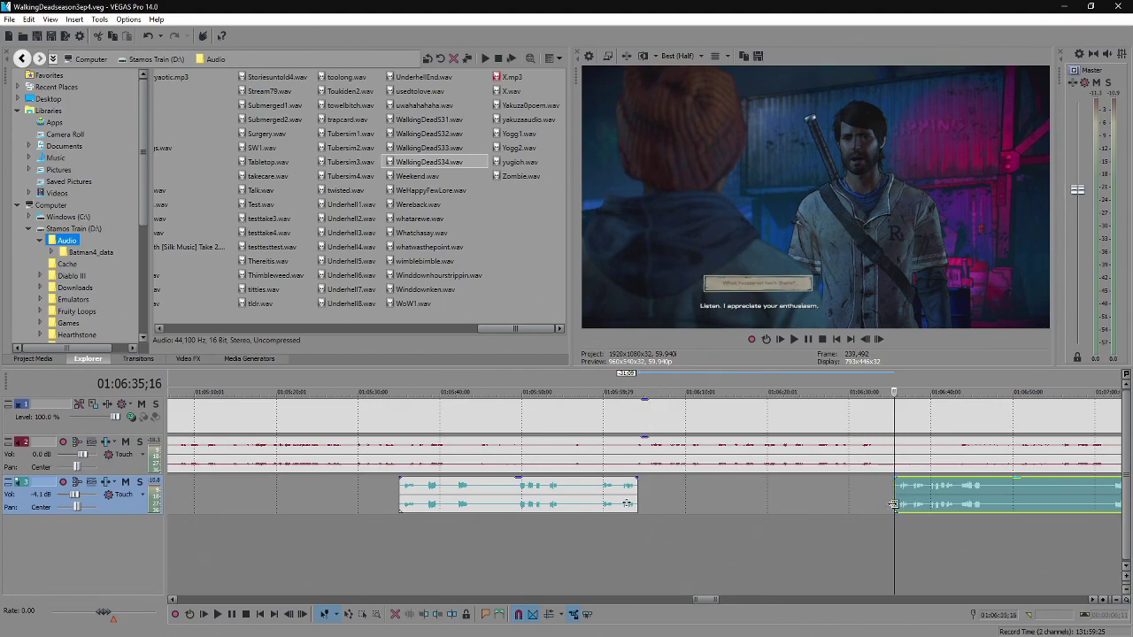
{"action": "key", "text": "space"}
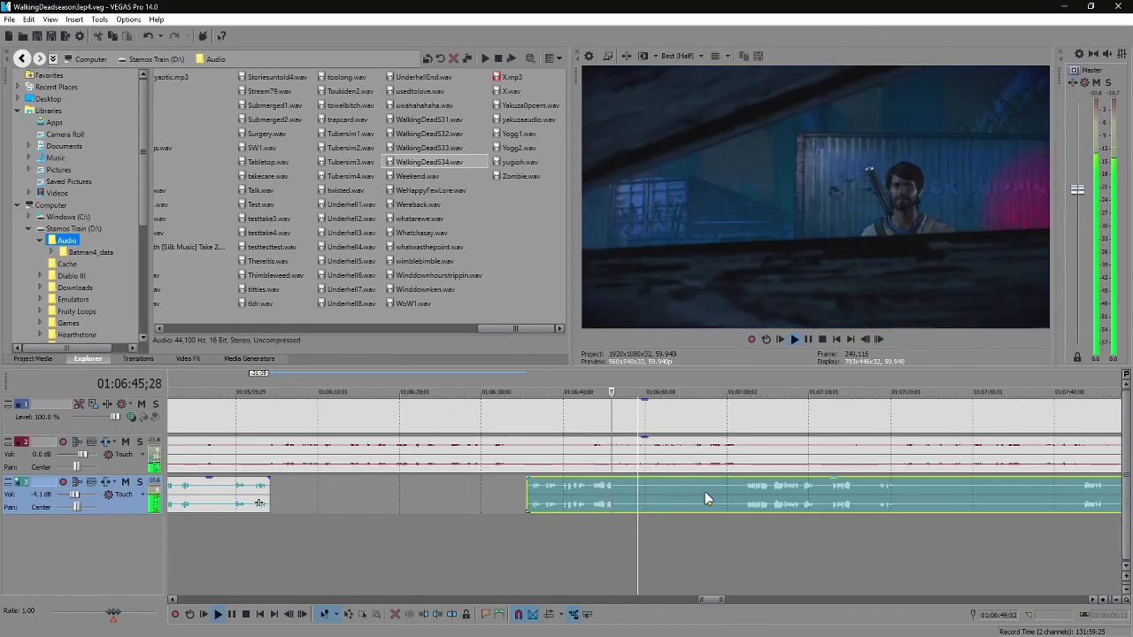
Play past the end of the speech and split the commentary clip right after it at about 01:06:47.
{"action": "key", "text": "space"}
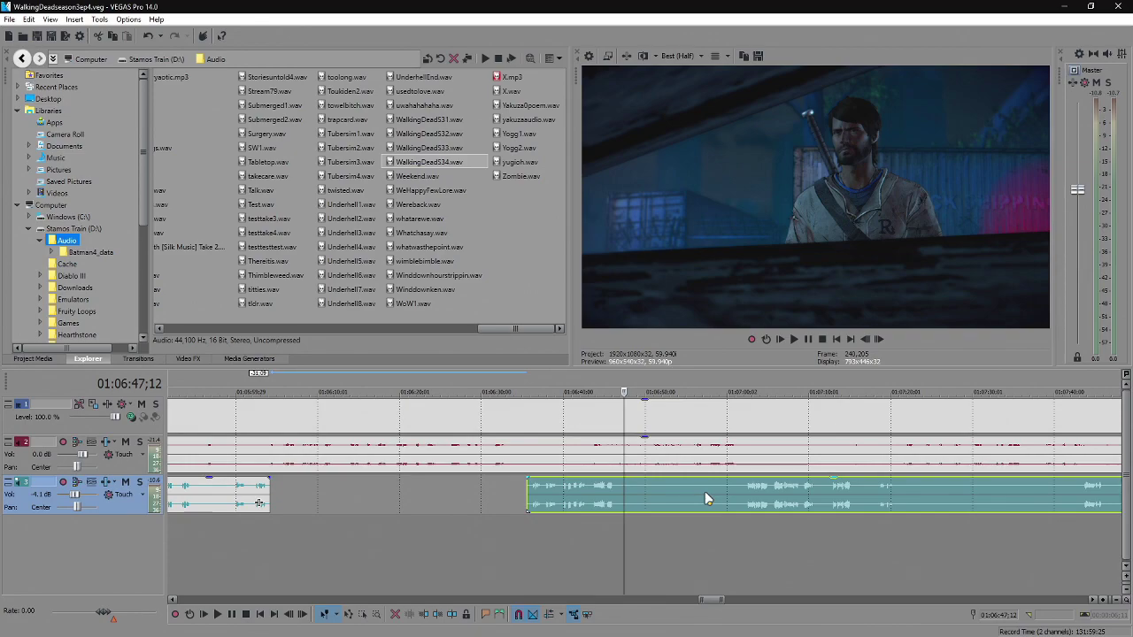
{"action": "key", "text": "space"}
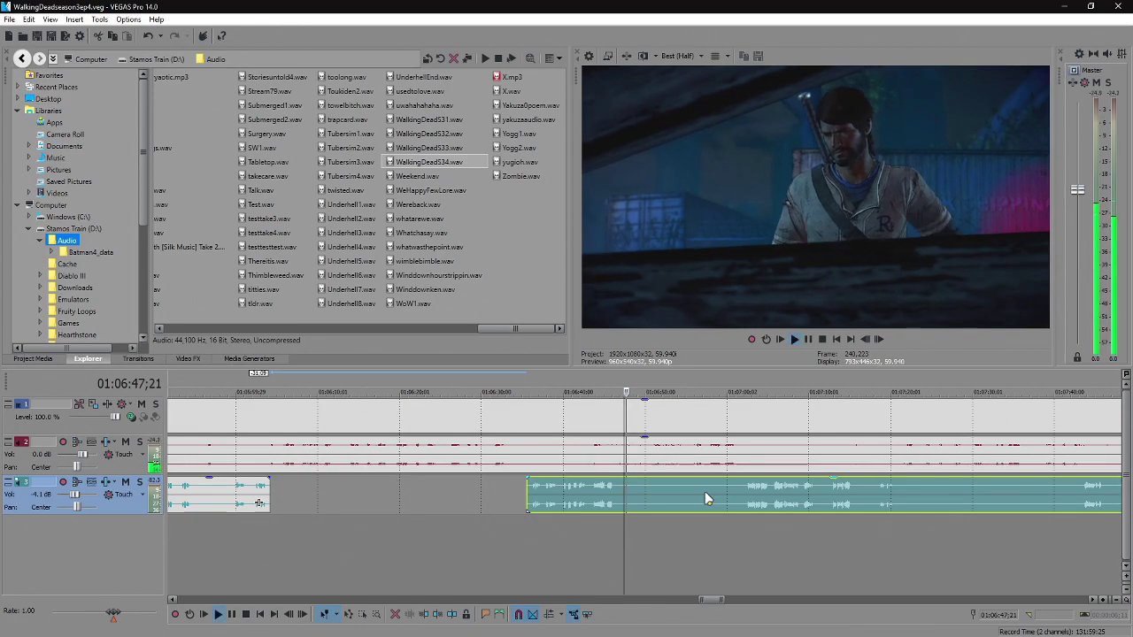
{"action": "key", "text": "s"}
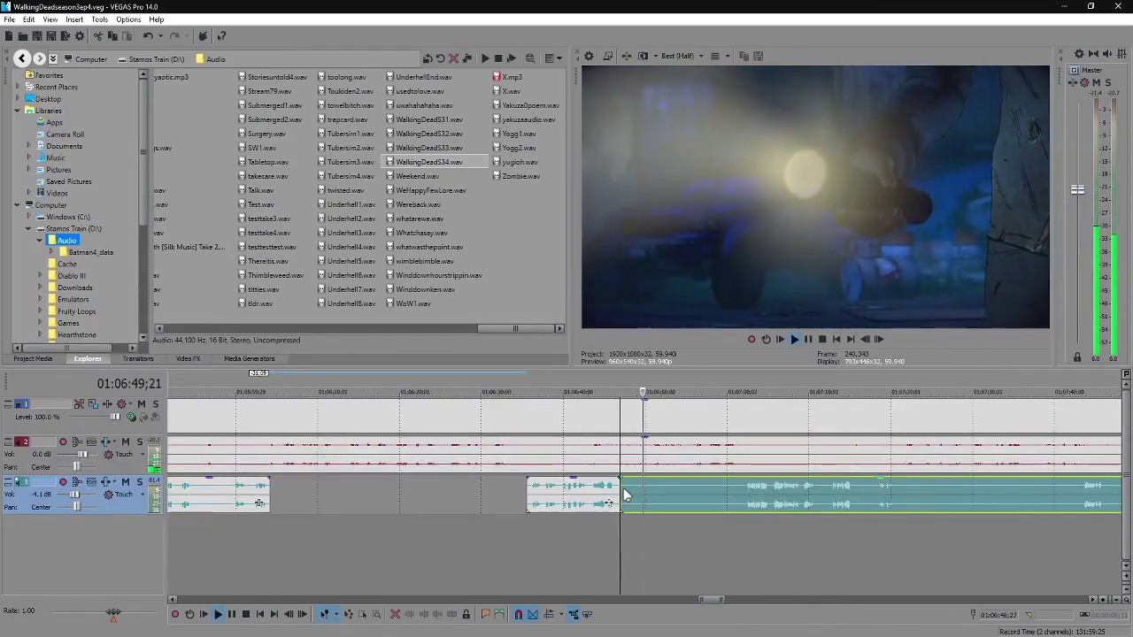
Trim the start of the remaining commentary clip to 01:07:01;29 and play its next speech.
{"action": "left_click_drag", "start_coordinate": [620, 495], "coordinate": [742, 496]}
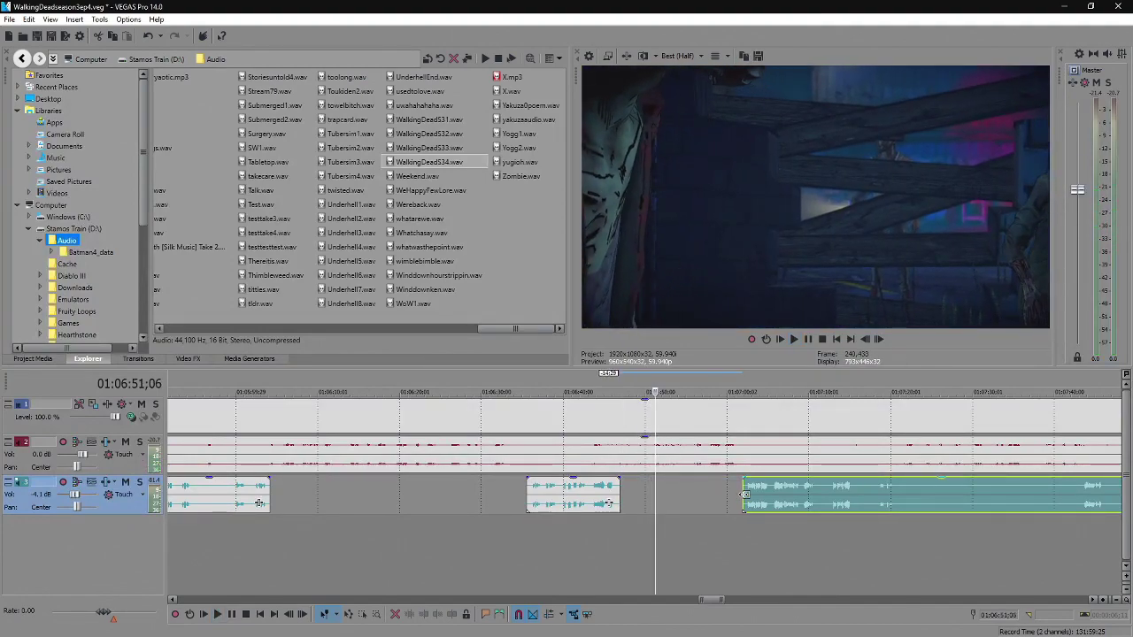
{"action": "left_click", "coordinate": [744, 495]}
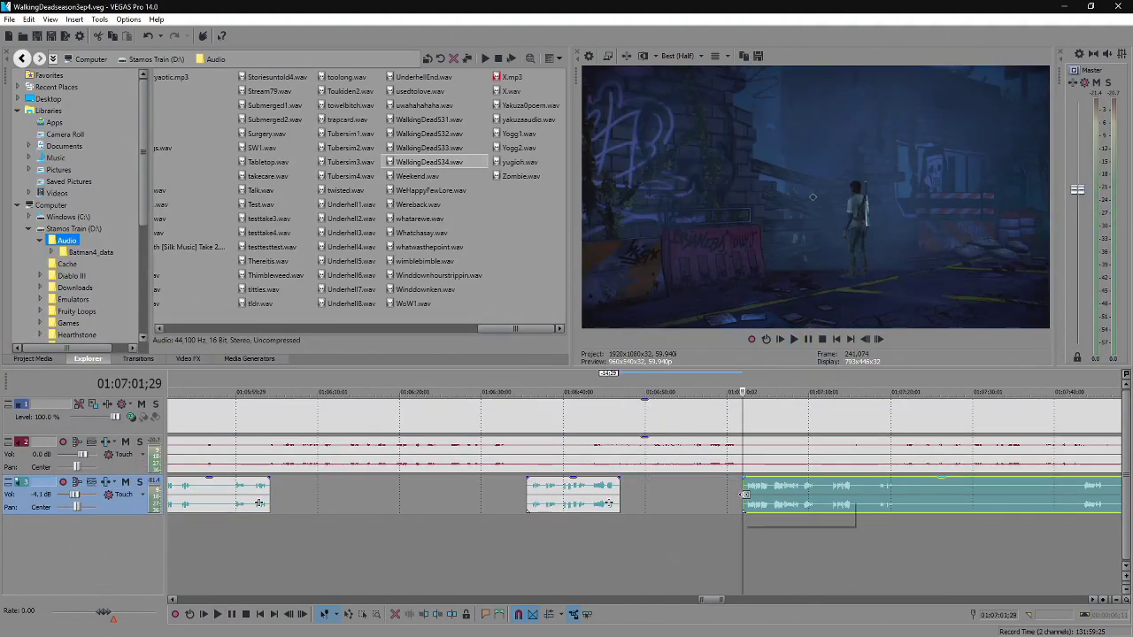
{"action": "key", "text": "space"}
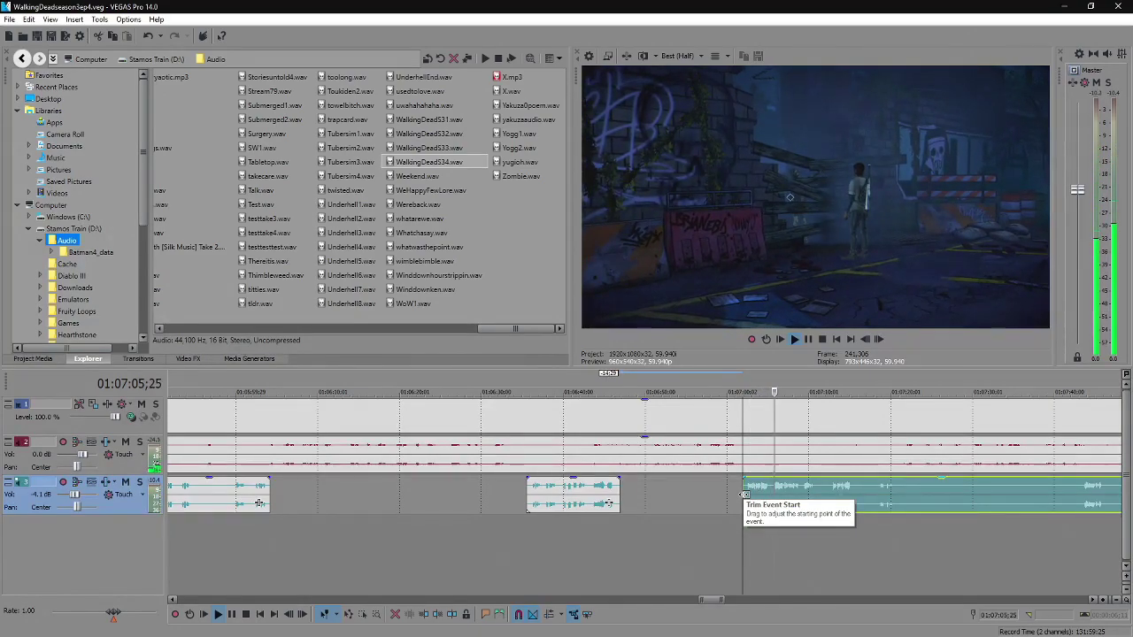
{"action": "key", "text": "Return"}
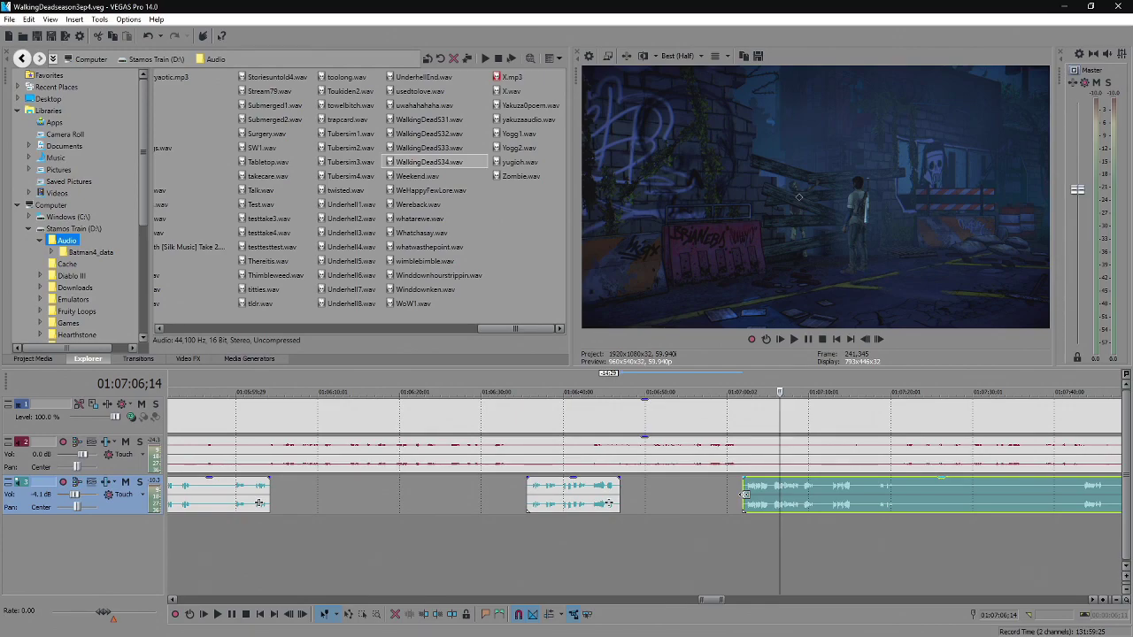
{"action": "key", "text": "space"}
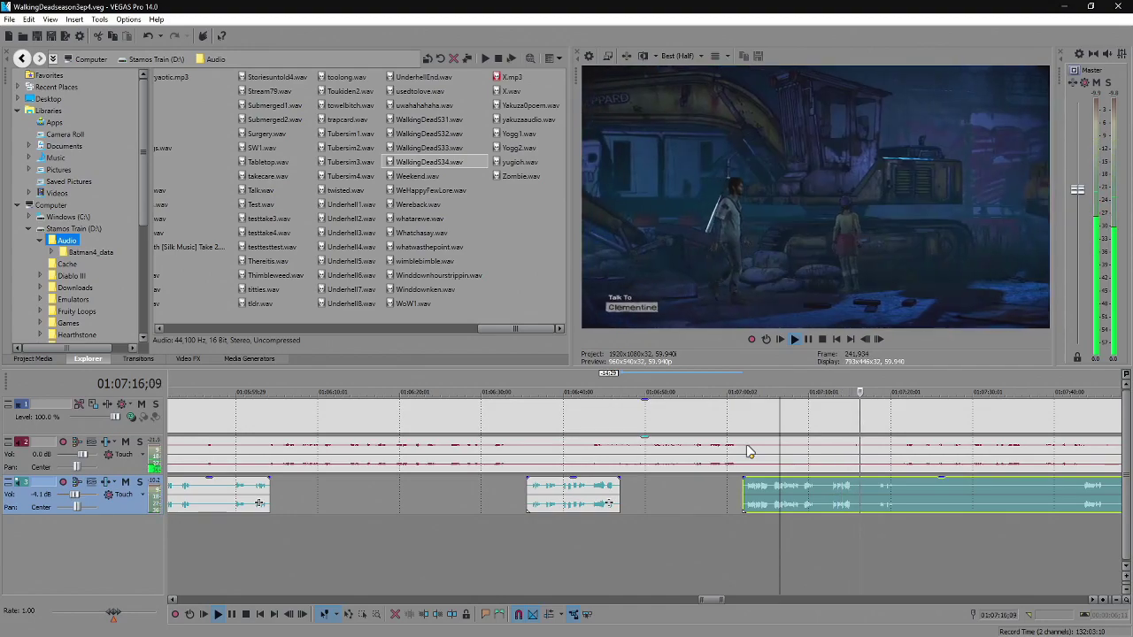
Split the commentary clip right after its last short phrase at about 01:07:21.
{"action": "left_click", "coordinate": [868, 505]}
{"action": "scroll", "coordinate": [866, 497], "scroll_direction": "down", "scroll_amount": 3}
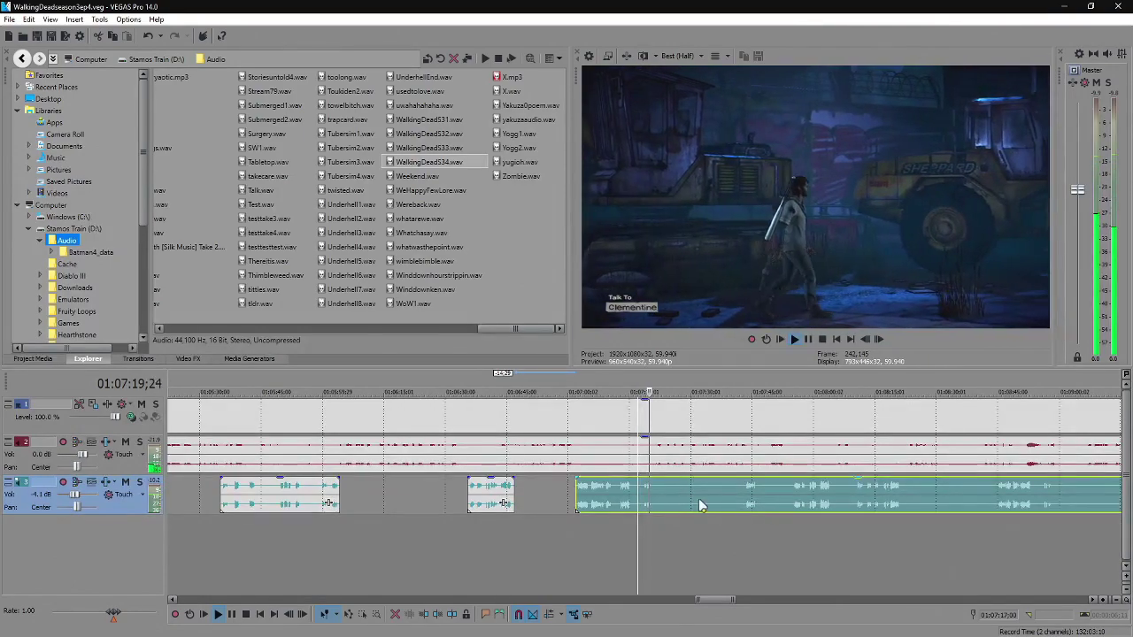
{"action": "scroll", "coordinate": [670, 496], "scroll_direction": "up", "scroll_amount": 4}
{"action": "left_click", "coordinate": [600, 494]}
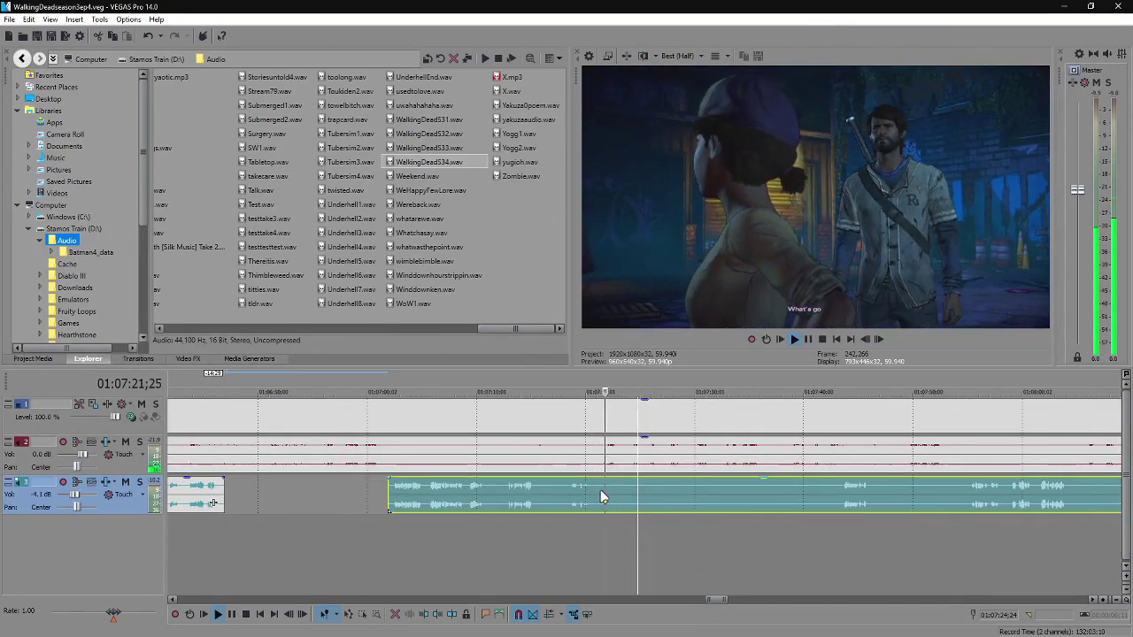
{"action": "key", "text": "s"}
Trim the start of the remaining commentary clip to about 01:07:43 and play its short speech.
{"action": "left_click_drag", "start_coordinate": [605, 500], "coordinate": [841, 504]}
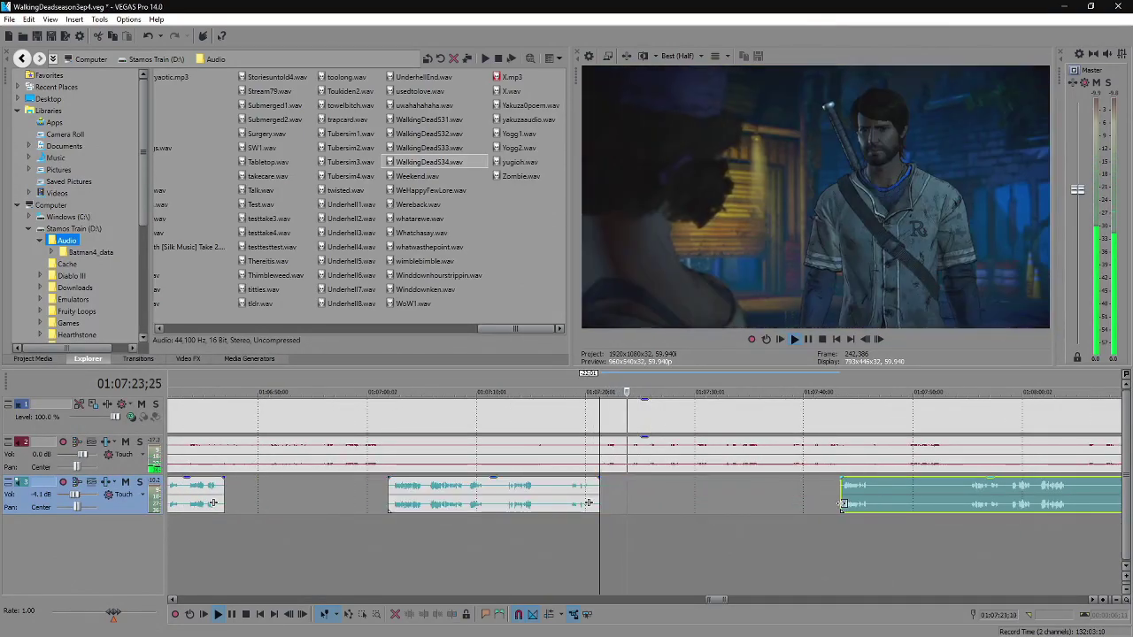
{"action": "left_click", "coordinate": [840, 505]}
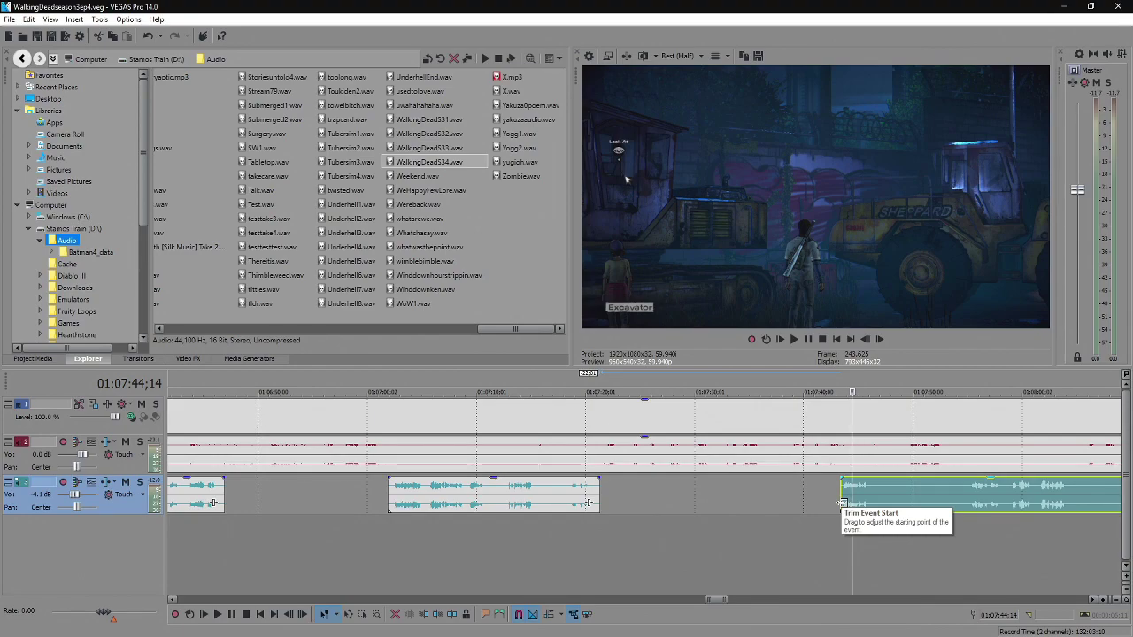
{"action": "key", "text": "space"}
{"action": "scroll", "coordinate": [841, 502], "scroll_direction": "up", "scroll_amount": 4}
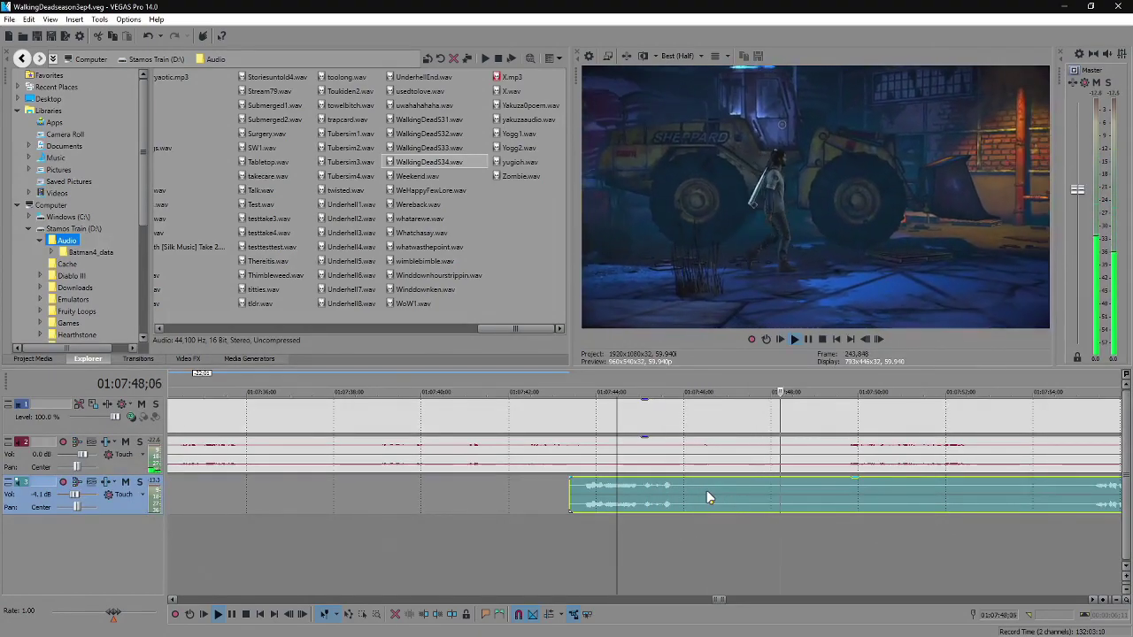
{"action": "key", "text": "space"}
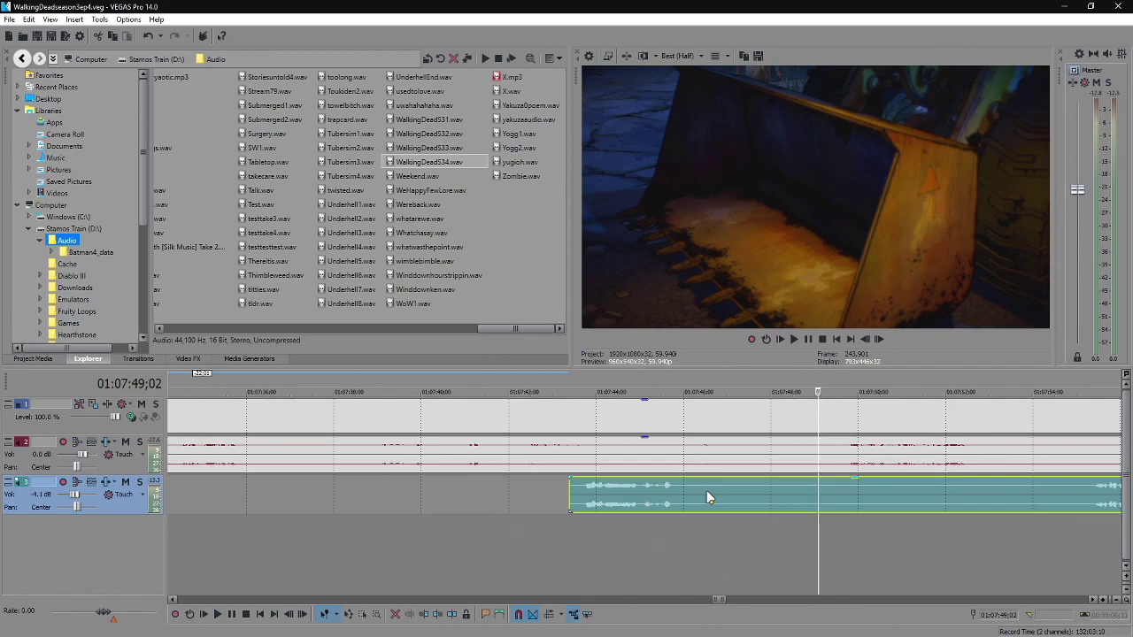
Split the commentary clip right after the short speech at 01:07:46;15.
{"action": "left_click", "coordinate": [707, 491]}
{"action": "key", "text": "s"}
{"action": "scroll", "coordinate": [704, 491], "scroll_direction": "down", "scroll_amount": 2}
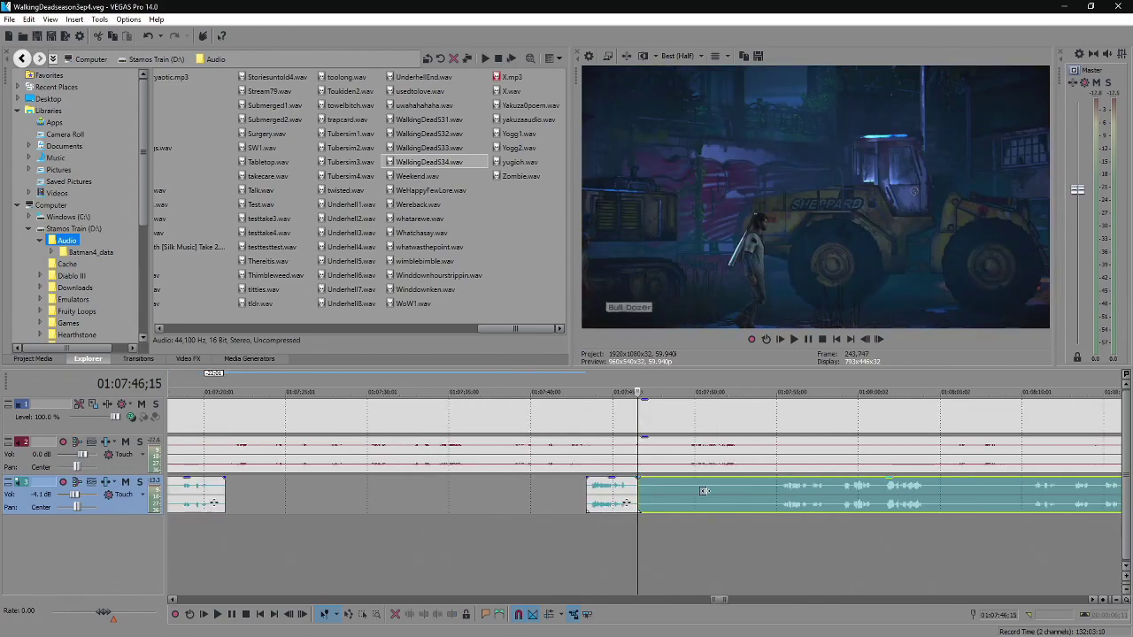
Trim the start of the remaining commentary clip to about 01:07:55 and play through its next phrases.
{"action": "left_click", "coordinate": [836, 500]}
{"action": "scroll", "coordinate": [483, 500], "scroll_direction": "up", "scroll_amount": 1}
{"action": "left_click", "coordinate": [480, 503]}
{"action": "left_click_drag", "start_coordinate": [375, 494], "coordinate": [560, 498]}
{"action": "left_click", "coordinate": [560, 498]}
{"action": "key", "text": "space"}
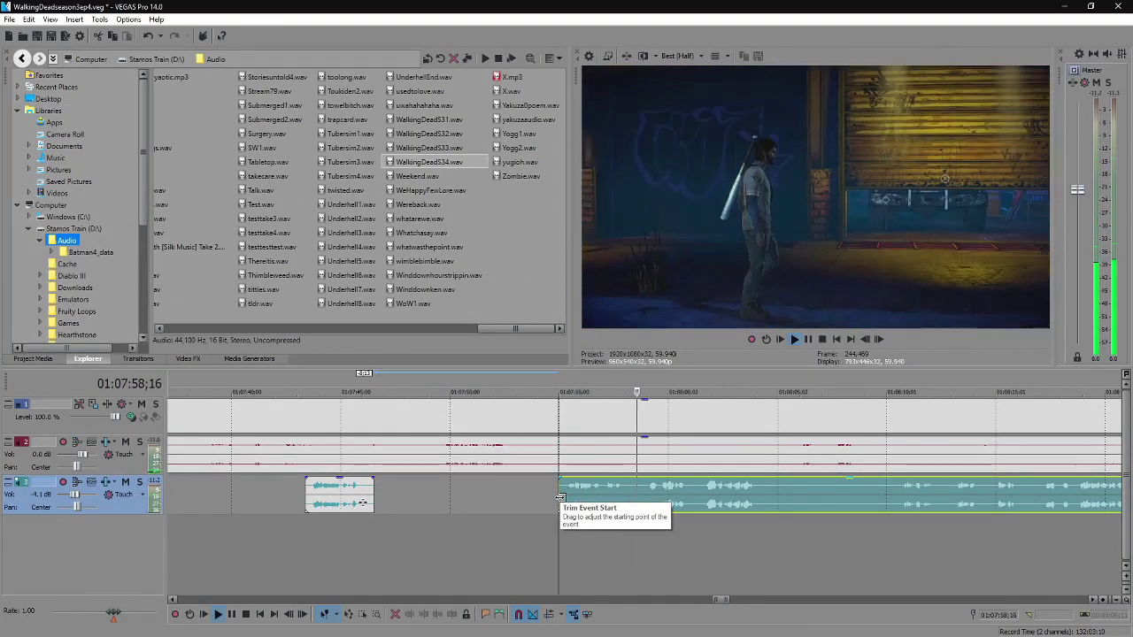
{"action": "key", "text": "Return"}
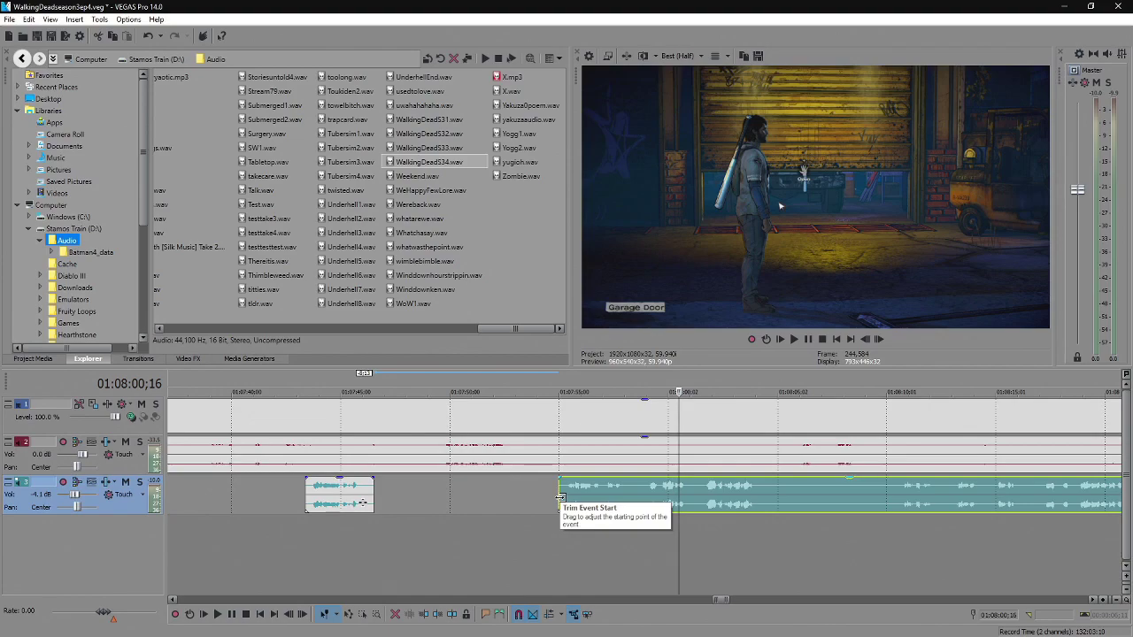
{"action": "key", "text": "Return"}
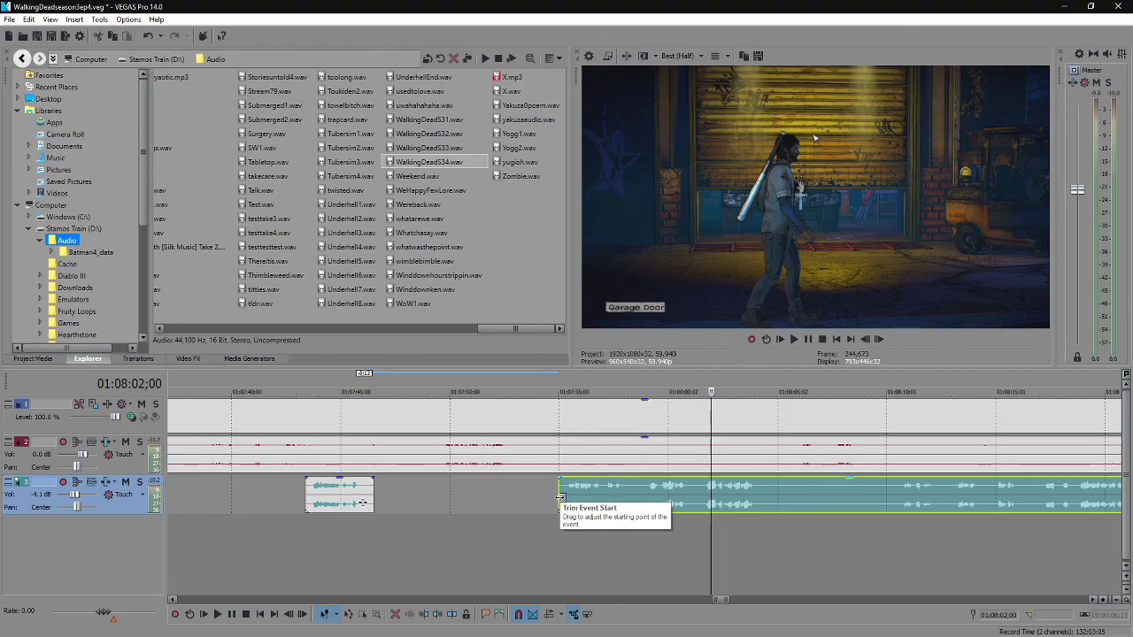
{"action": "key", "text": "space"}
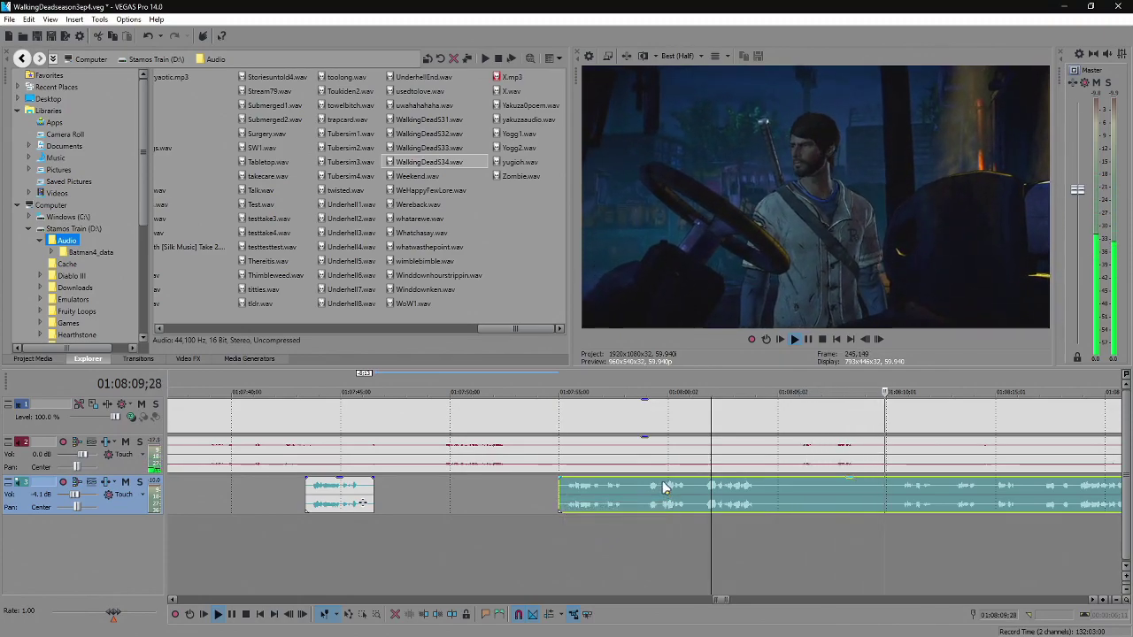
Split the commentary clip in the silence after those phrases at 01:08:04;17.
{"action": "scroll", "coordinate": [665, 487], "scroll_direction": "down", "scroll_amount": 4}
{"action": "key", "text": "Return"}
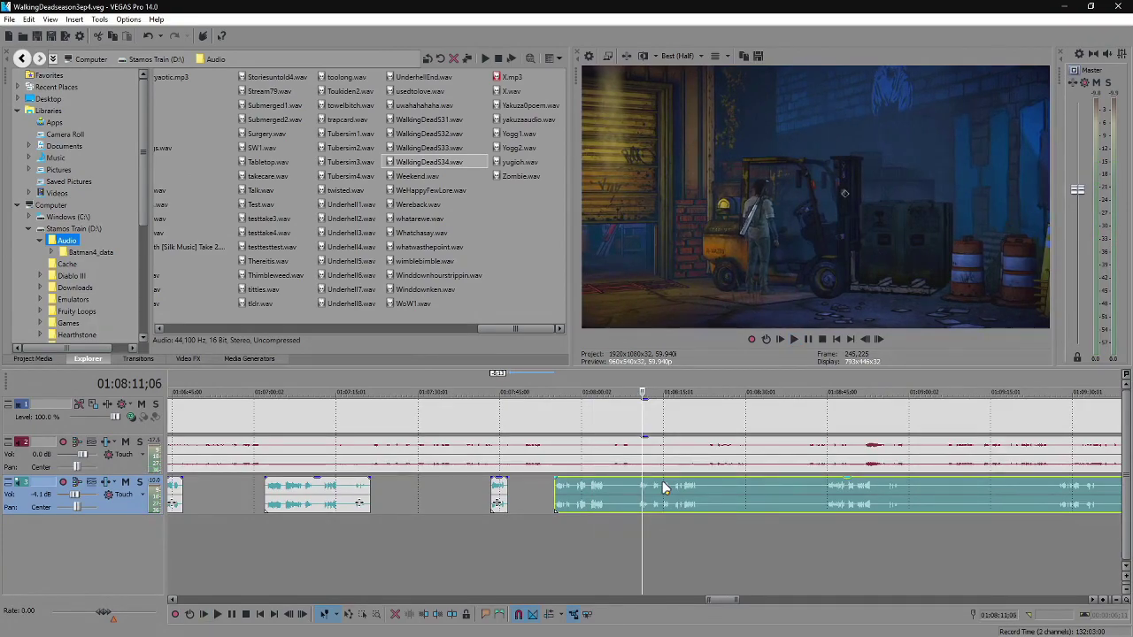
{"action": "left_click", "coordinate": [604, 489]}
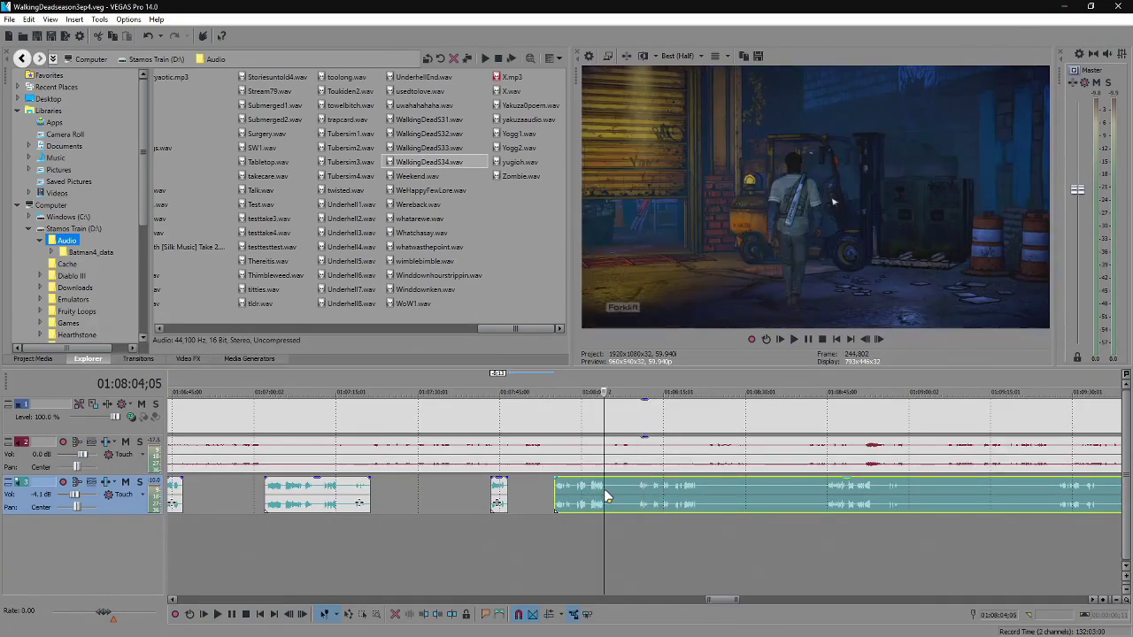
{"action": "scroll", "coordinate": [617, 504], "scroll_direction": "up", "scroll_amount": 3}
{"action": "key", "text": "s"}
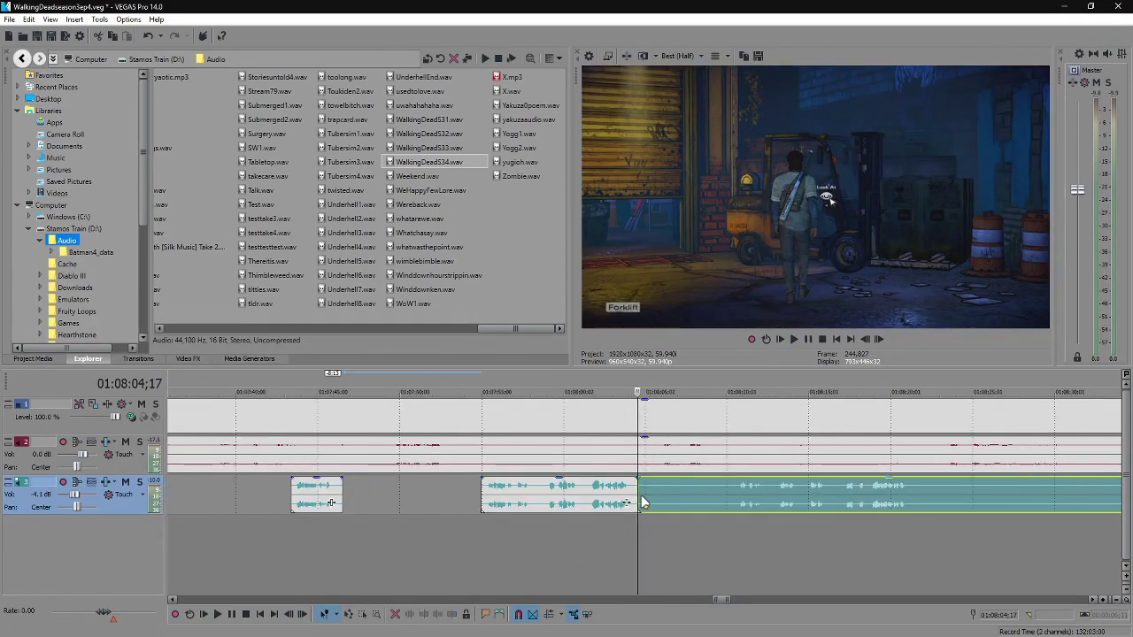
Trim the start of the remaining commentary clip to about 01:08:10 and play its next speech.
{"action": "left_click_drag", "start_coordinate": [638, 495], "coordinate": [719, 497]}
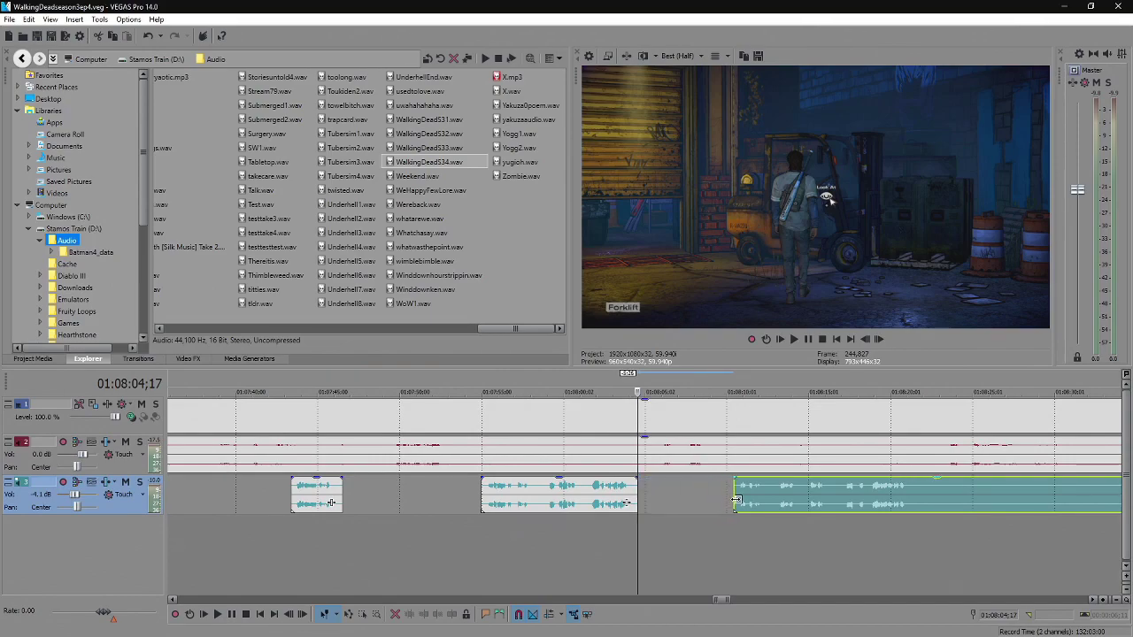
{"action": "left_click", "coordinate": [735, 498]}
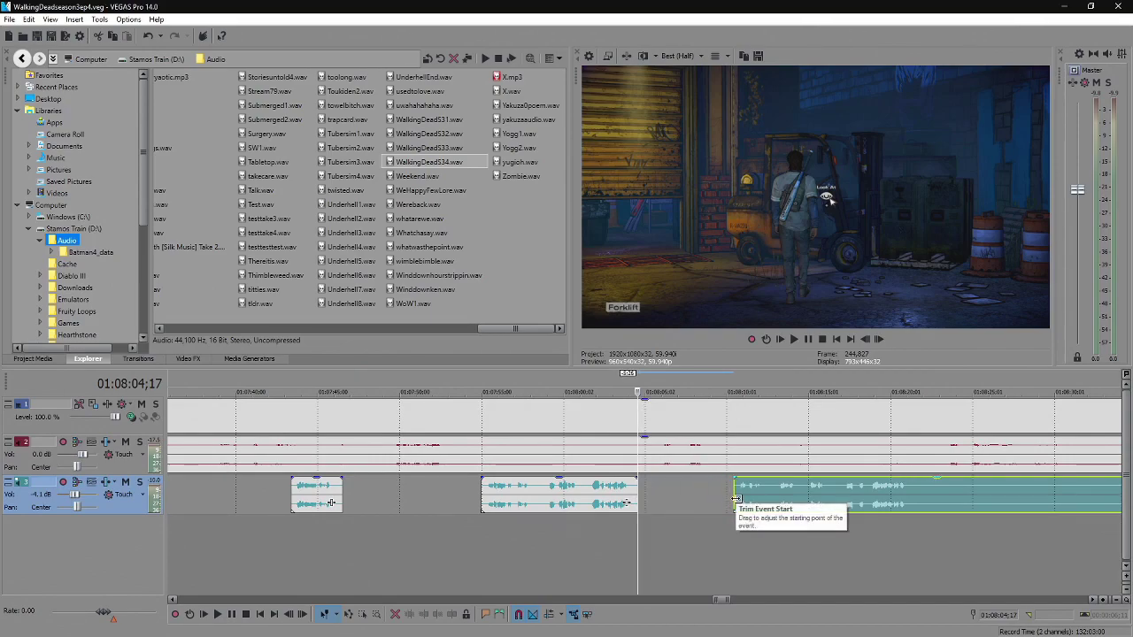
{"action": "key", "text": "space"}
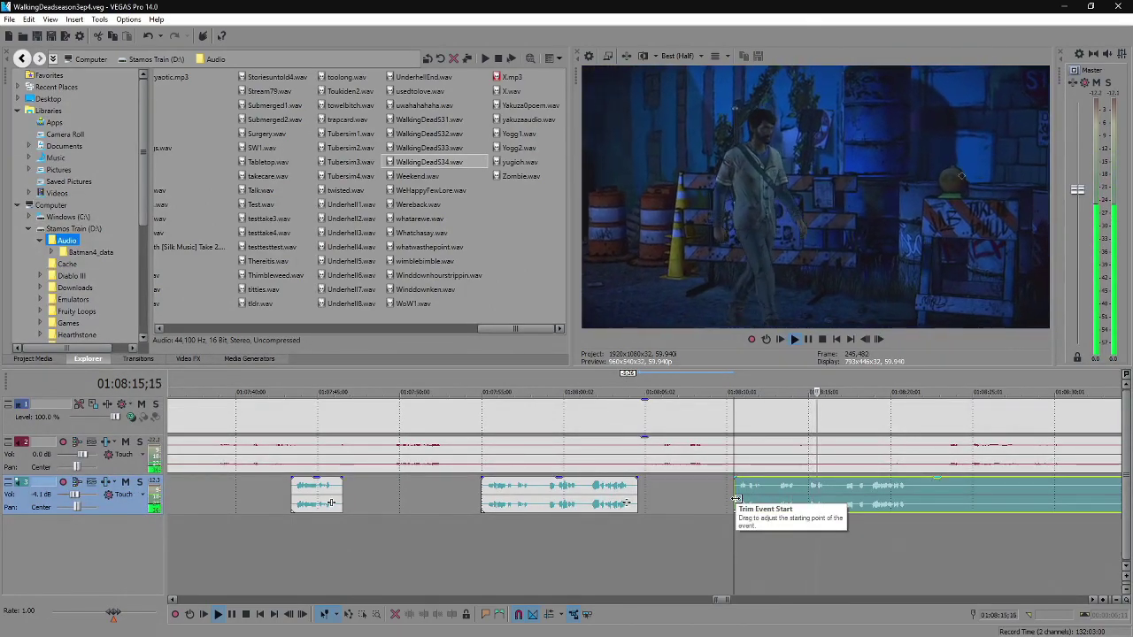
Split the commentary clip after its speech at about 01:08:21 and trim the remainder's start to 01:08:44;29.
{"action": "scroll", "coordinate": [738, 502], "scroll_direction": "down", "scroll_amount": 2}
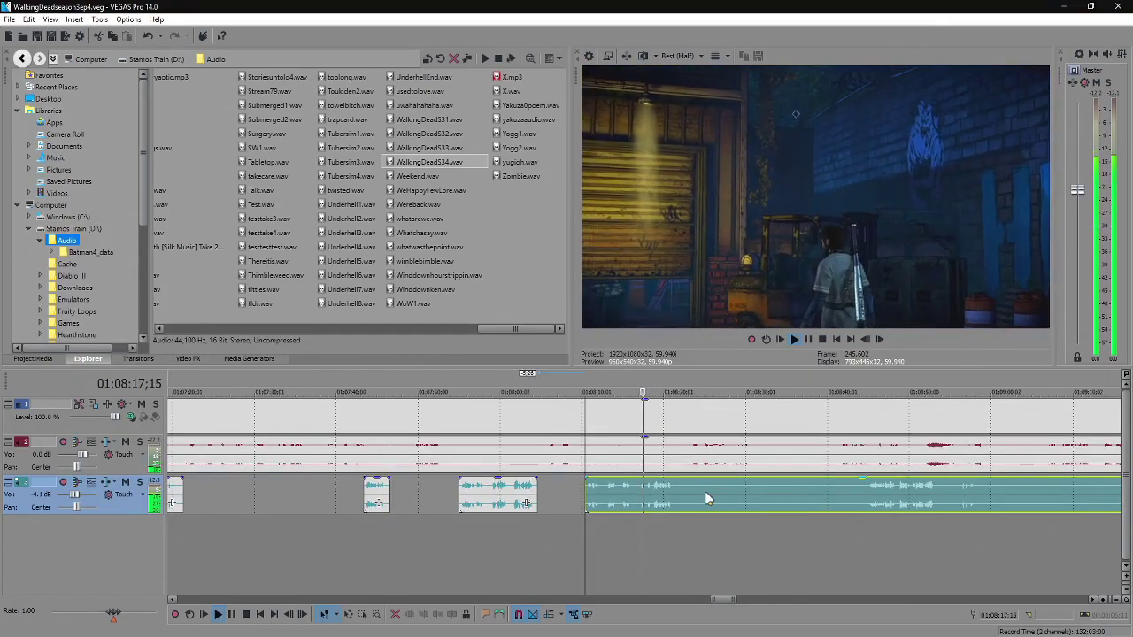
{"action": "scroll", "coordinate": [699, 489], "scroll_direction": "up", "scroll_amount": 3}
{"action": "key", "text": "s"}
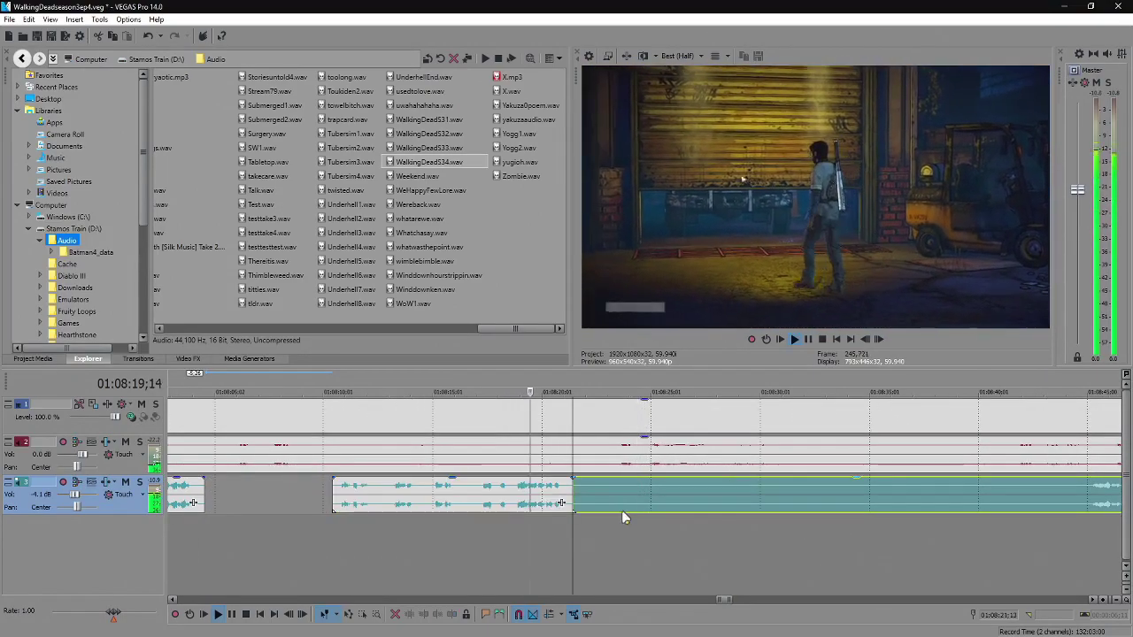
{"action": "scroll", "coordinate": [628, 500], "scroll_direction": "down", "scroll_amount": 3}
{"action": "left_click_drag", "start_coordinate": [640, 485], "coordinate": [831, 504]}
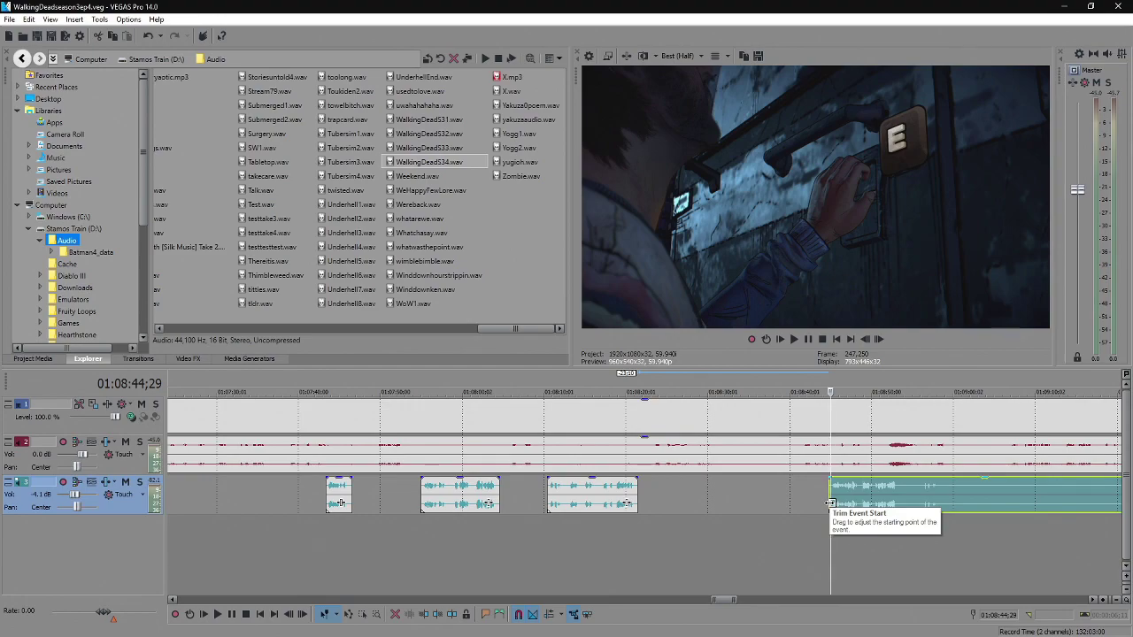
{"action": "scroll", "coordinate": [658, 502], "scroll_direction": "right", "scroll_amount": 3}
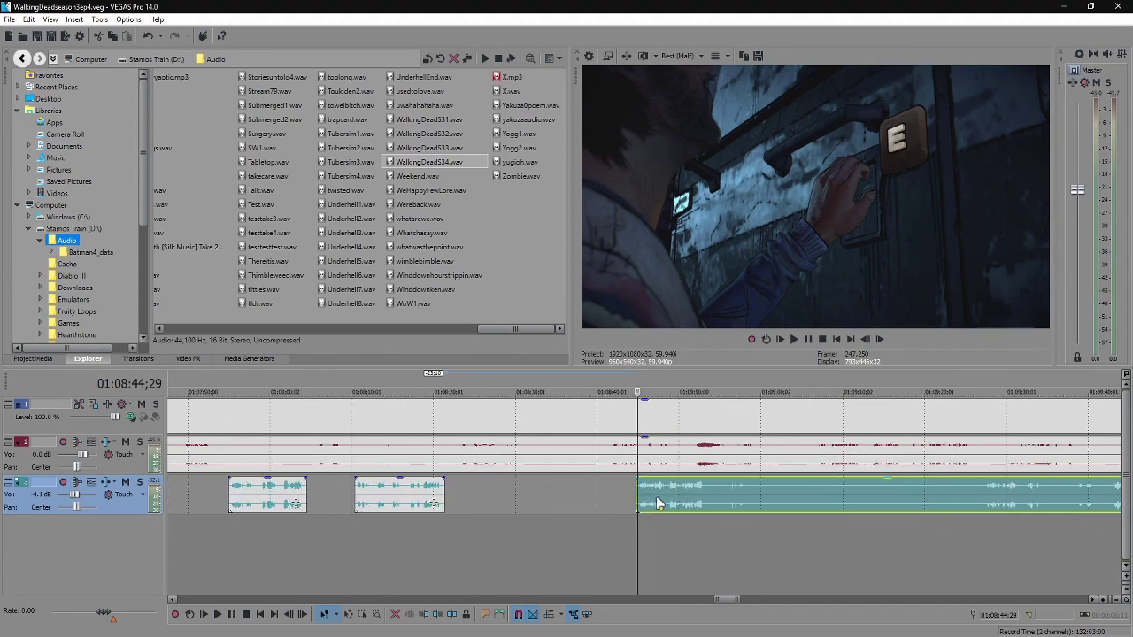
Play the gameplay in the commentary gap from 01:08:23;19 and check the footage around the speeches at 01:09:29;25 and 01:09:41;17.
{"action": "left_click", "coordinate": [463, 502]}
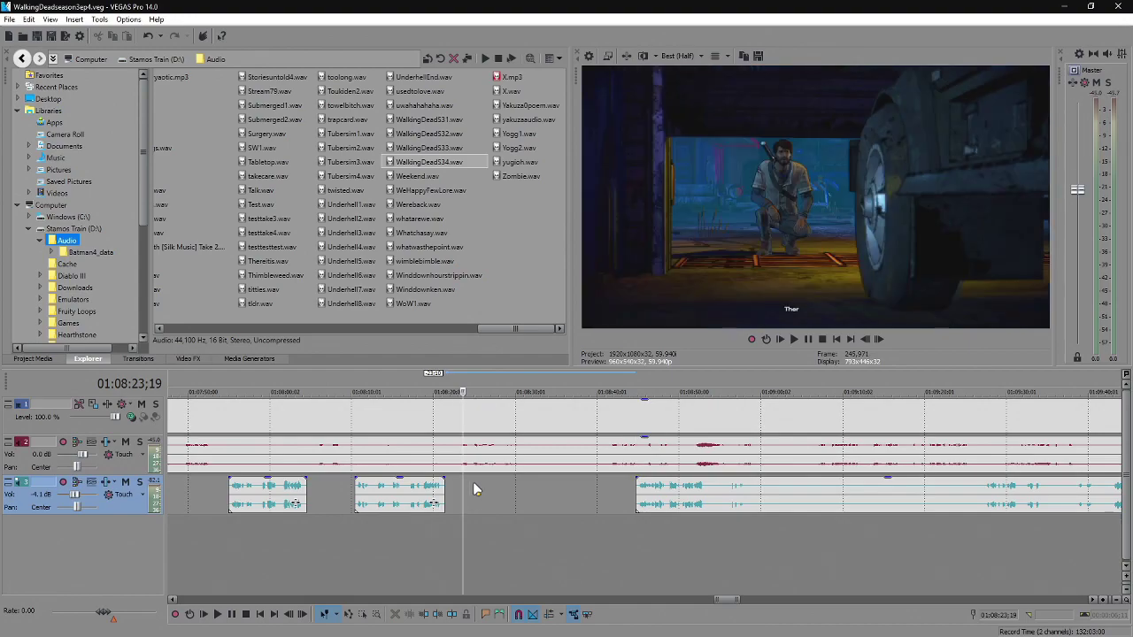
{"action": "key", "text": "space"}
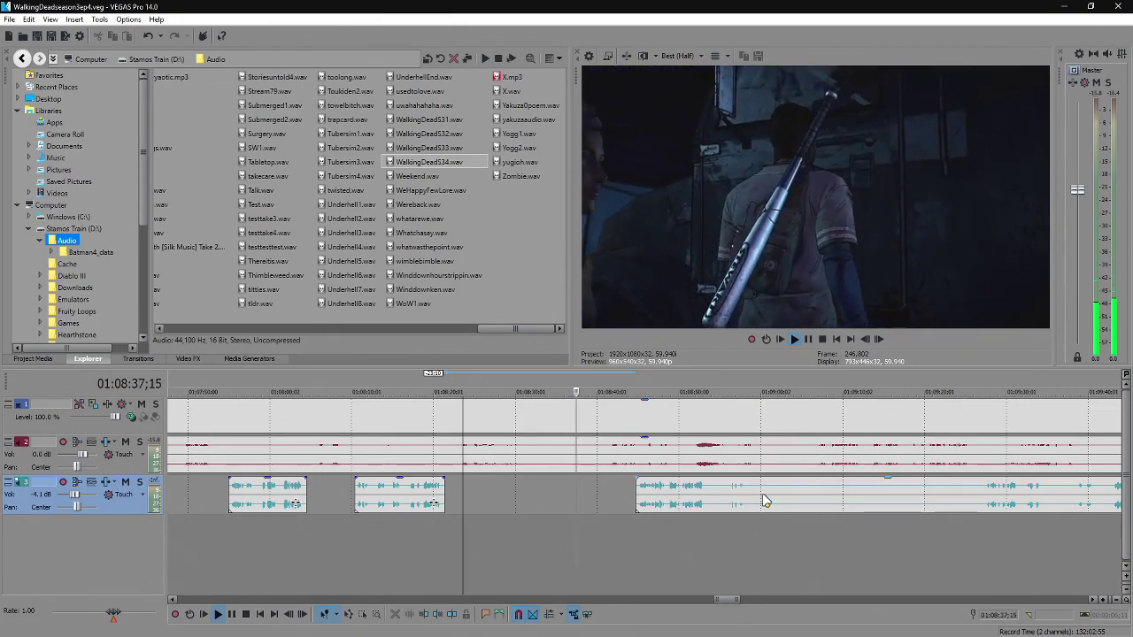
{"action": "key", "text": "Return"}
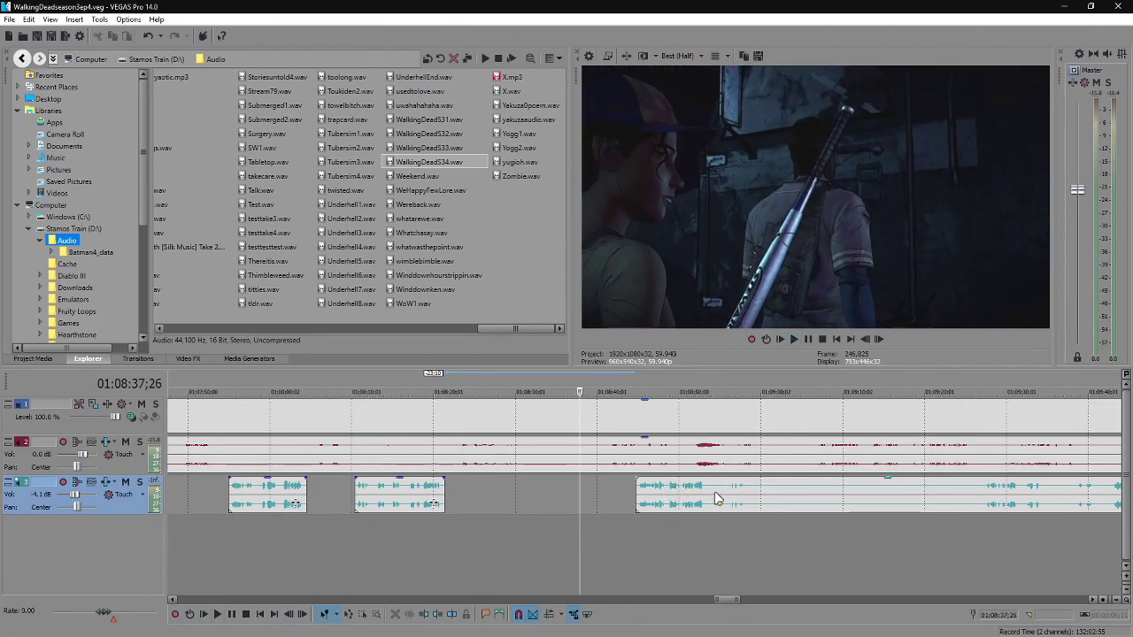
{"action": "left_click", "coordinate": [1004, 490]}
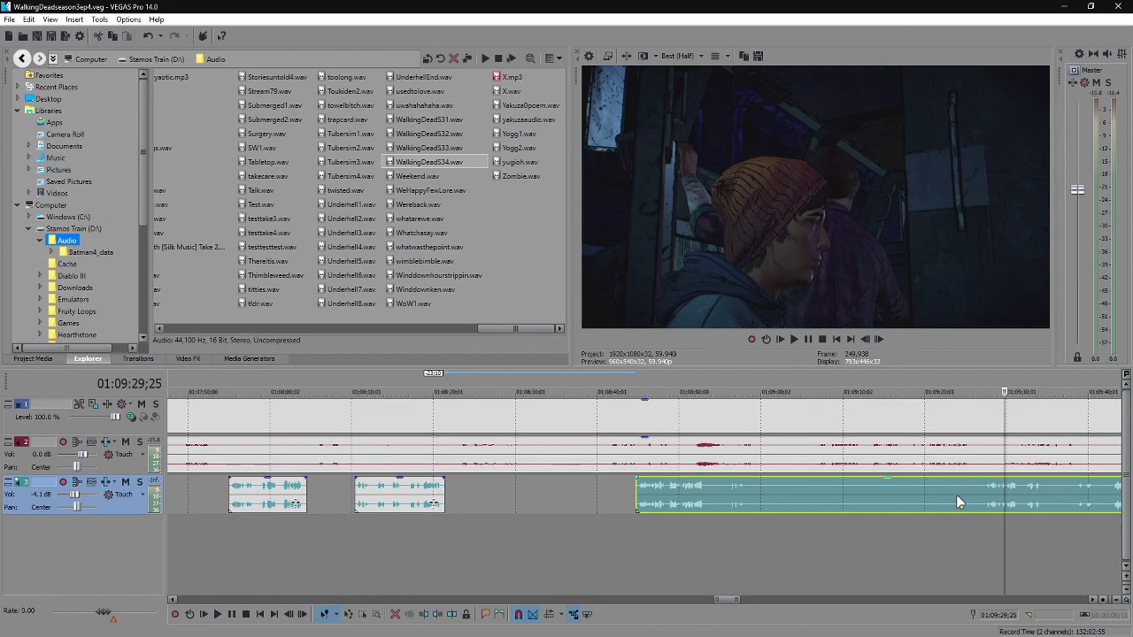
{"action": "scroll", "coordinate": [956, 495], "scroll_direction": "down", "scroll_amount": 3}
{"action": "left_click", "coordinate": [737, 500]}
{"action": "left_click", "coordinate": [714, 491]}
{"action": "left_click", "coordinate": [685, 494]}
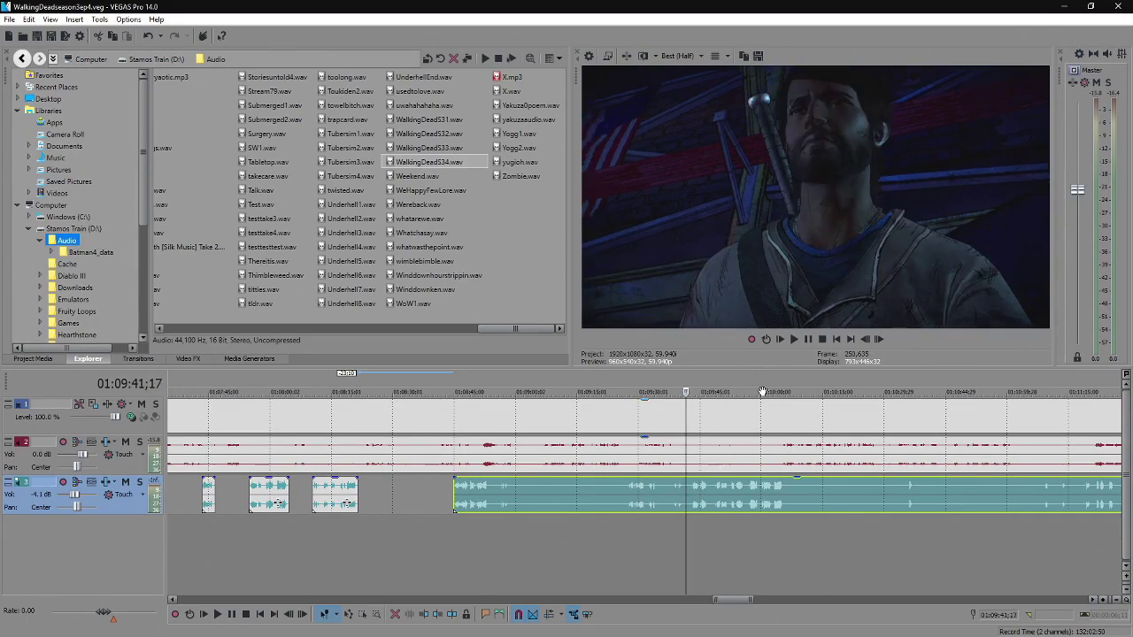
{"action": "key", "text": "space"}
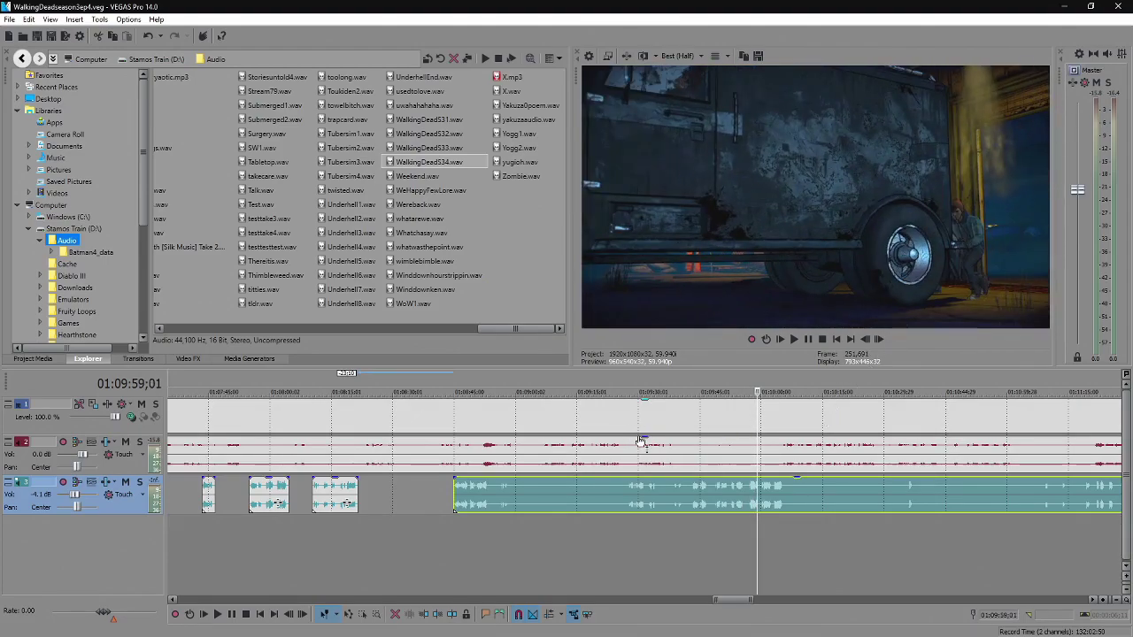
Play the gameplay from 01:09:06;19 and replay the commentary speech that starts at about 01:08:45.
{"action": "left_click", "coordinate": [541, 490]}
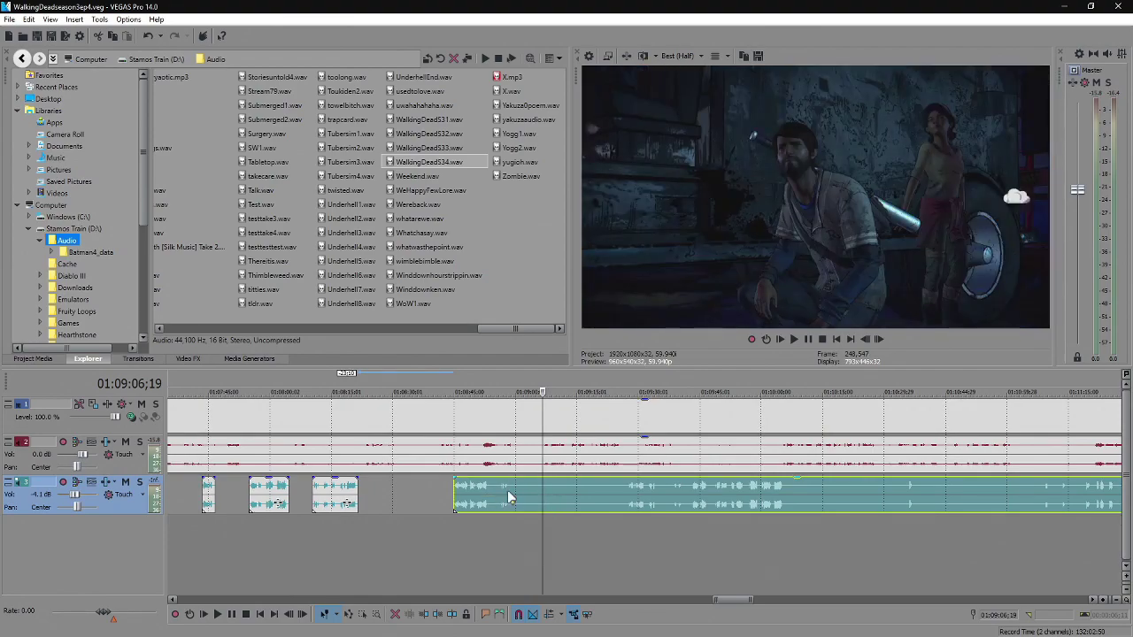
{"action": "key", "text": "j"}
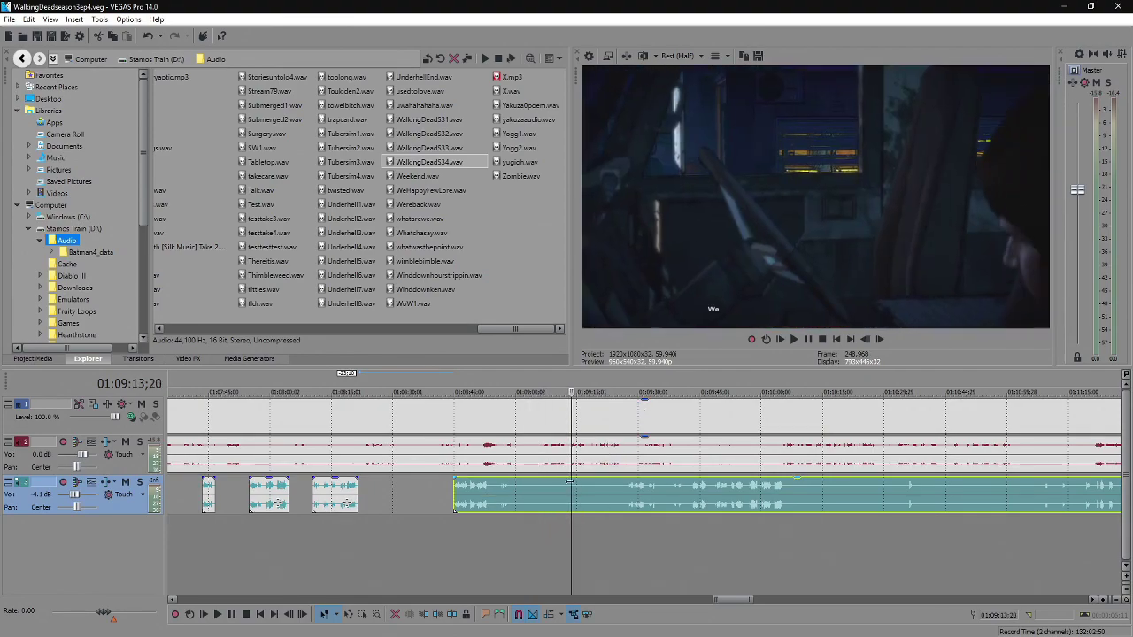
{"action": "key", "text": "space"}
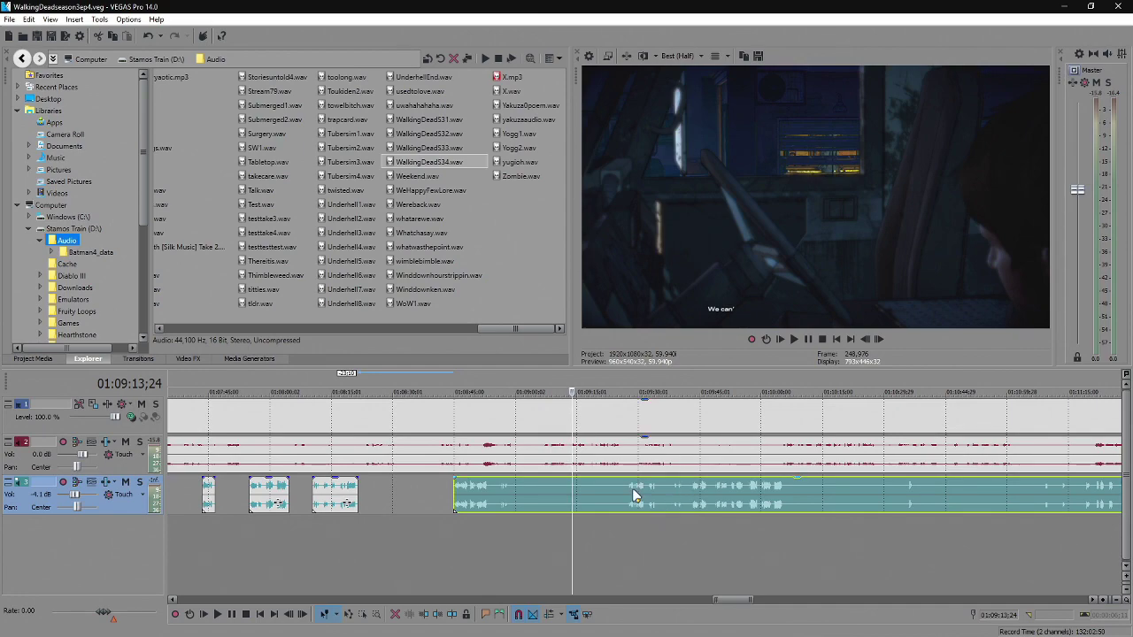
{"action": "left_click", "coordinate": [483, 488]}
{"action": "scroll", "coordinate": [483, 489], "scroll_direction": "up", "scroll_amount": 3}
{"action": "key", "text": "space"}
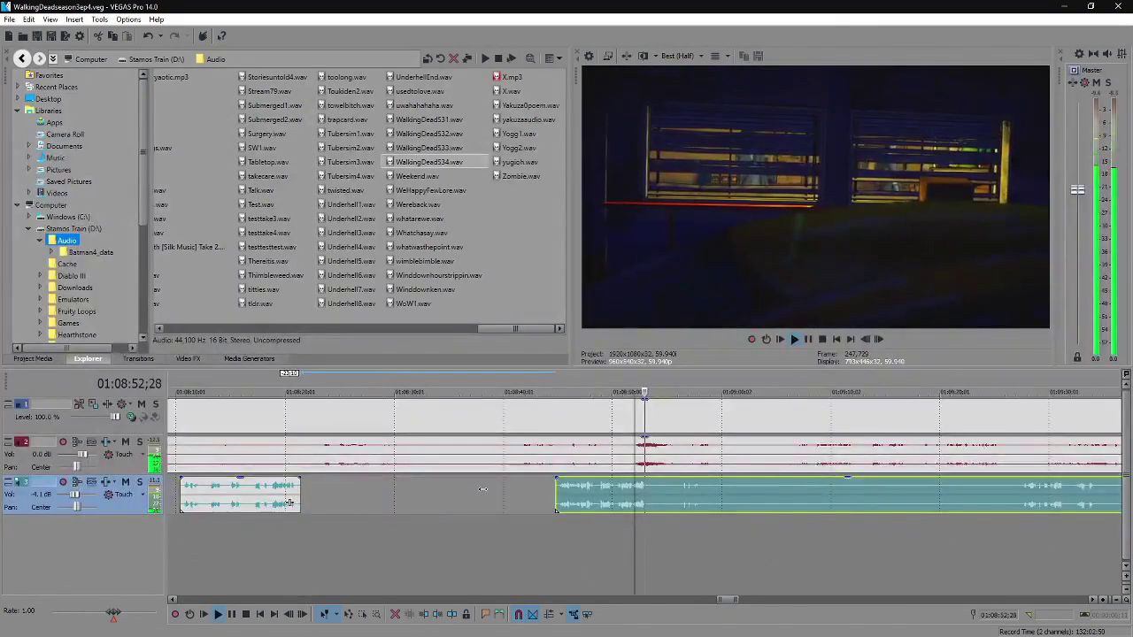
{"action": "key", "text": "space"}
{"action": "left_click", "coordinate": [560, 488]}
{"action": "key", "text": "space"}
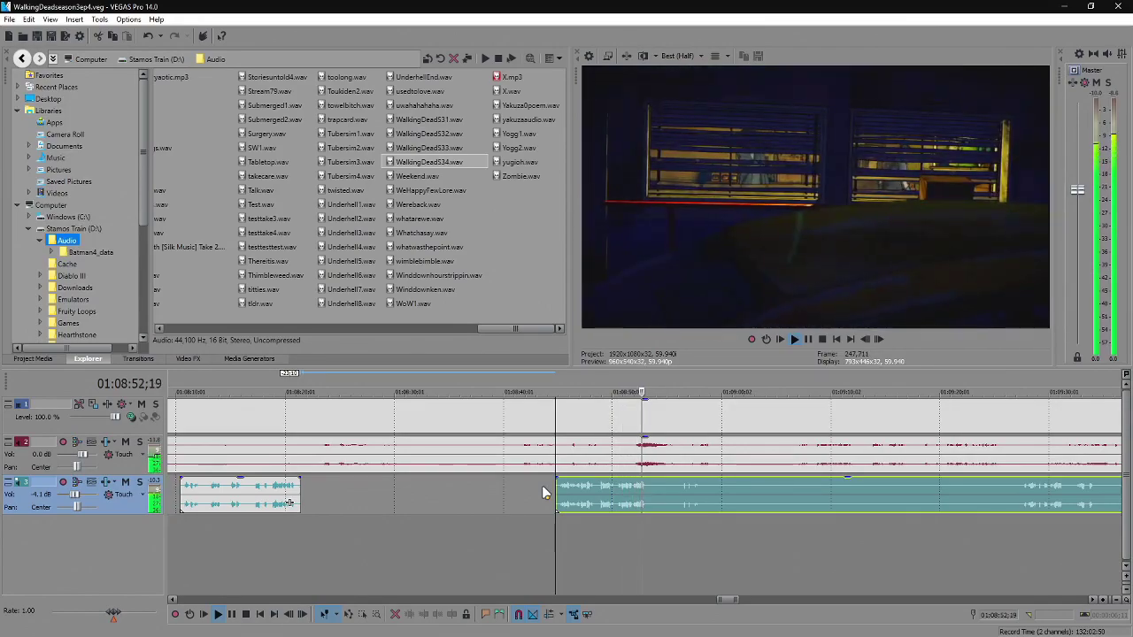
Split the commentary clip after that speech at 01:08:53;07 and trim the remainder's start to 01:08:56;12.
{"action": "key", "text": "Return"}
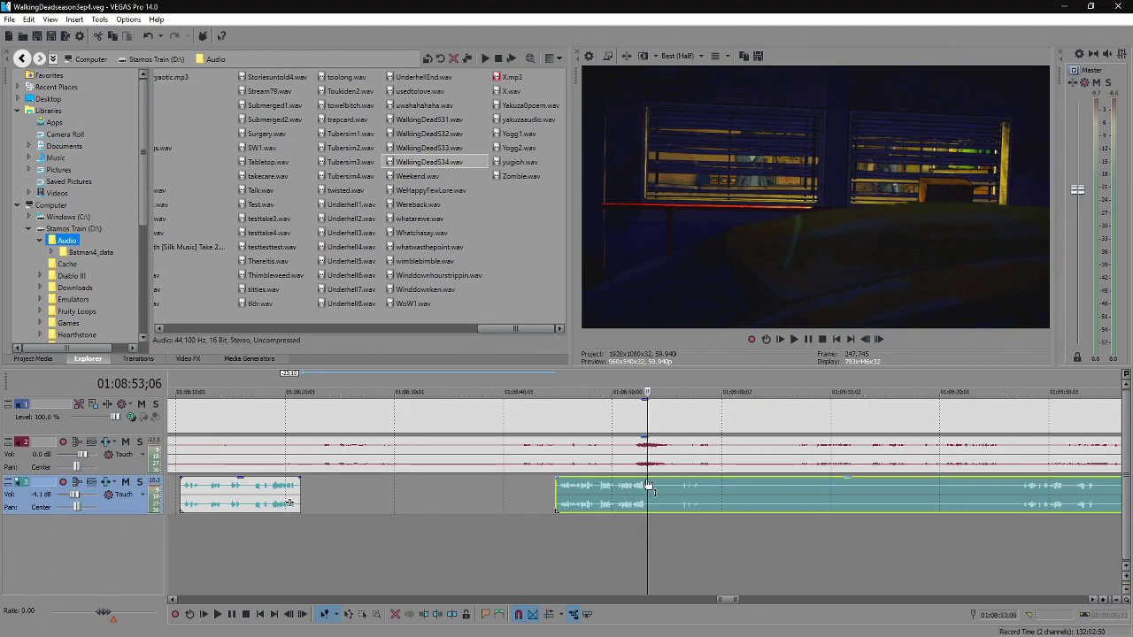
{"action": "scroll", "coordinate": [649, 486], "scroll_direction": "up", "scroll_amount": 3}
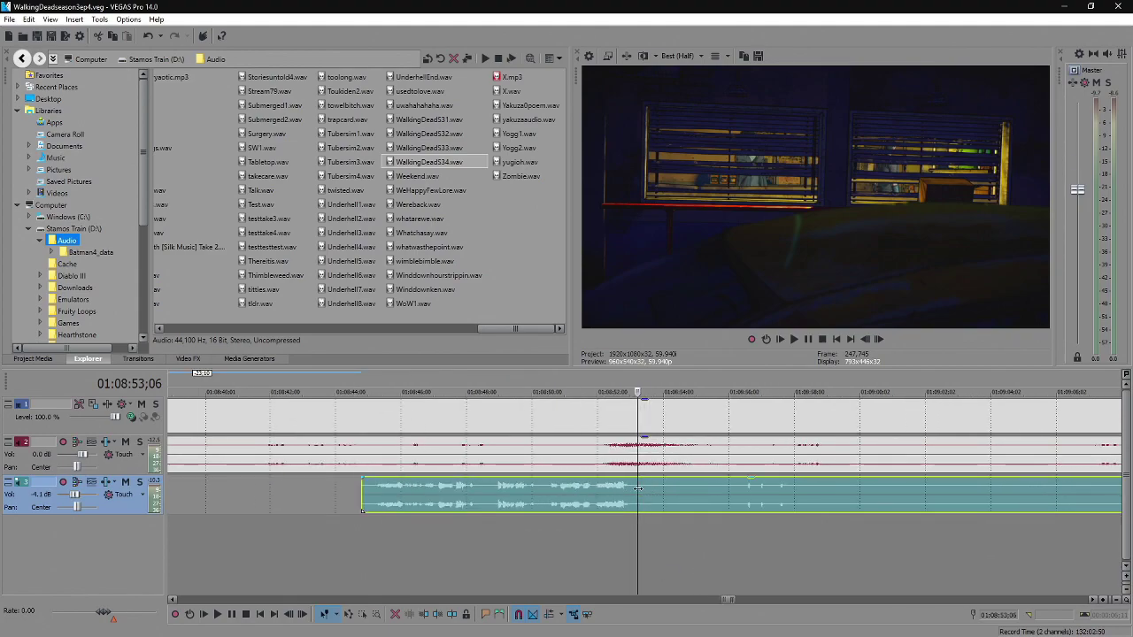
{"action": "key", "text": "s"}
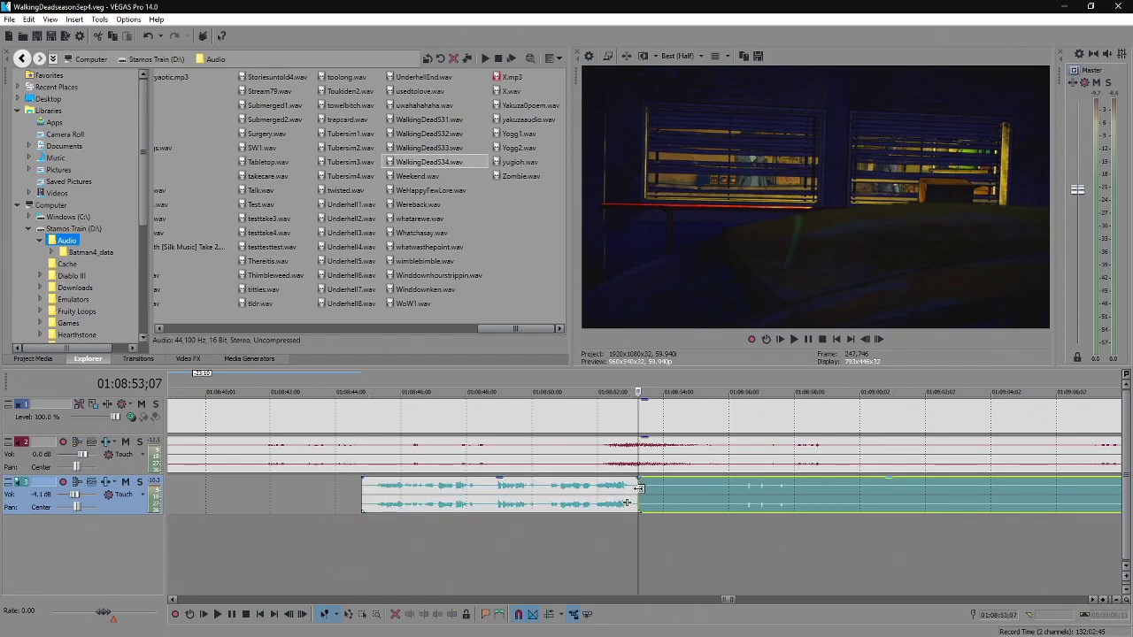
{"action": "left_click_drag", "start_coordinate": [639, 489], "coordinate": [741, 502]}
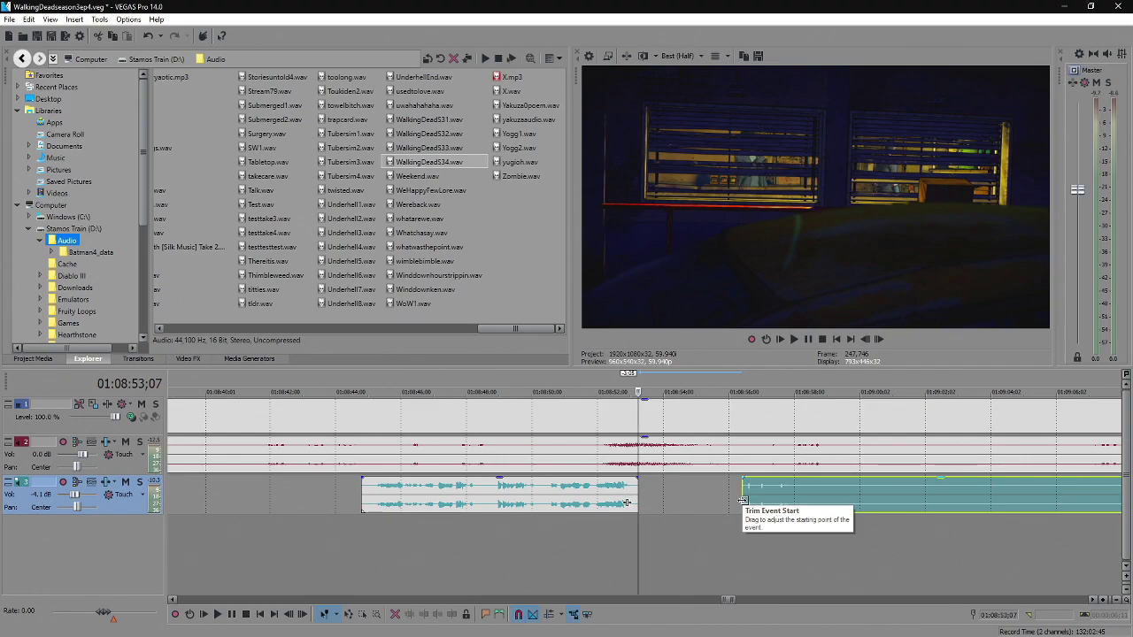
Play the short phrase from 01:08:56;12 and split the commentary clip after it at 01:08:58;05.
{"action": "left_click", "coordinate": [742, 501]}
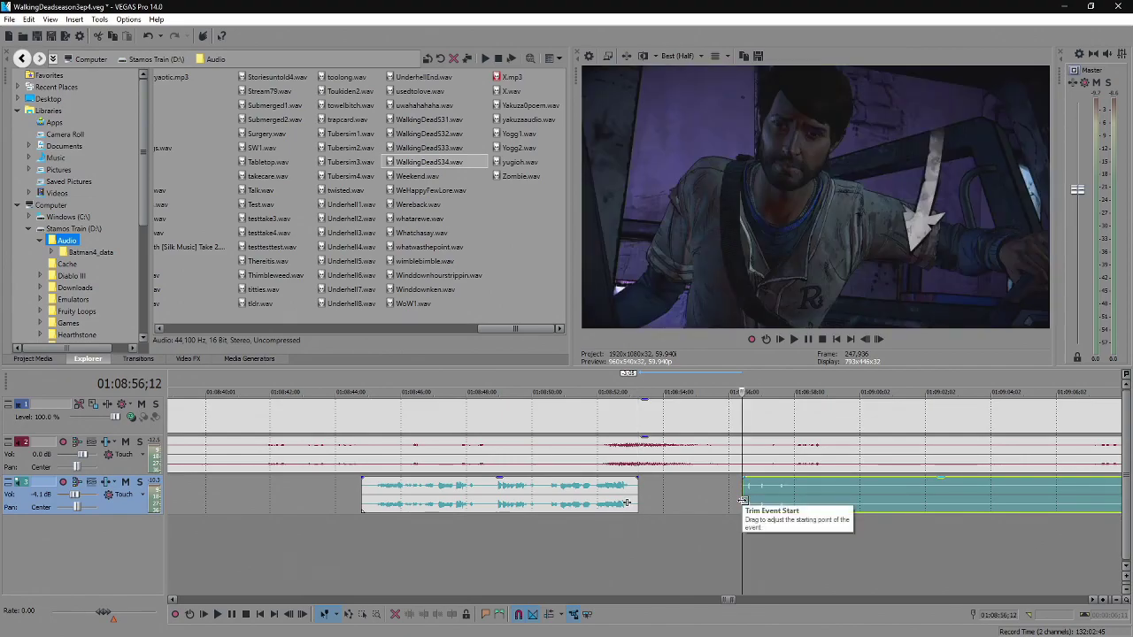
{"action": "key", "text": "space"}
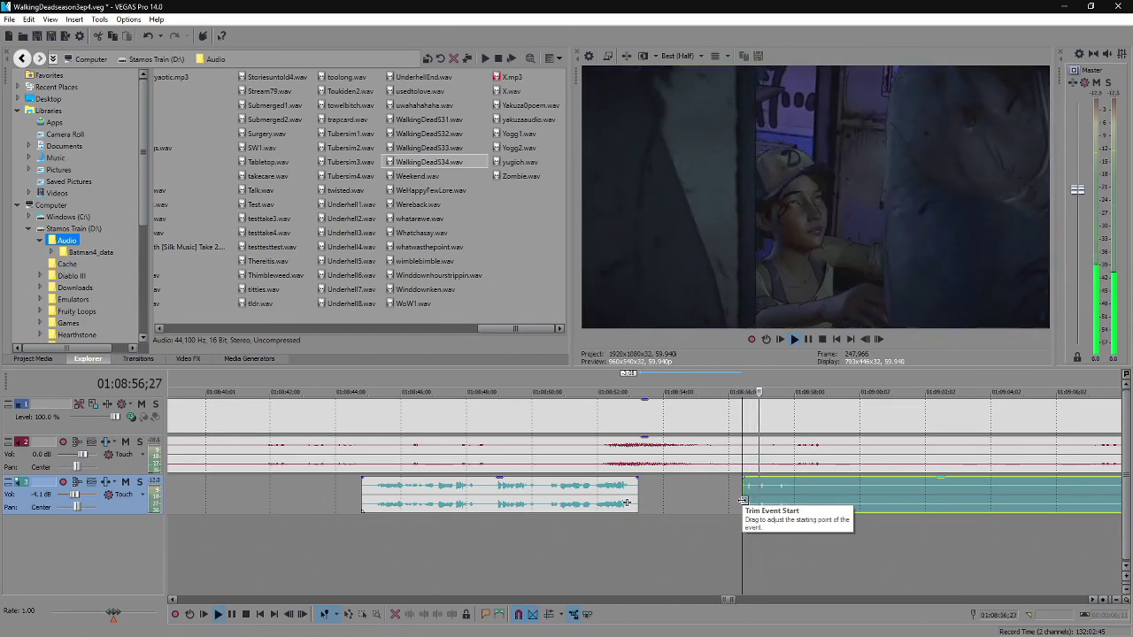
{"action": "key", "text": "Return"}
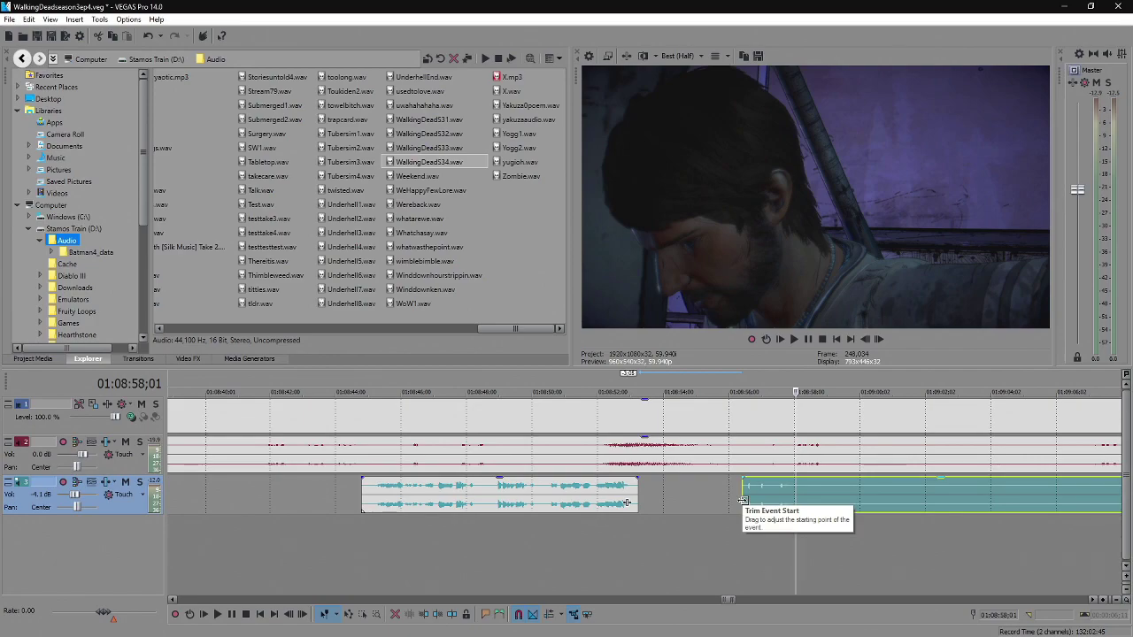
{"action": "left_click", "coordinate": [801, 496]}
{"action": "key", "text": "s"}
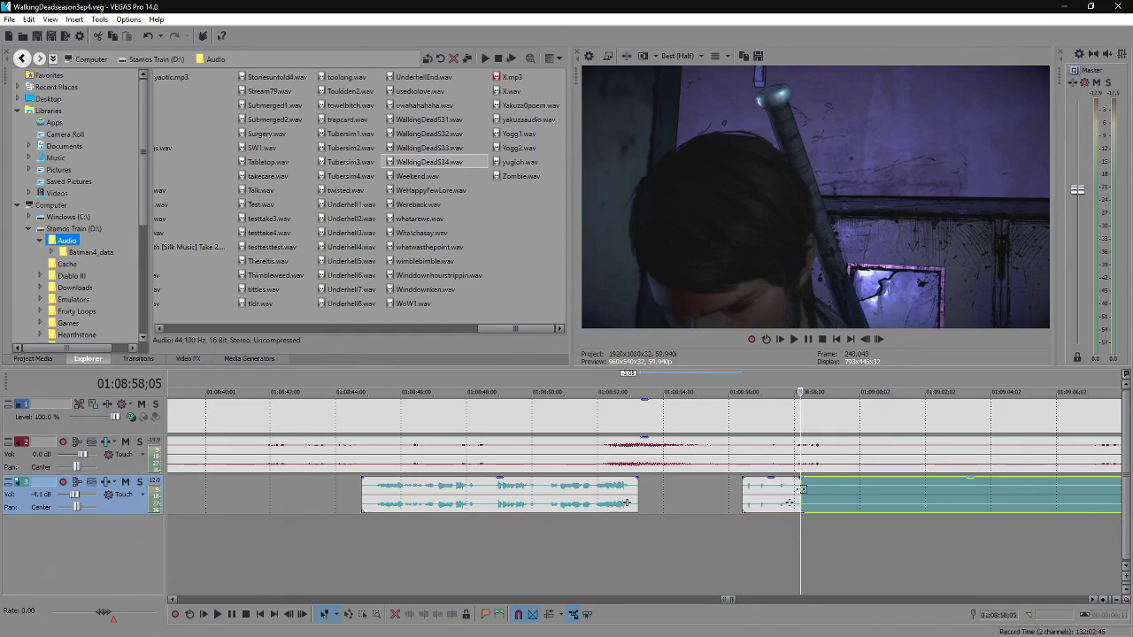
Play the gameplay after the split and trim the start of the remaining commentary clip to about 01:09:27;07.
{"action": "key", "text": "space"}
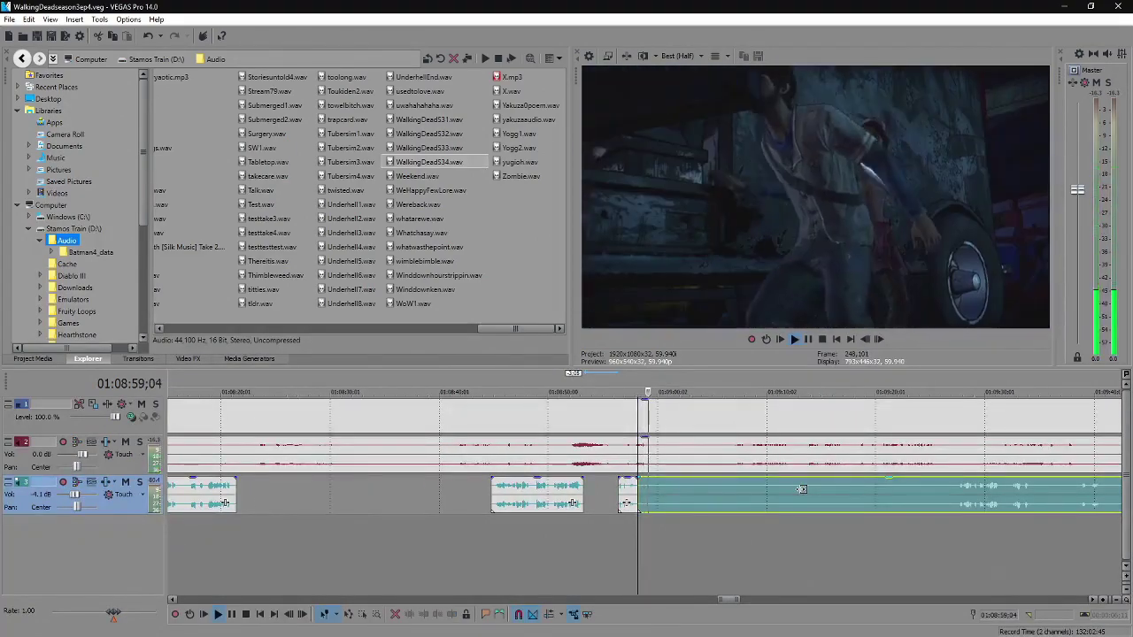
{"action": "scroll", "coordinate": [799, 496], "scroll_direction": "down", "scroll_amount": 3}
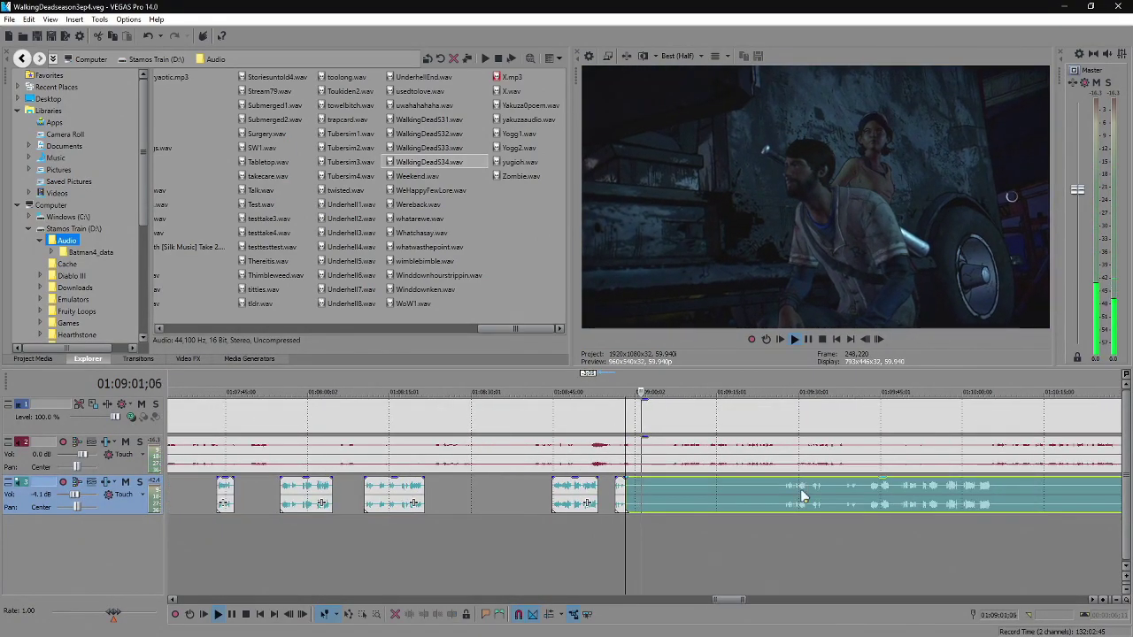
{"action": "scroll", "coordinate": [794, 514], "scroll_direction": "up", "scroll_amount": 3}
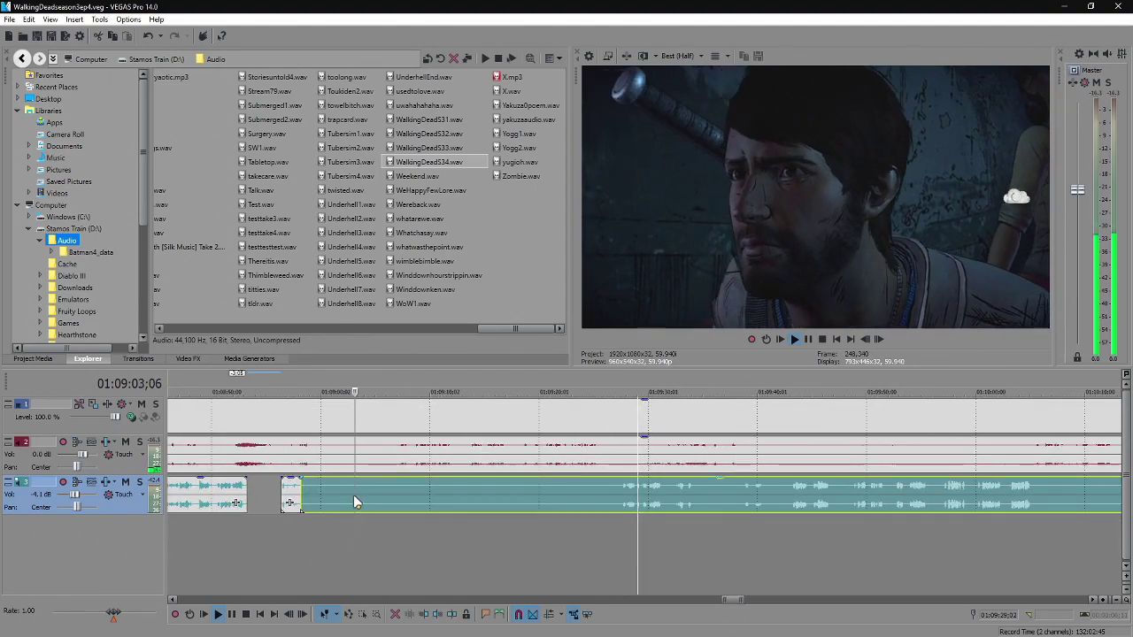
{"action": "key", "text": "Return"}
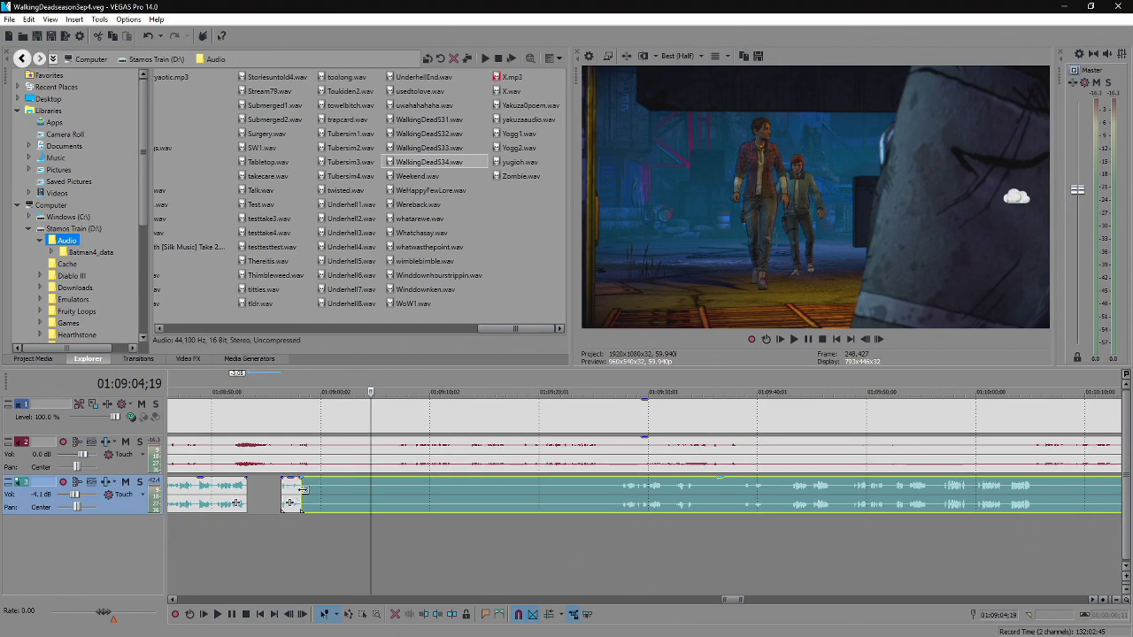
{"action": "left_click_drag", "start_coordinate": [303, 489], "coordinate": [616, 496]}
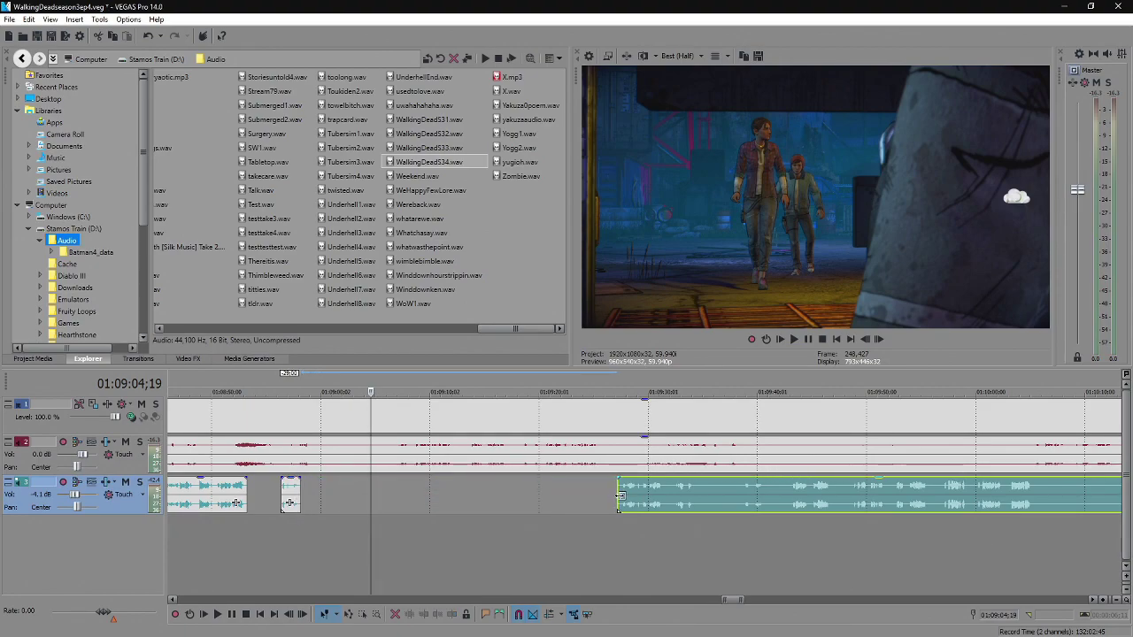
Play the group of speeches from 01:09:27;07 and split the commentary clip after the last one at 01:10:06;06.
{"action": "left_click", "coordinate": [620, 497]}
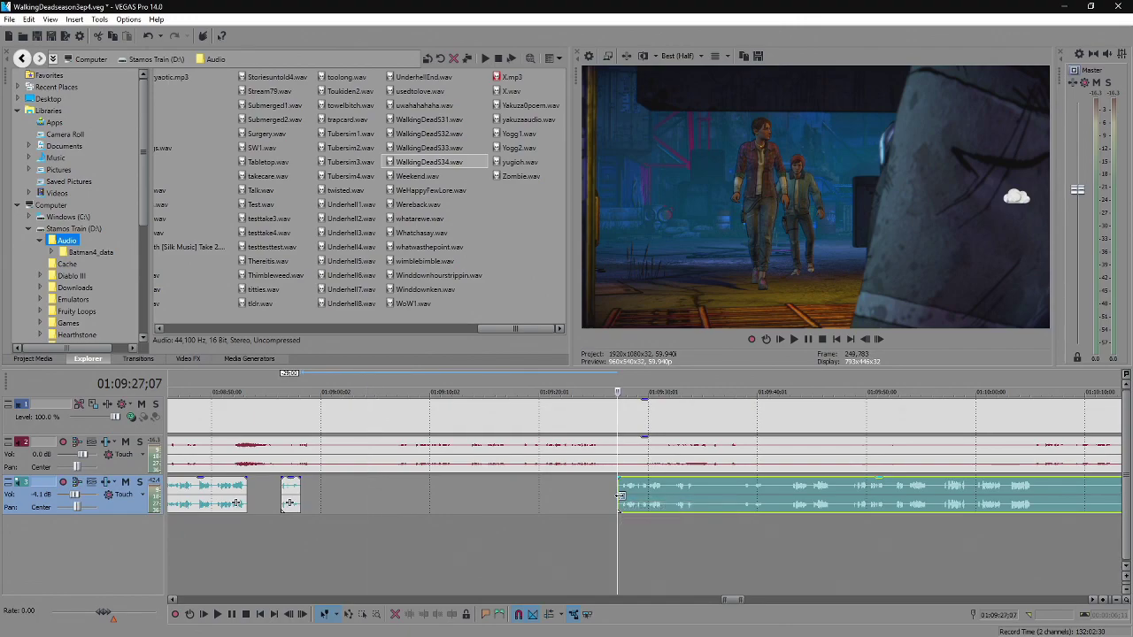
{"action": "key", "text": "space"}
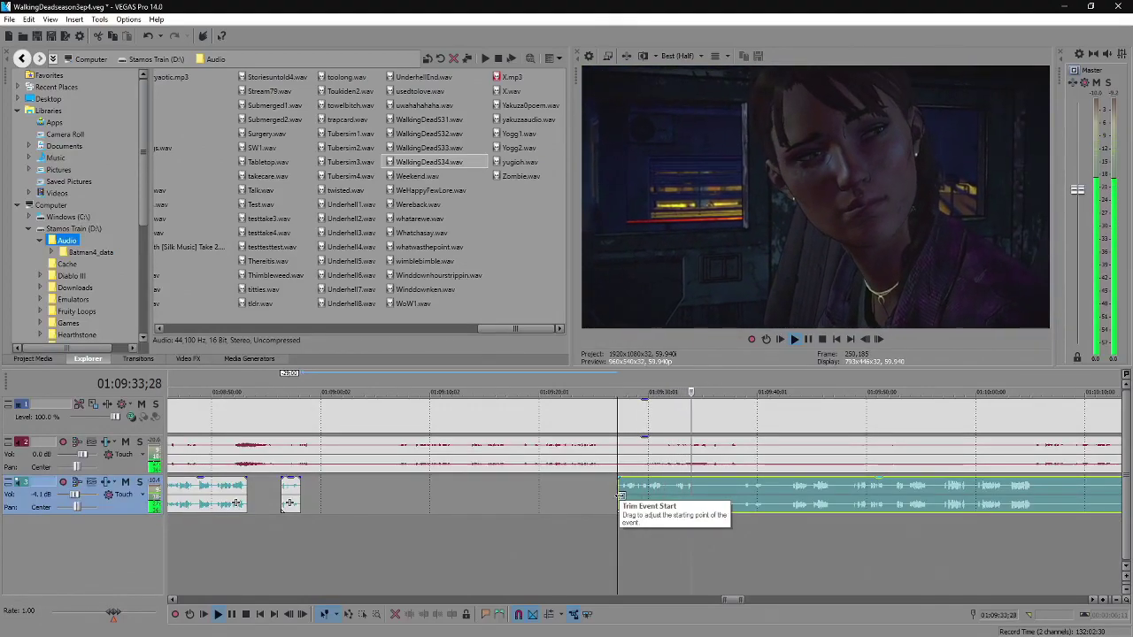
{"action": "key", "text": "Return"}
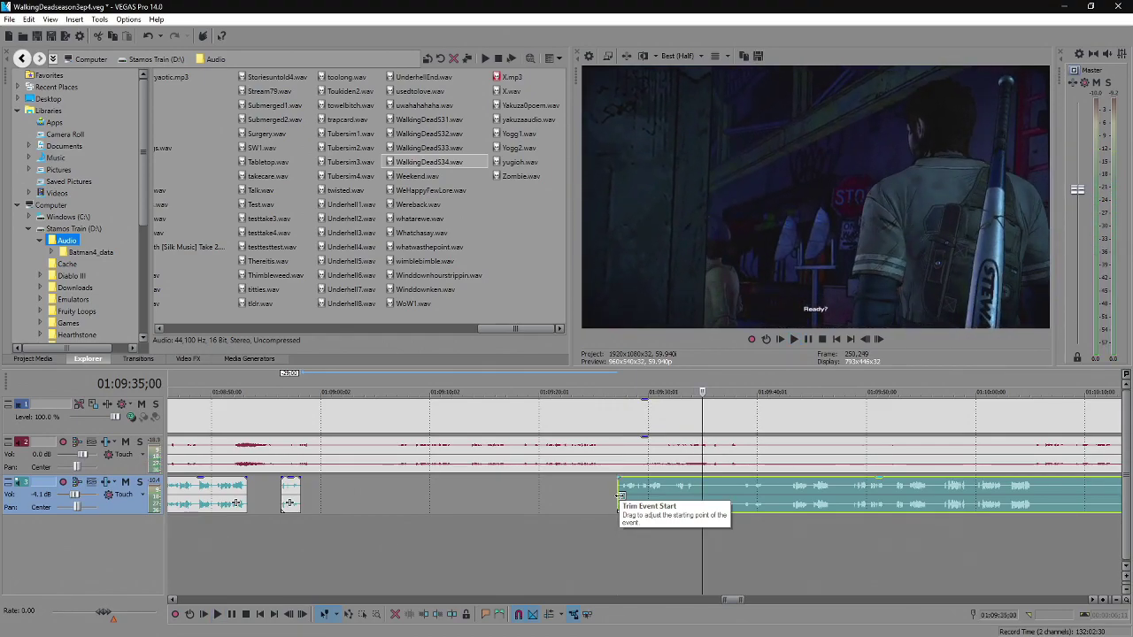
{"action": "key", "text": "Return"}
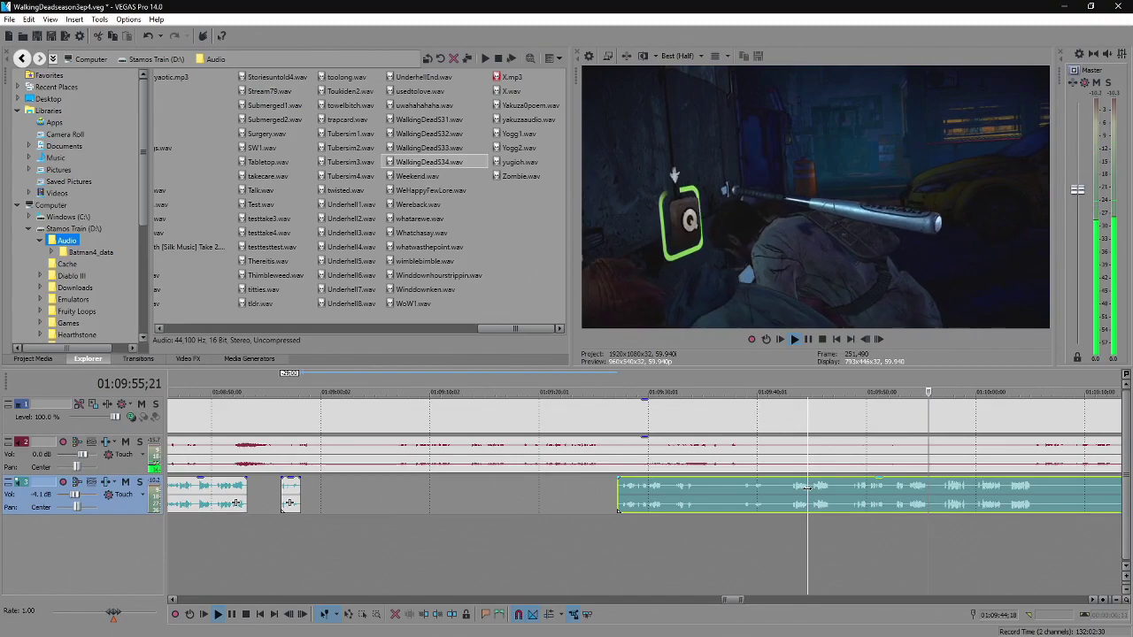
{"action": "scroll", "coordinate": [807, 487], "scroll_direction": "down", "scroll_amount": 3}
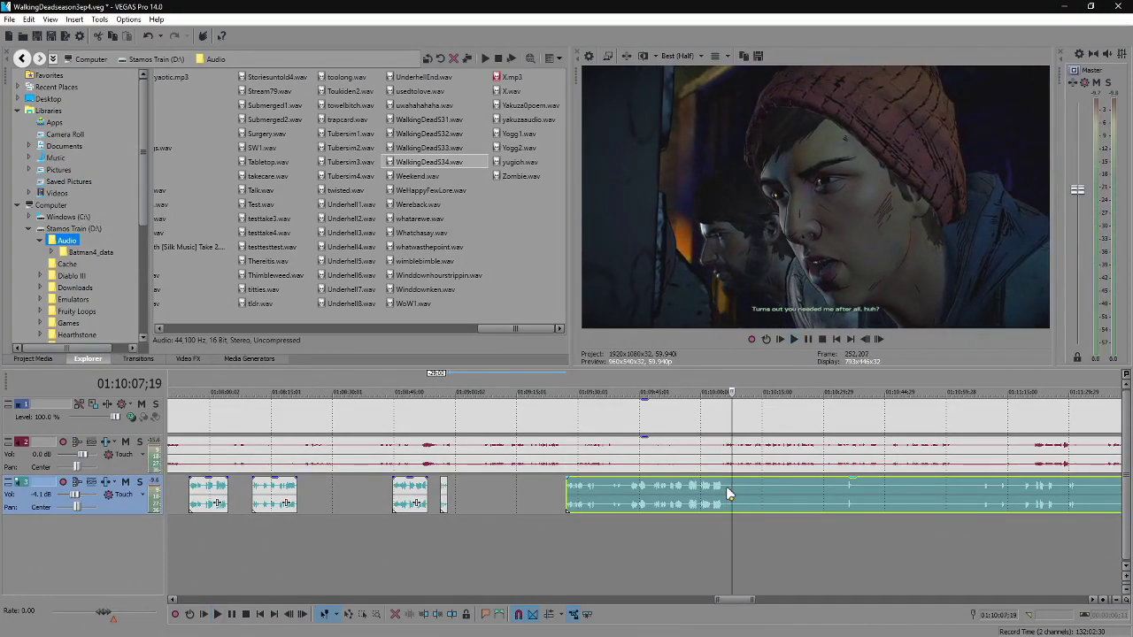
{"action": "left_click", "coordinate": [727, 492]}
{"action": "key", "text": "s"}
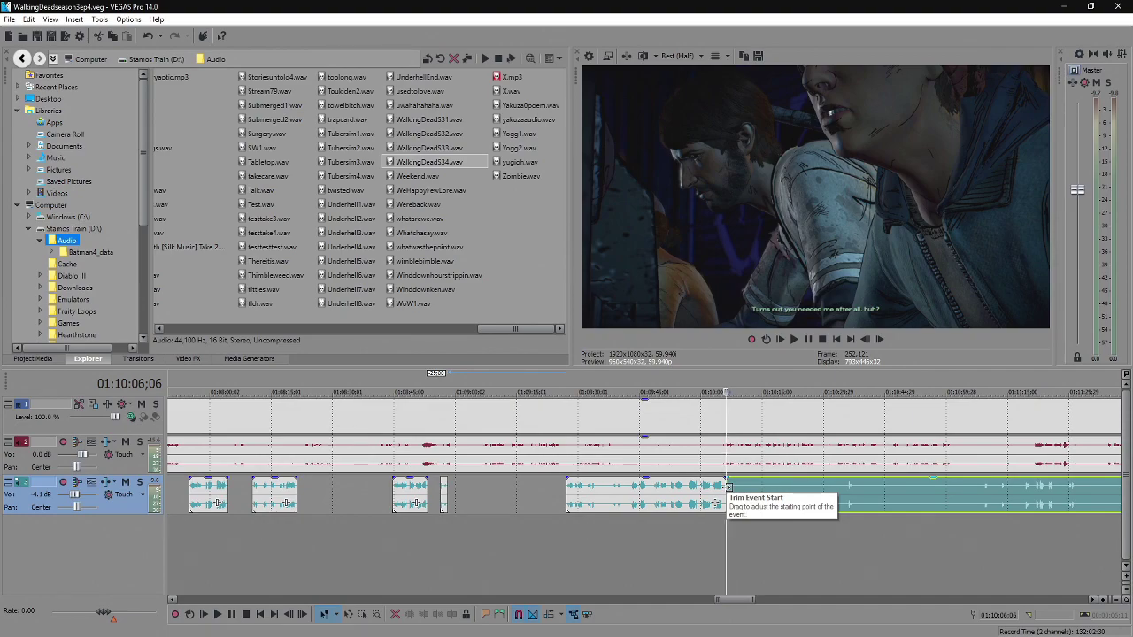
Trim the start of the remaining commentary clip to 01:10:35;21, just before its next short sound.
{"action": "scroll", "coordinate": [725, 486], "scroll_direction": "down", "scroll_amount": 2}
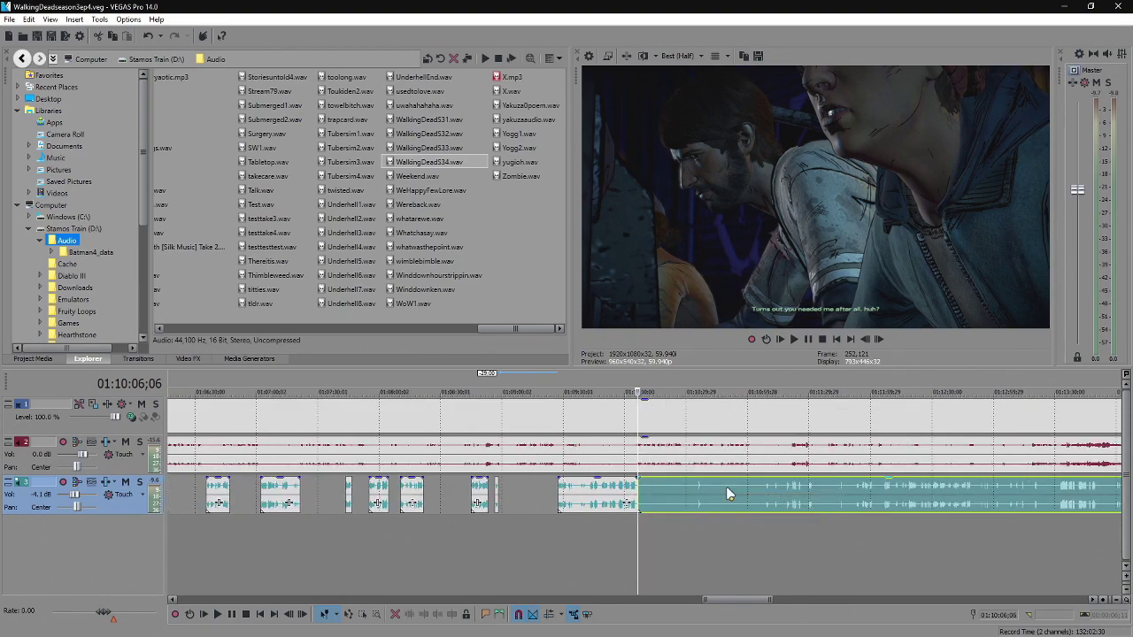
{"action": "left_click", "coordinate": [680, 490]}
{"action": "scroll", "coordinate": [680, 490], "scroll_direction": "up", "scroll_amount": 3}
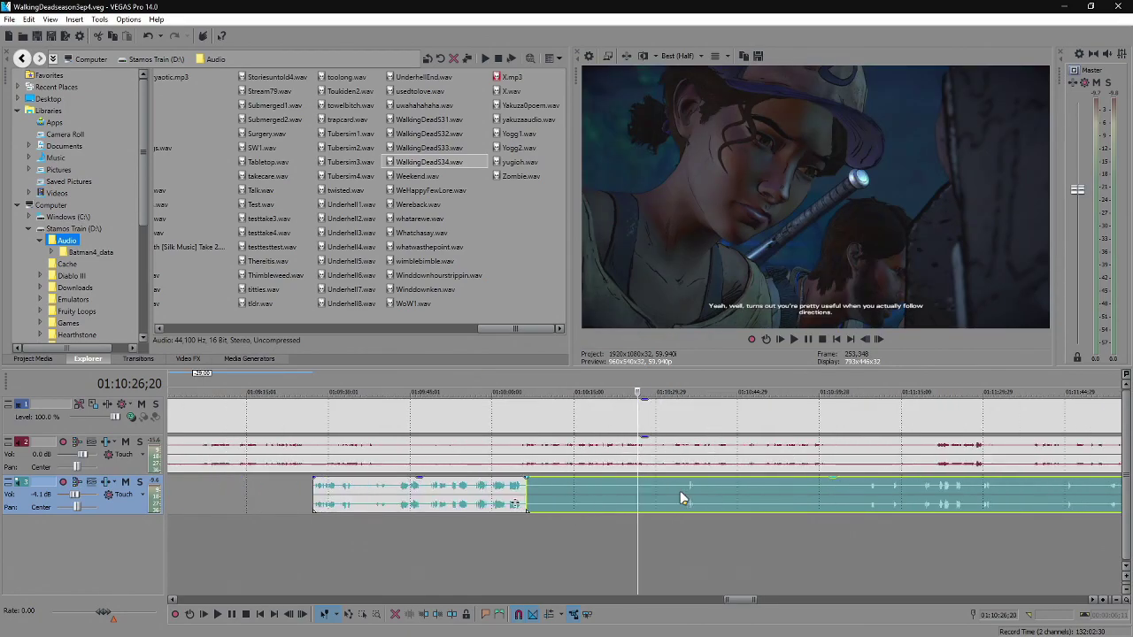
{"action": "left_click_drag", "start_coordinate": [530, 500], "coordinate": [684, 502]}
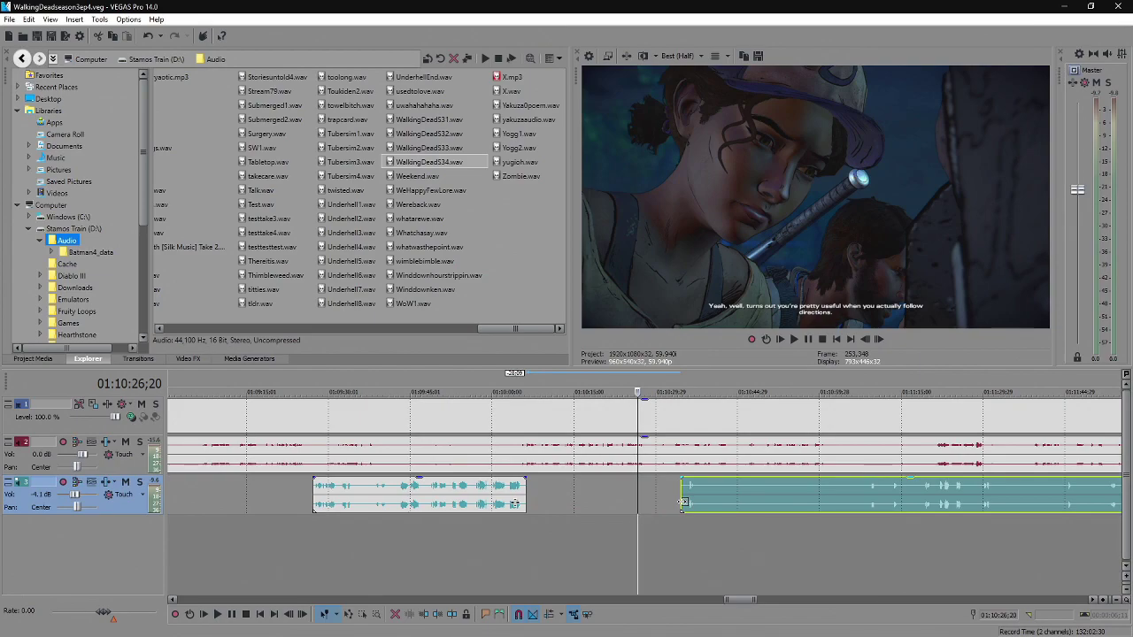
{"action": "left_click_drag", "start_coordinate": [684, 502], "coordinate": [685, 502]}
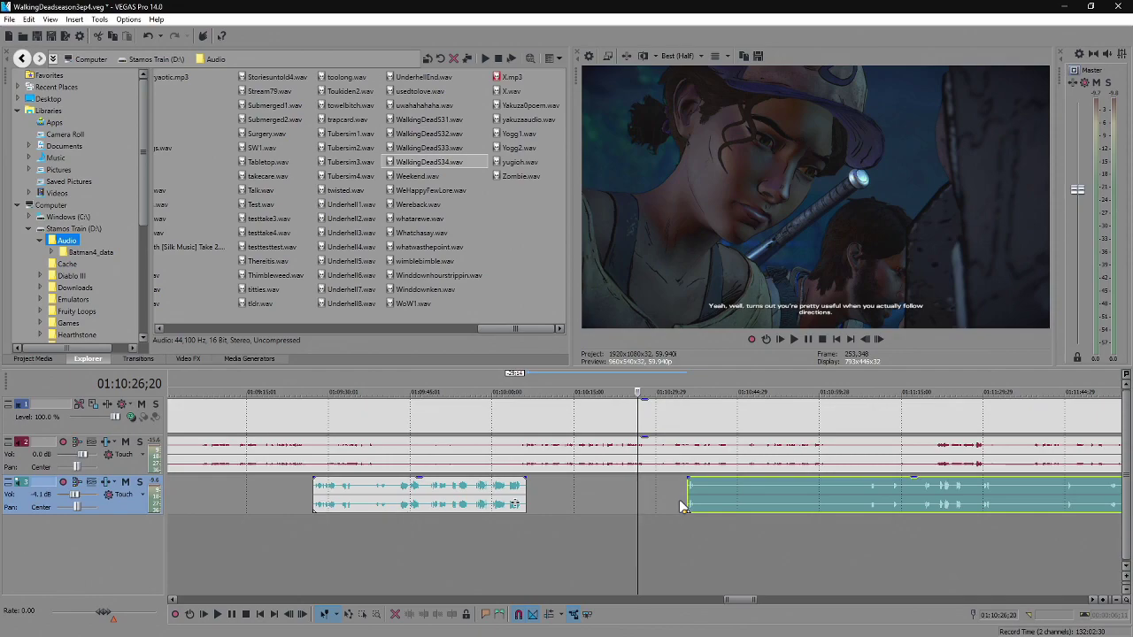
Play the short commentary sound from 01:10:35;21 and replay it from 01:10:36;07 against the gameplay dialogue.
{"action": "left_click", "coordinate": [688, 487]}
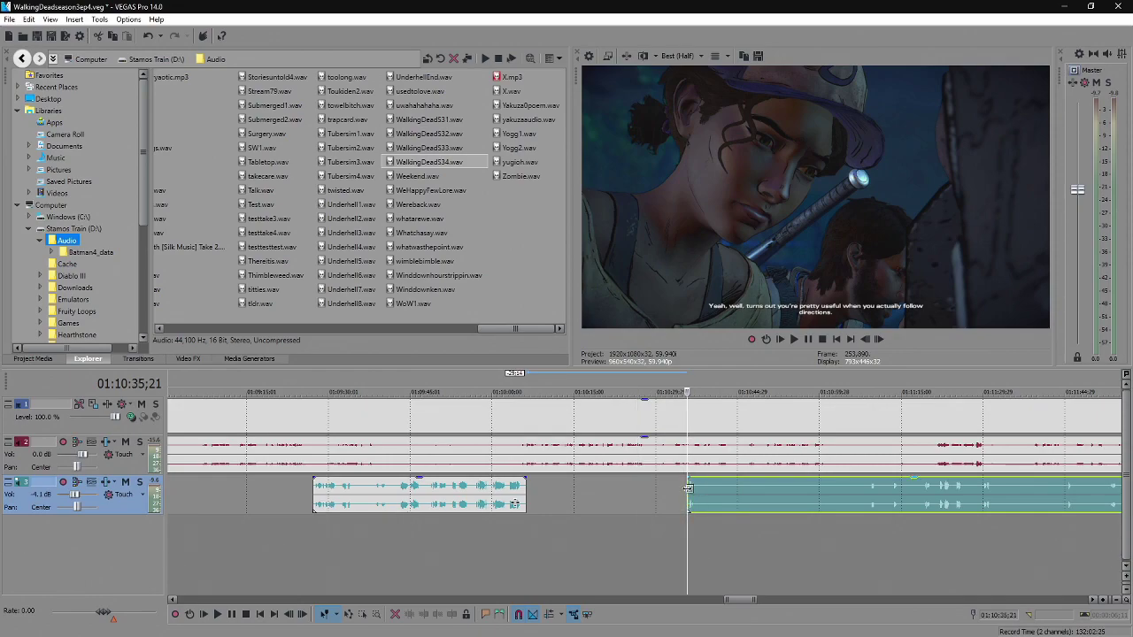
{"action": "key", "text": "space"}
{"action": "key", "text": "space"}
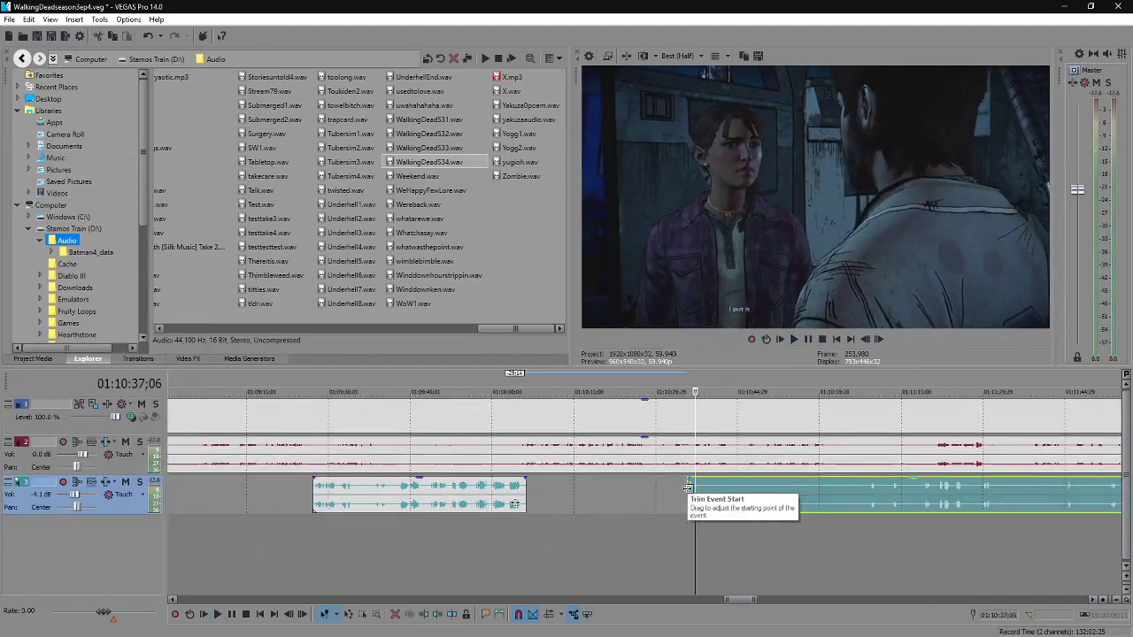
{"action": "scroll", "coordinate": [687, 488], "scroll_direction": "up", "scroll_amount": 3}
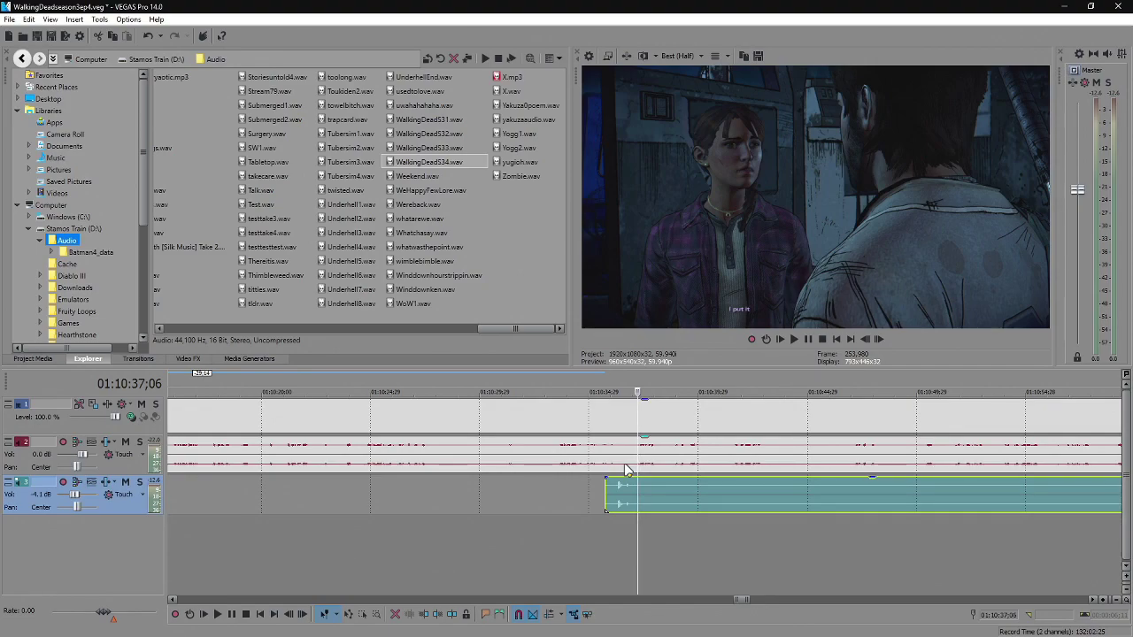
{"action": "scroll", "coordinate": [642, 524], "scroll_direction": "up", "scroll_amount": 3}
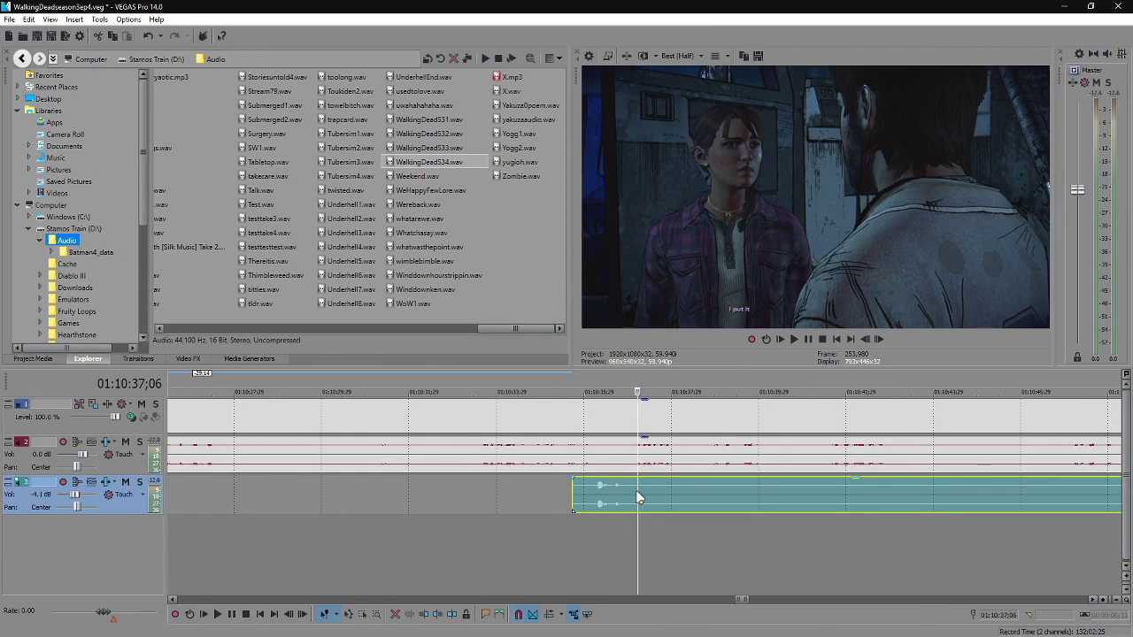
{"action": "left_click", "coordinate": [595, 485]}
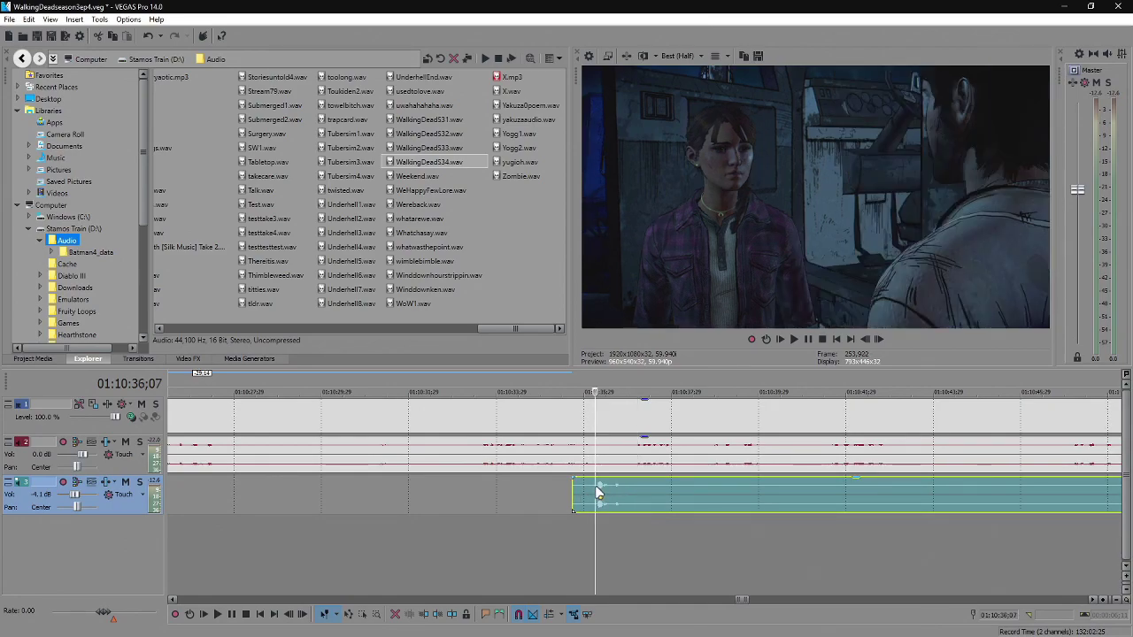
{"action": "key", "text": "space"}
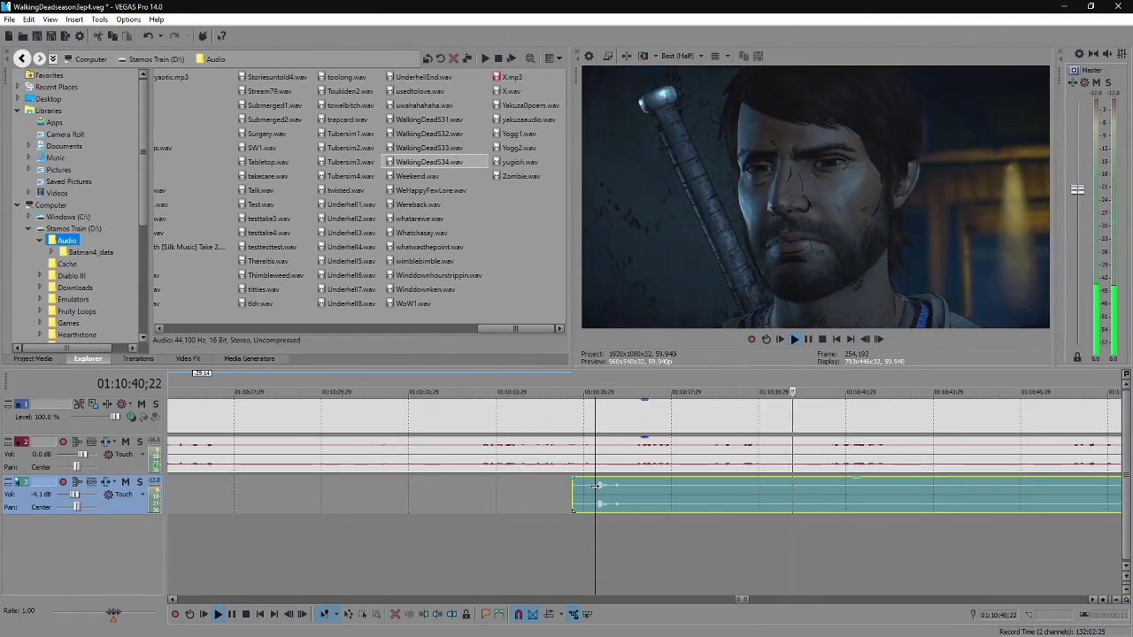
{"action": "key", "text": "Return"}
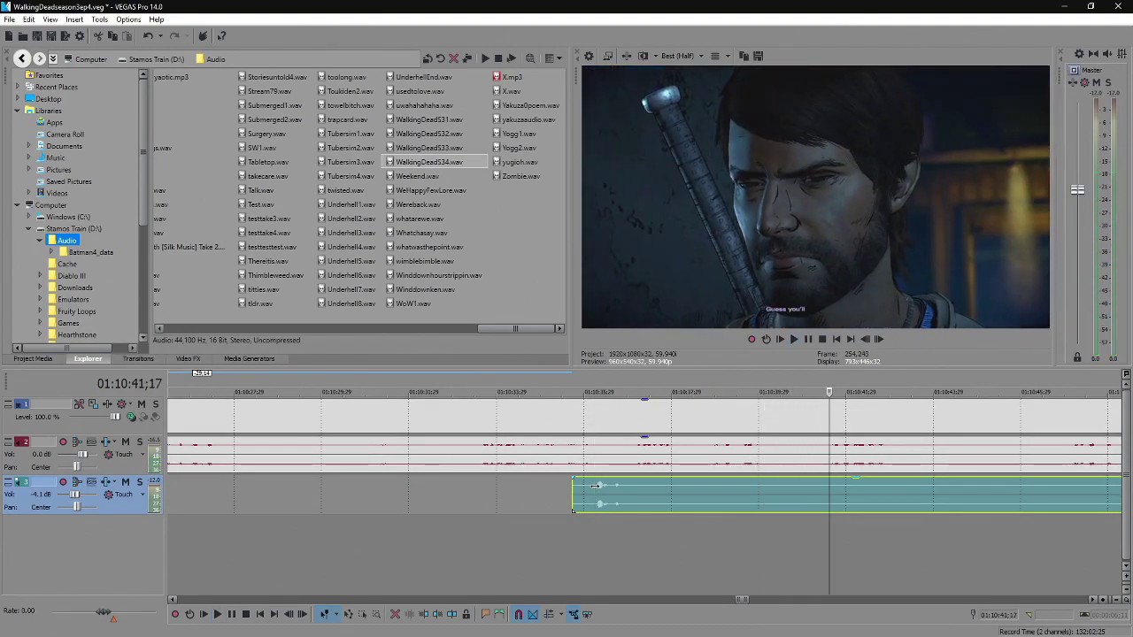
Split the commentary clip after the short sound at 01:10:37;19 and trim the remaining clip's start to 01:11:08;28.
{"action": "left_click", "coordinate": [657, 502]}
{"action": "scroll", "coordinate": [687, 484], "scroll_direction": "down", "scroll_amount": 3}
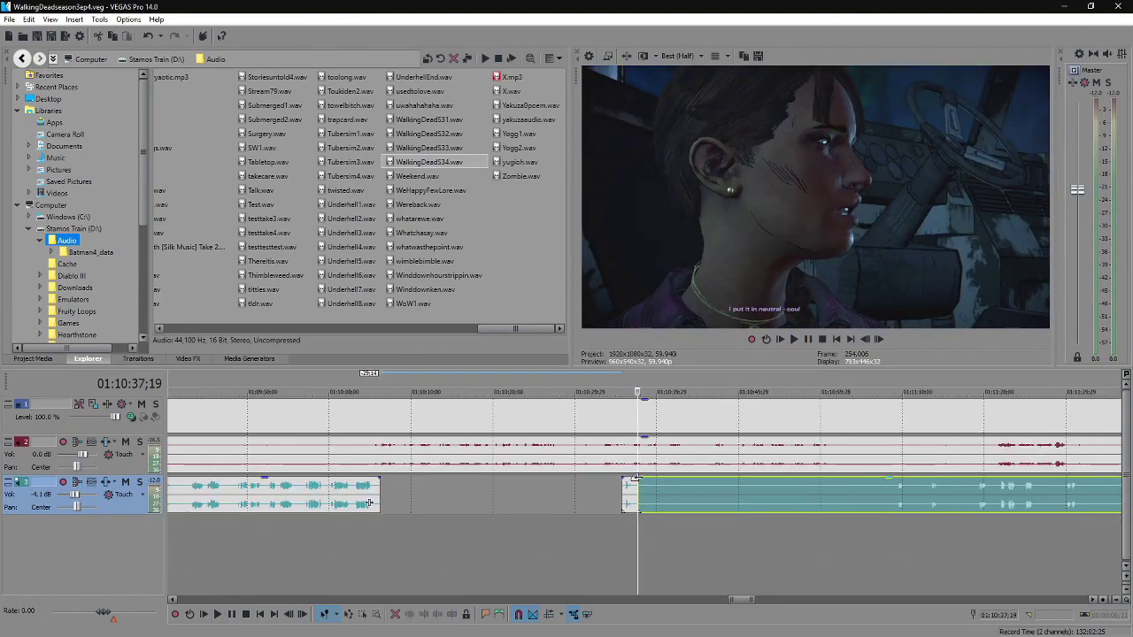
{"action": "left_click_drag", "start_coordinate": [635, 487], "coordinate": [895, 516]}
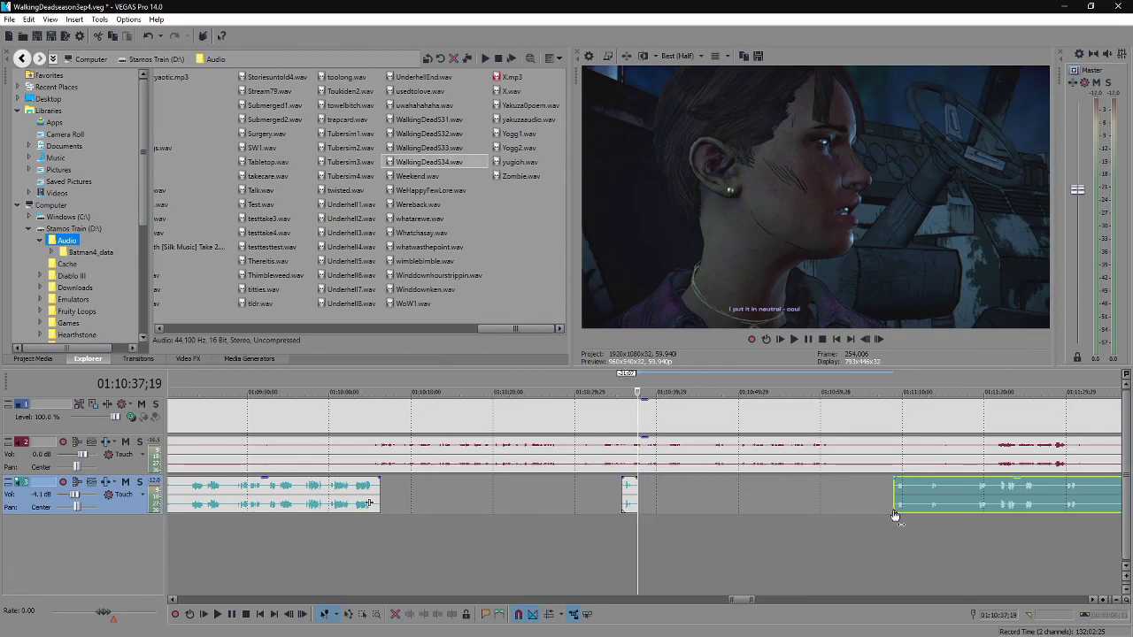
{"action": "left_click", "coordinate": [895, 516]}
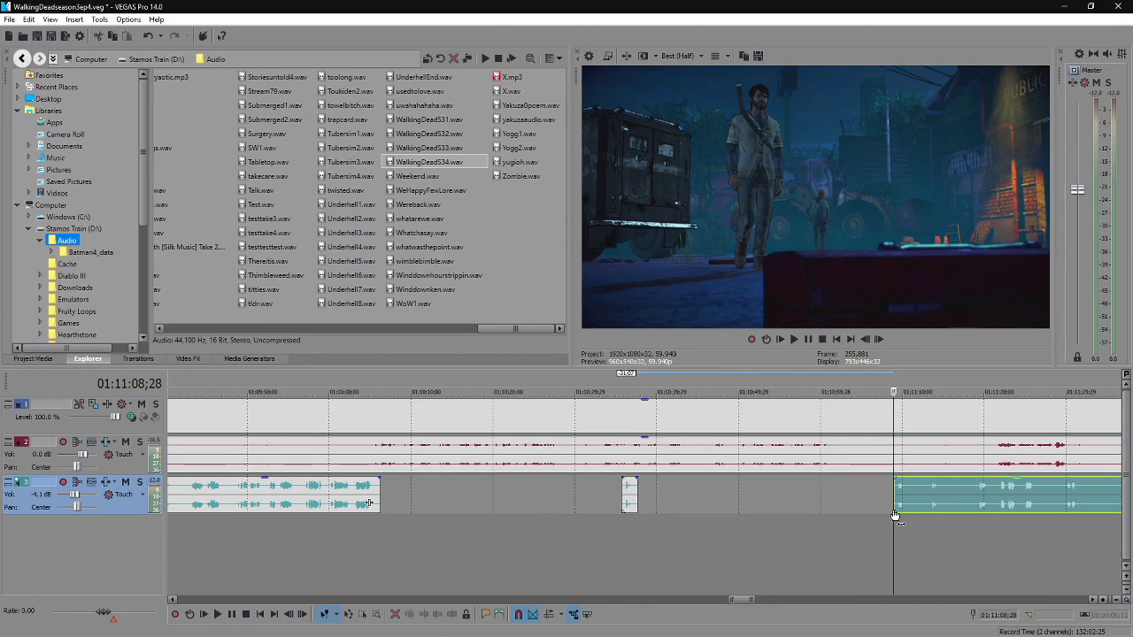
Play the first commentary sound of the new clip from 01:11:08;28 against the toolbox scene and inspect the waveform that follows.
{"action": "key", "text": "space"}
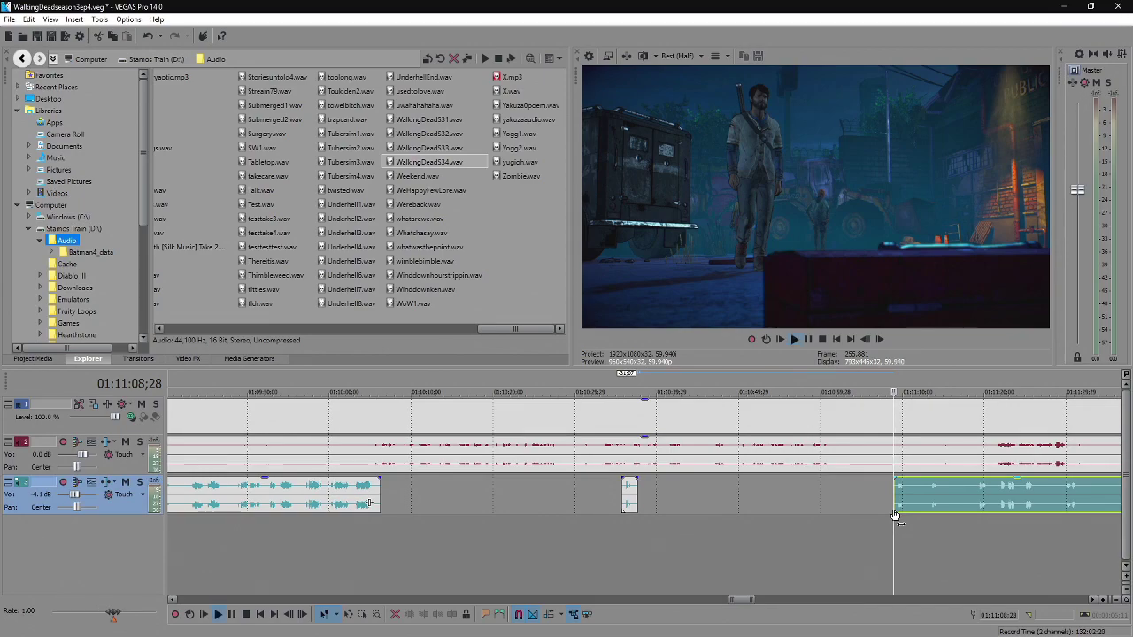
{"action": "key", "text": "Return"}
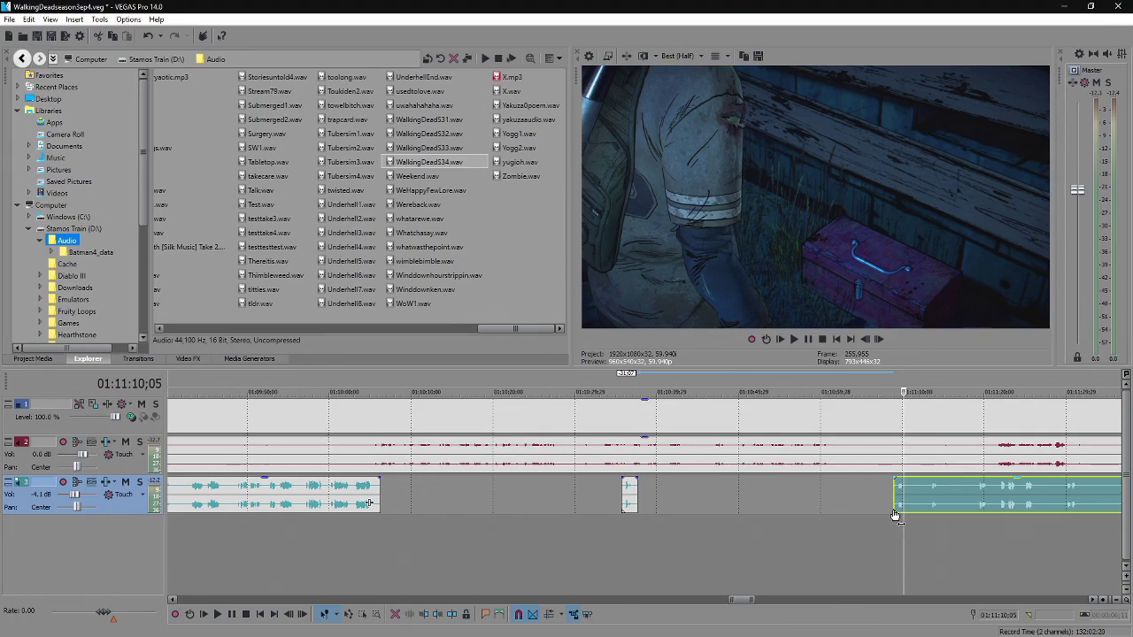
{"action": "key", "text": "space"}
{"action": "scroll", "coordinate": [896, 515], "scroll_direction": "up", "scroll_amount": 4}
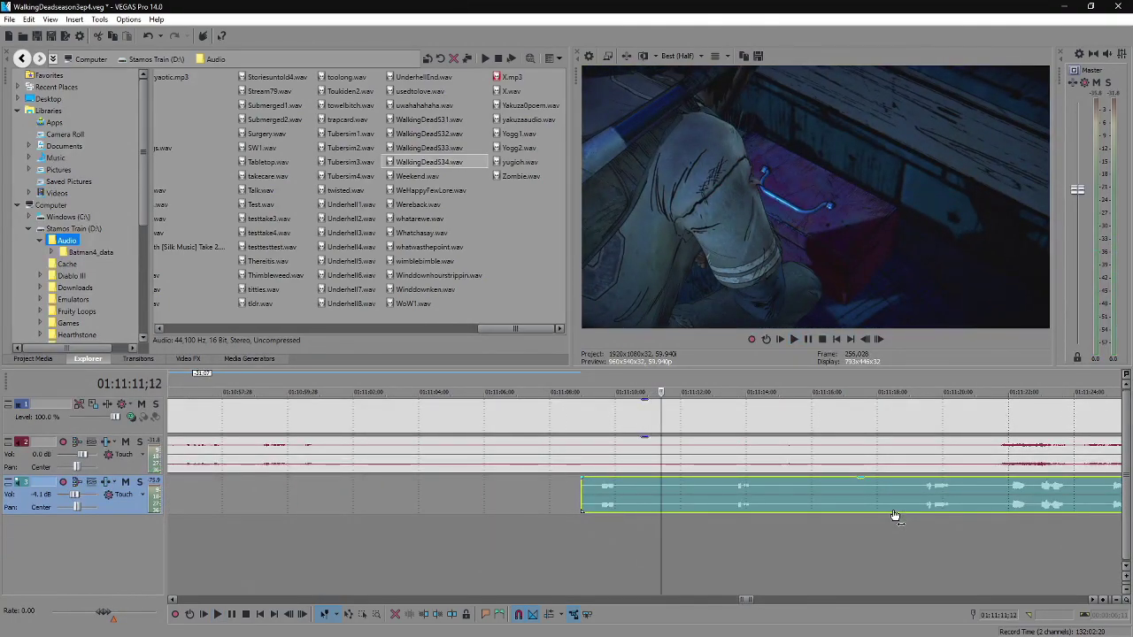
{"action": "scroll", "coordinate": [896, 515], "scroll_direction": "down", "scroll_amount": 2}
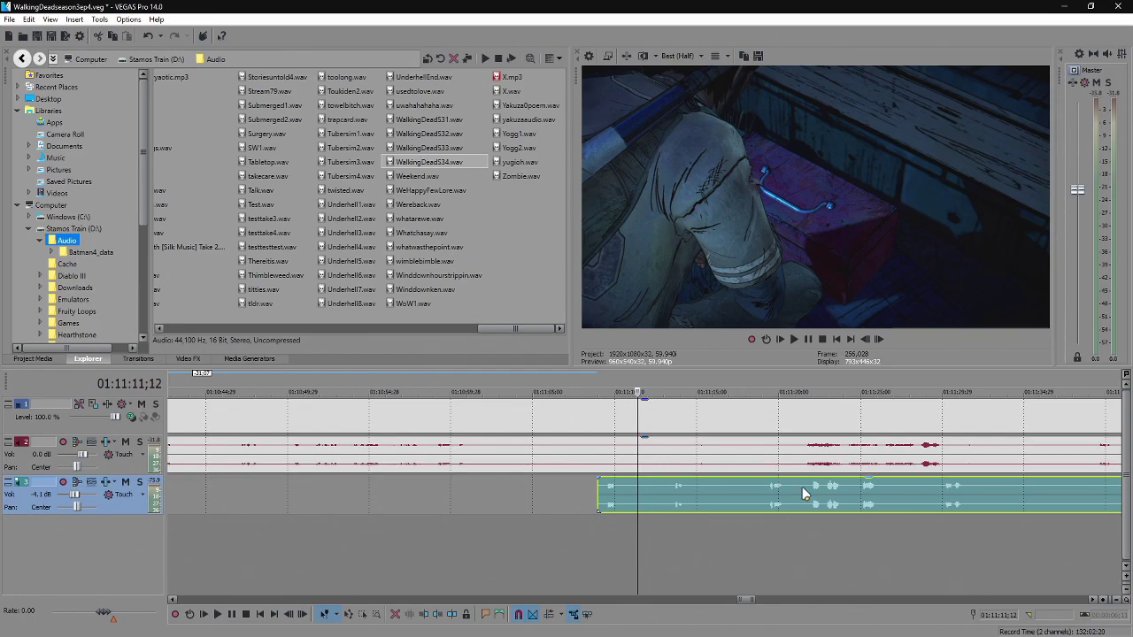
{"action": "scroll", "coordinate": [802, 489], "scroll_direction": "up", "scroll_amount": 2}
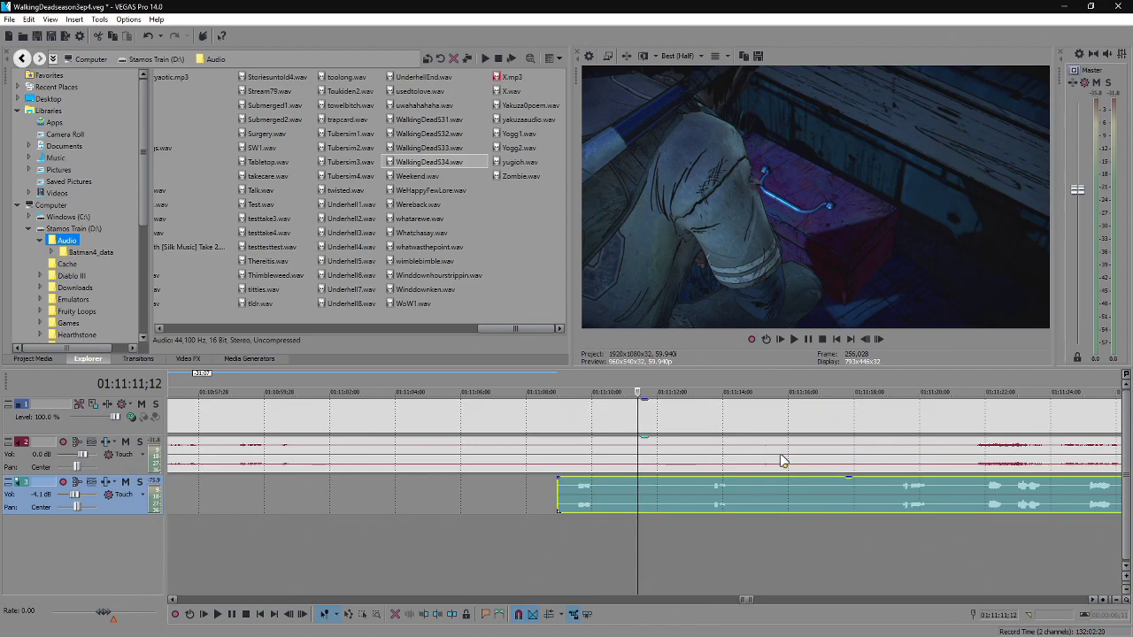
Play the toolbox scene with its commentary in short passages from 01:11:11;12 to 01:11:25;09.
{"action": "key", "text": "space"}
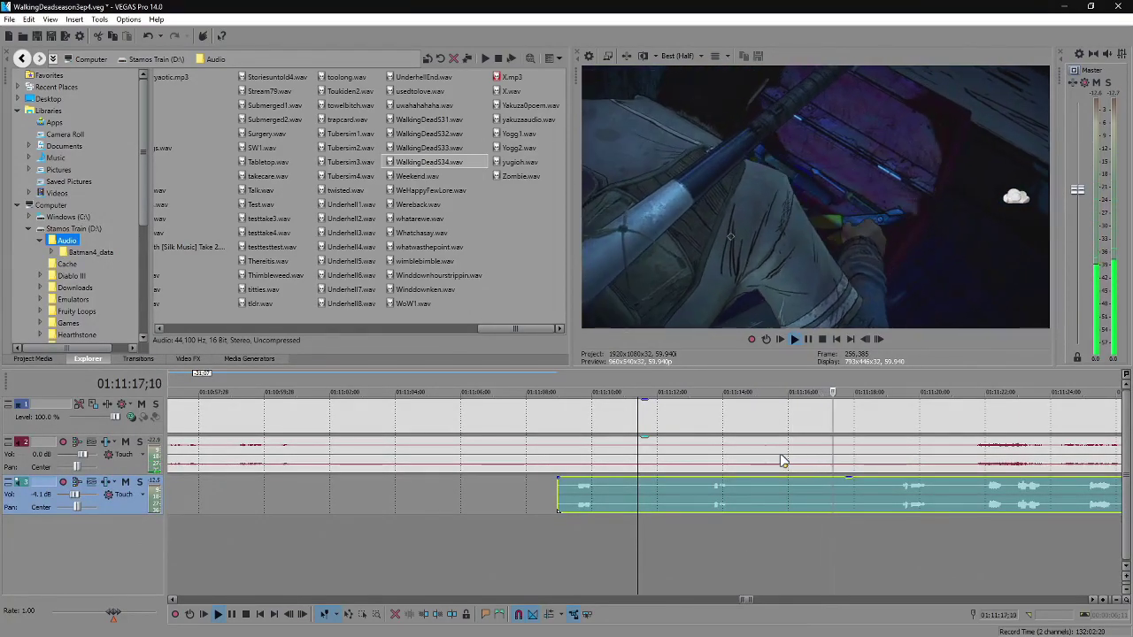
{"action": "key", "text": "Return"}
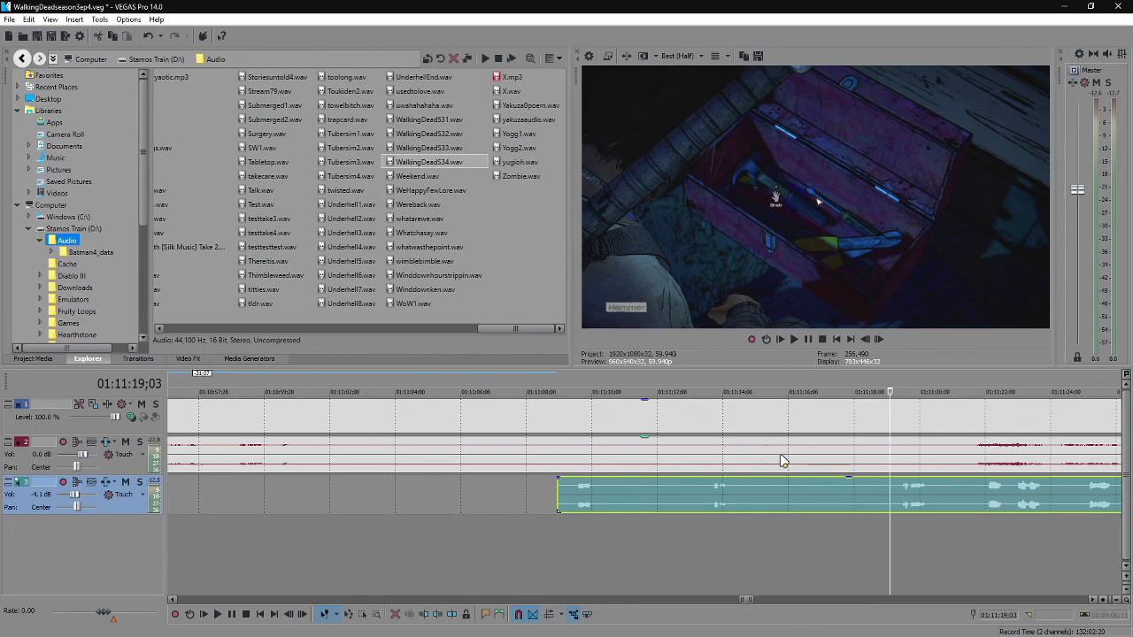
{"action": "key", "text": "space"}
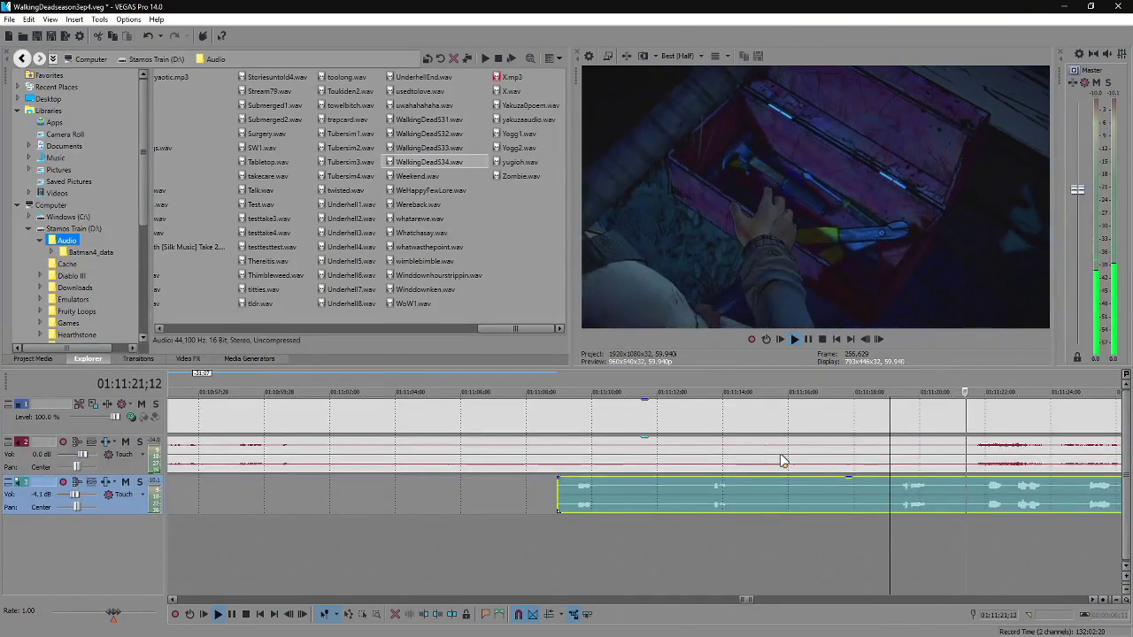
{"action": "key", "text": "space"}
{"action": "key", "text": "space"}
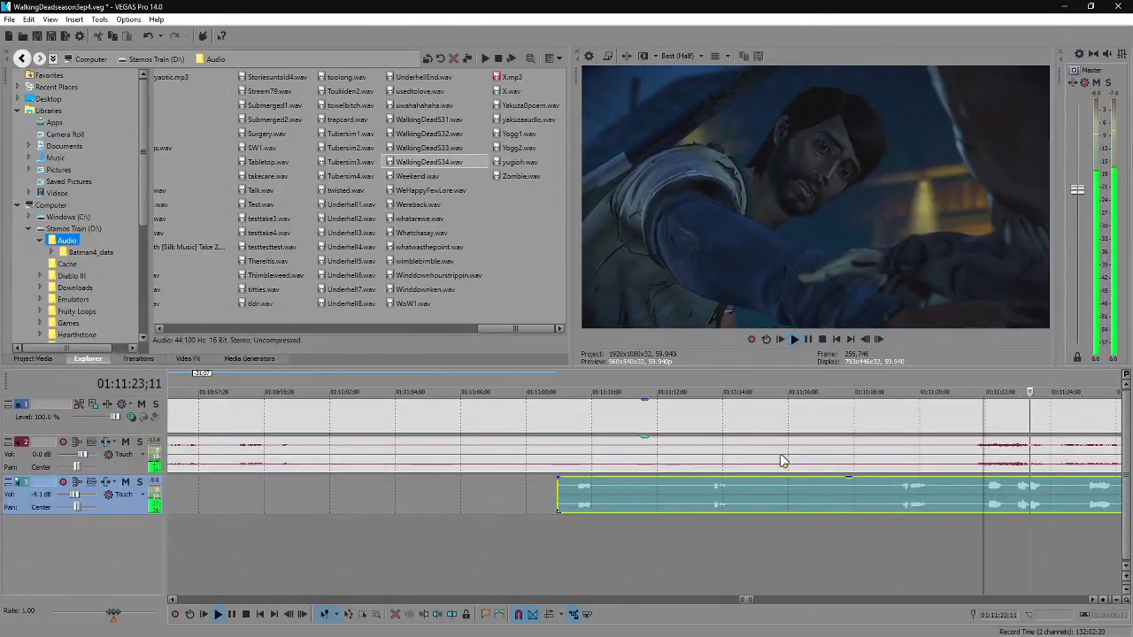
{"action": "key", "text": "space"}
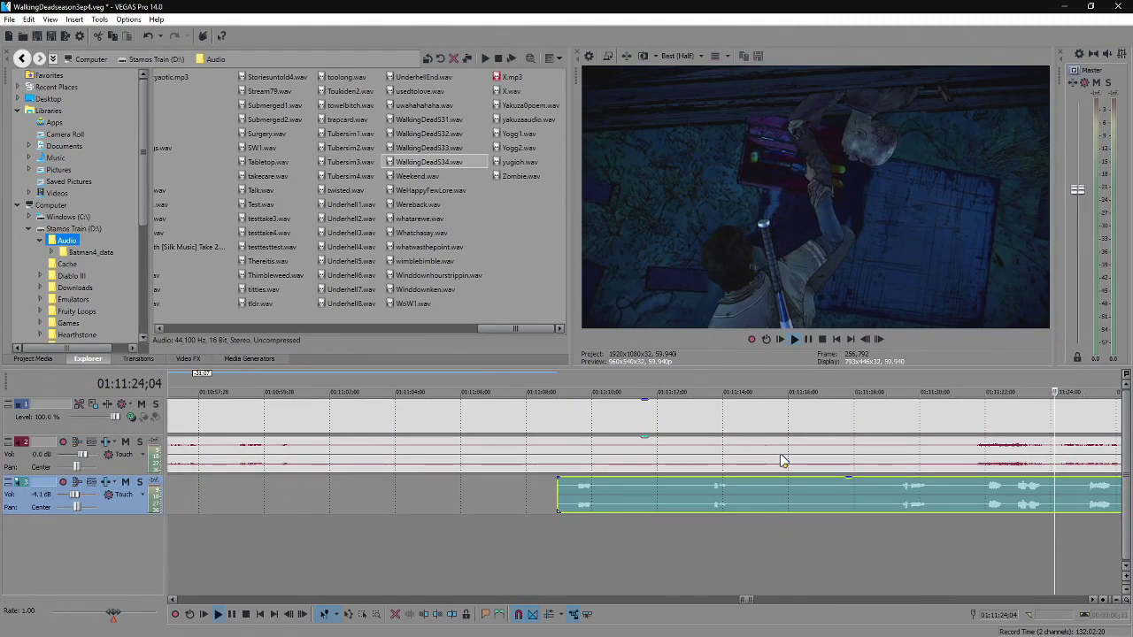
{"action": "scroll", "coordinate": [679, 495], "scroll_direction": "down", "scroll_amount": 3}
{"action": "key", "text": "space"}
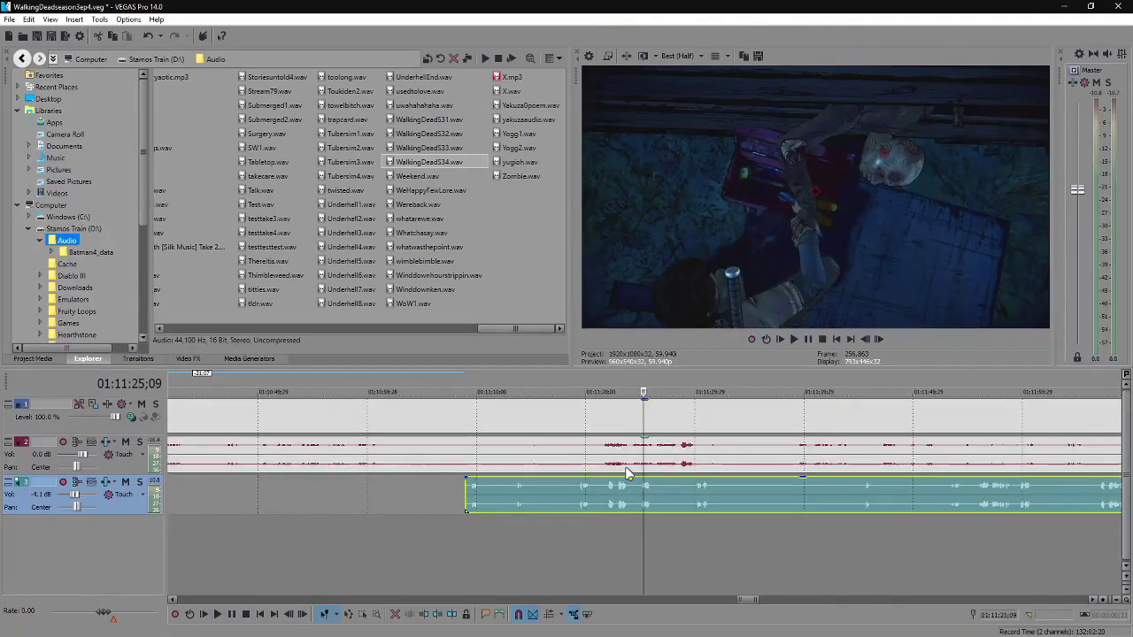
Split the commentary clip after the last toolbox speech at 01:11:31;22 and trim the remaining clip's start to 01:11:45;00.
{"action": "key", "text": "space"}
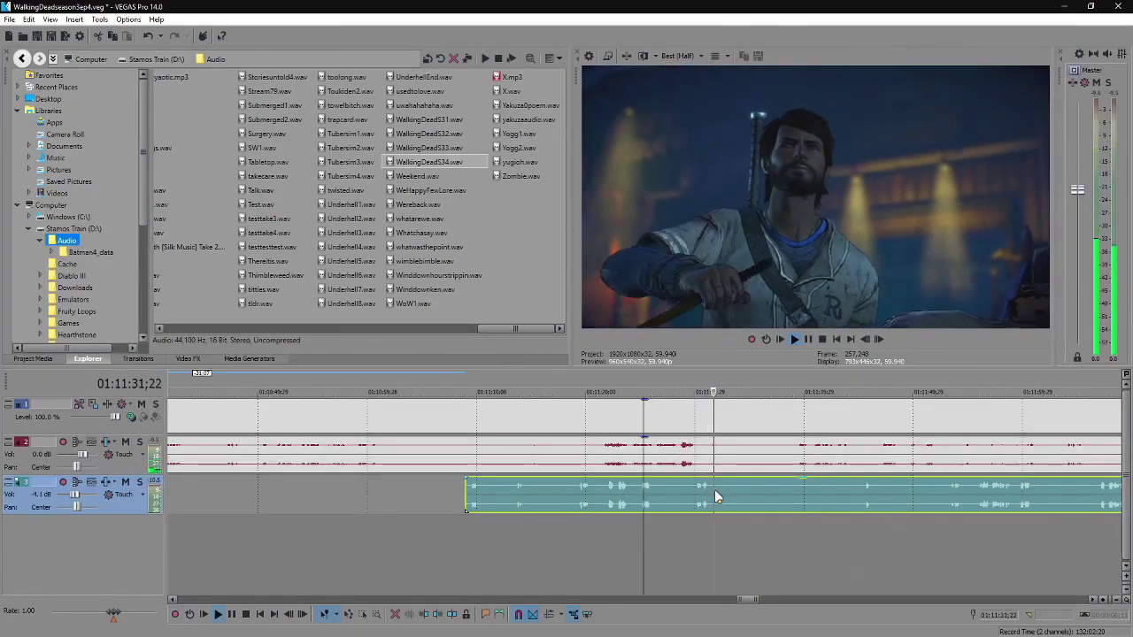
{"action": "key", "text": "s"}
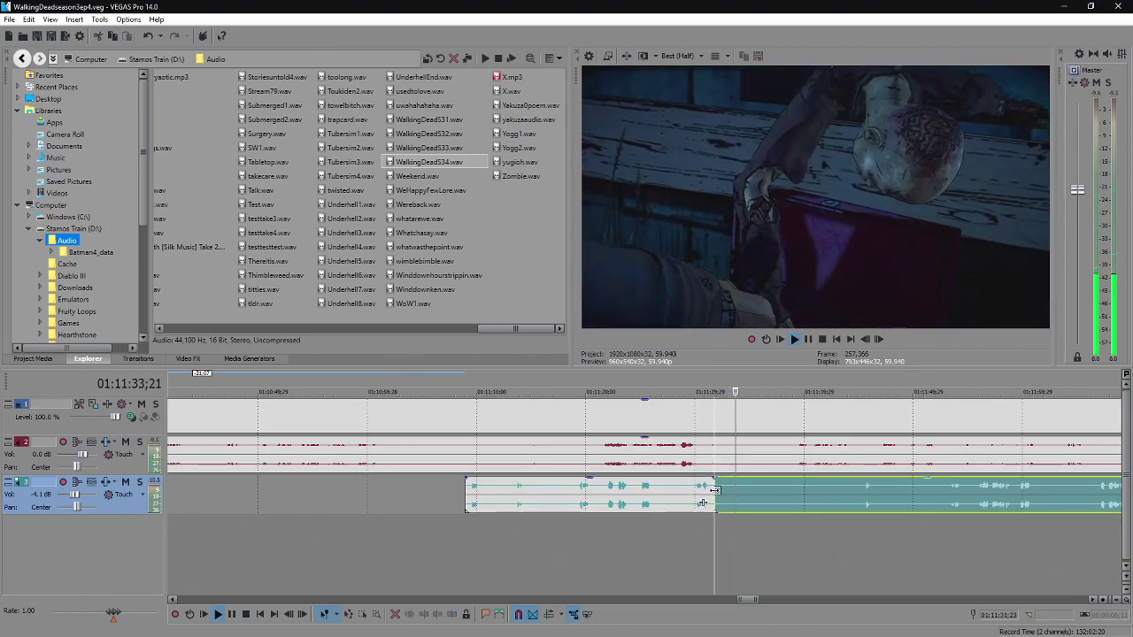
{"action": "left_click_drag", "start_coordinate": [715, 490], "coordinate": [859, 496]}
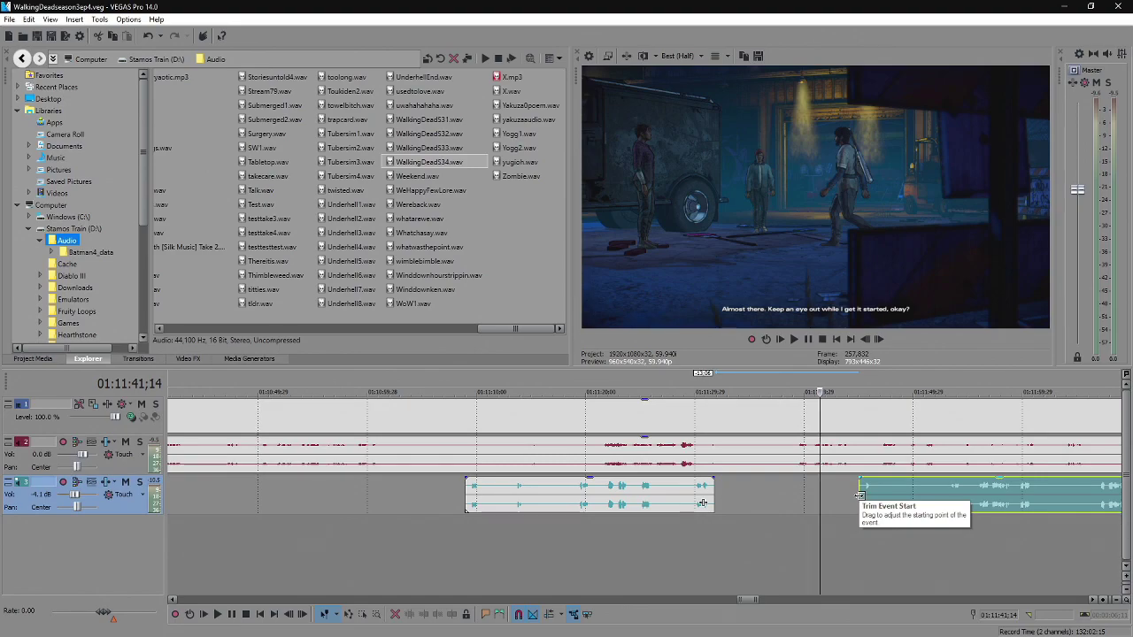
{"action": "left_click", "coordinate": [859, 496]}
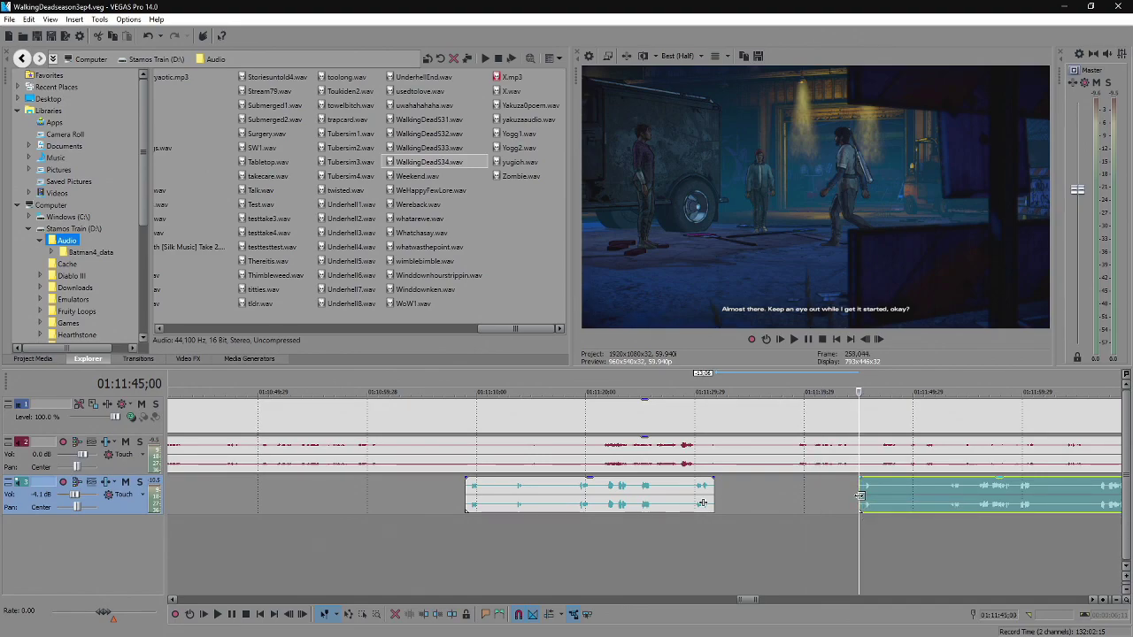
Play the short commentary sound from 01:11:45;00 and split the commentary clip after it at 01:11:46;19.
{"action": "key", "text": "space"}
{"action": "scroll", "coordinate": [858, 494], "scroll_direction": "down", "scroll_amount": 6}
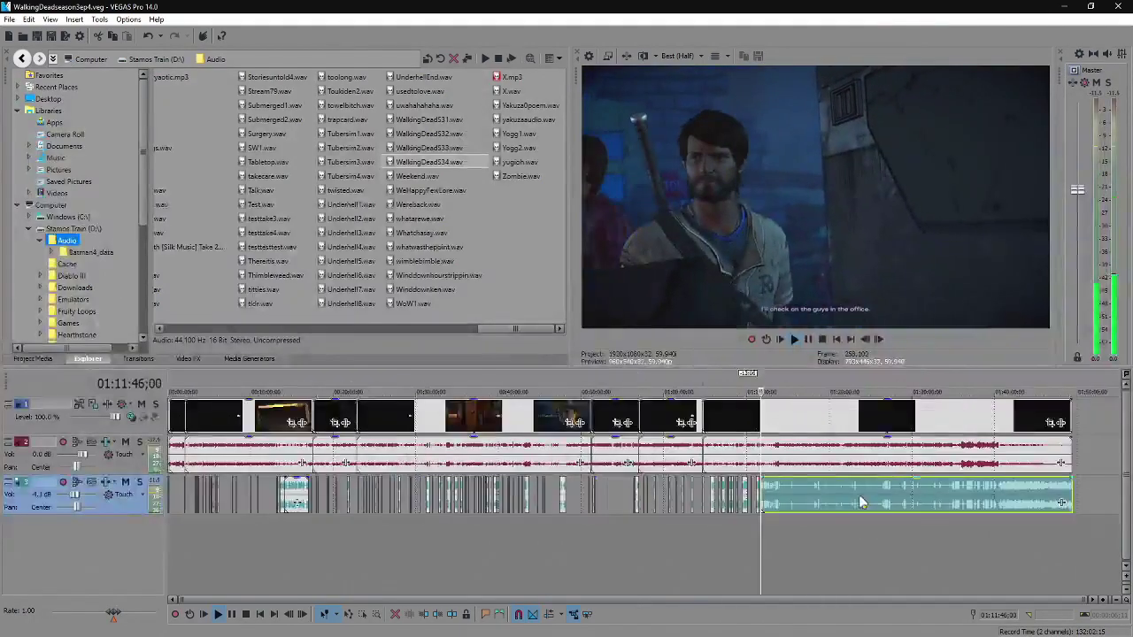
{"action": "scroll", "coordinate": [859, 502], "scroll_direction": "up", "scroll_amount": 8}
{"action": "key", "text": "space"}
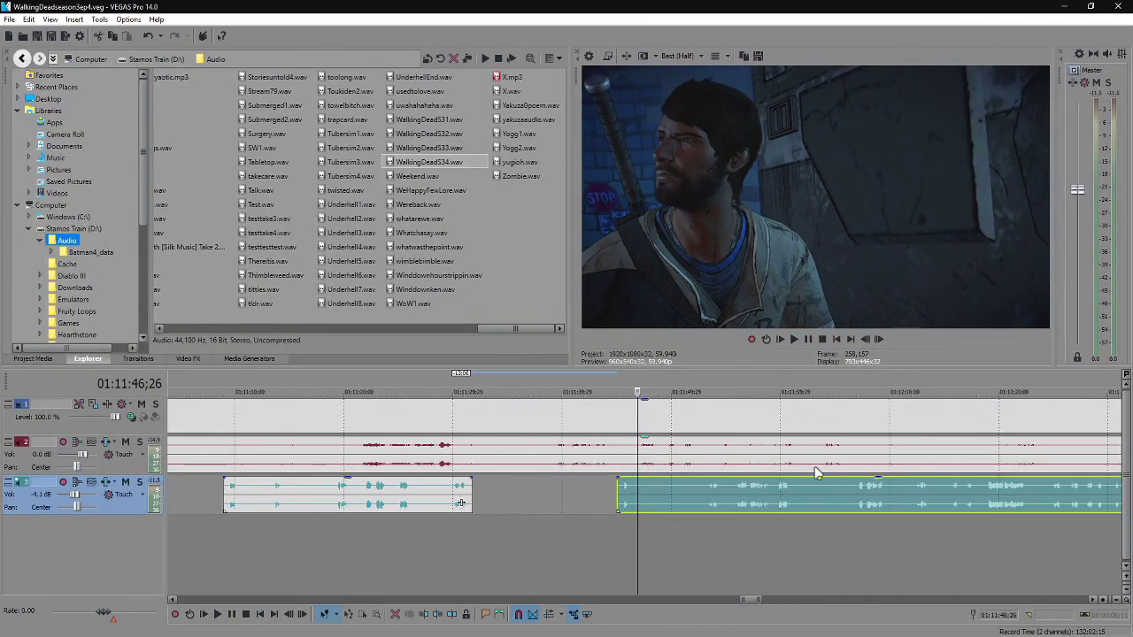
{"action": "scroll", "coordinate": [607, 489], "scroll_direction": "up", "scroll_amount": 4}
{"action": "key", "text": "space"}
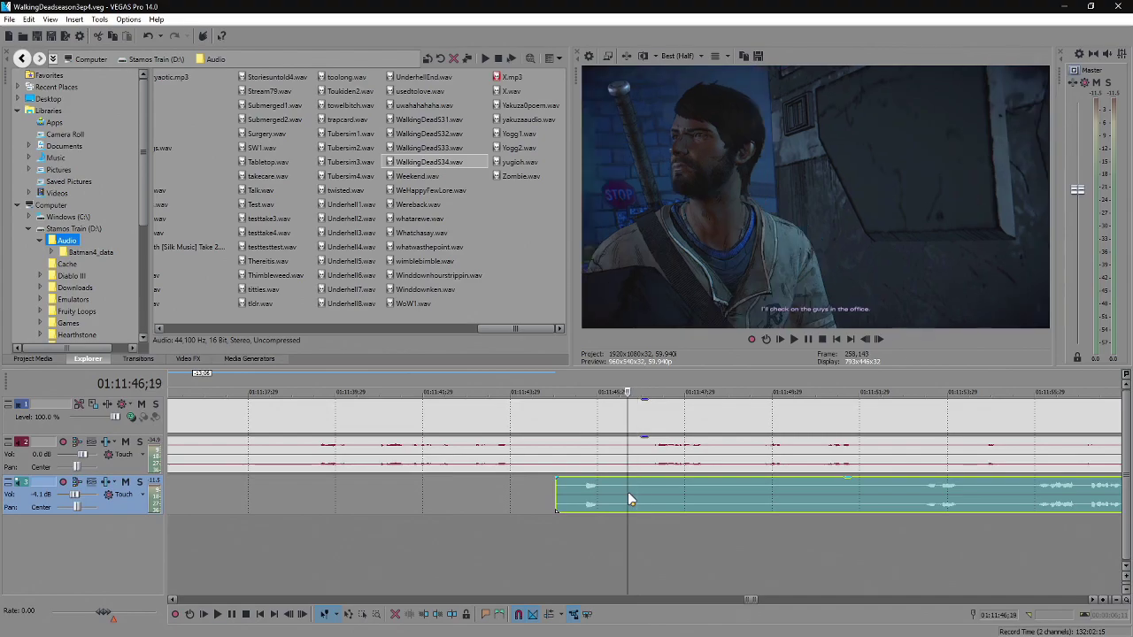
{"action": "key", "text": "s"}
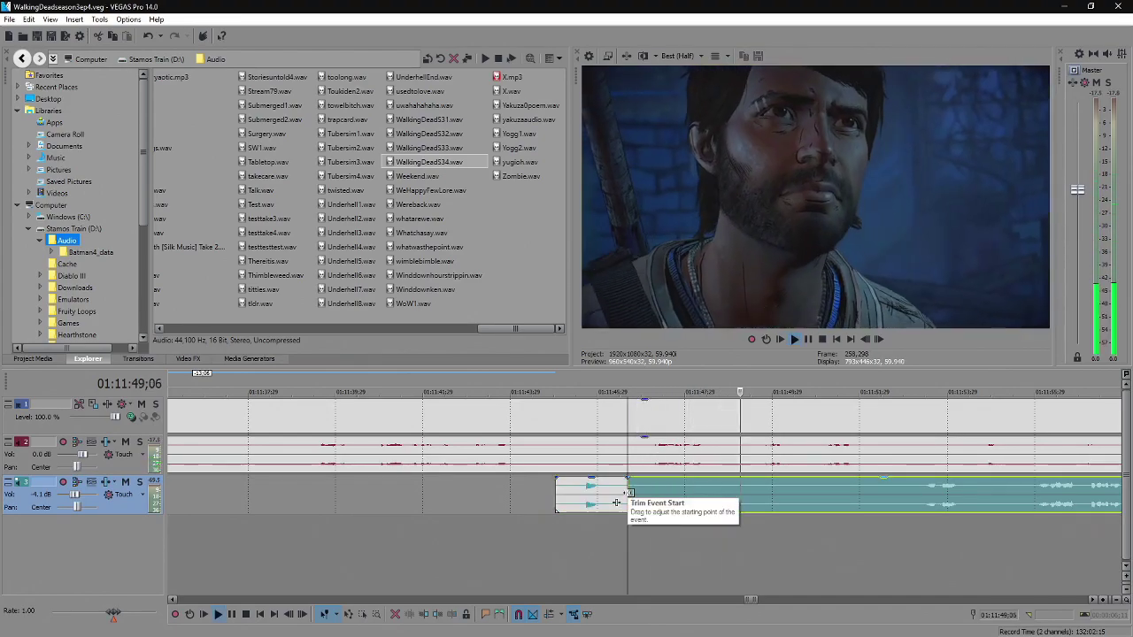
Trim the start of the remaining commentary clip to 01:11:53;09, just before its next speech.
{"action": "key", "text": "Return"}
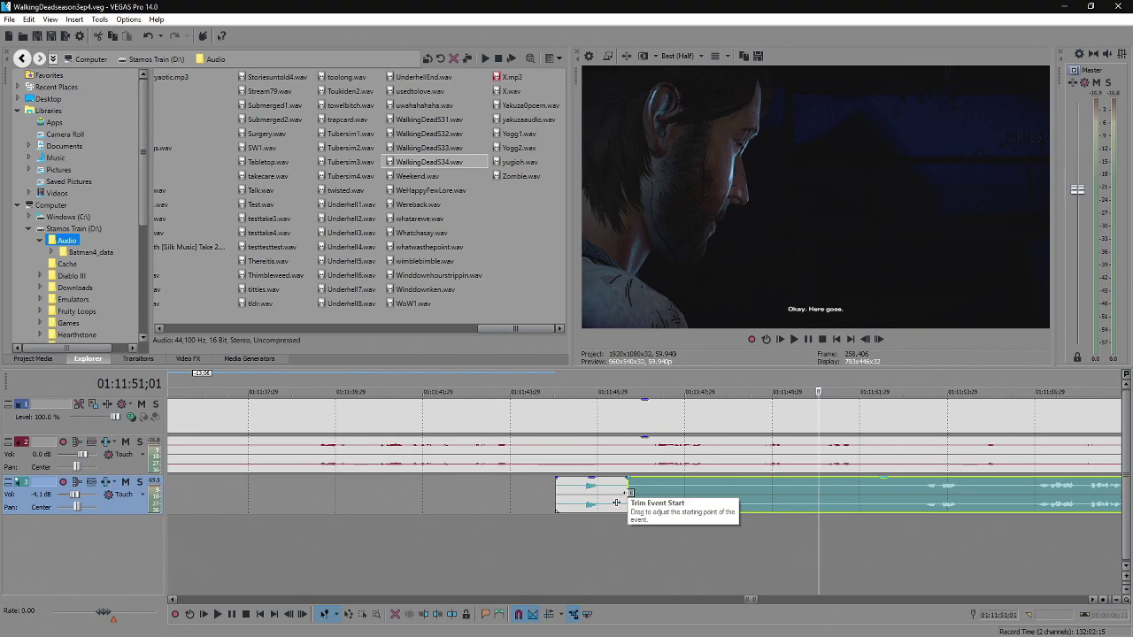
{"action": "left_click_drag", "start_coordinate": [630, 492], "coordinate": [912, 482]}
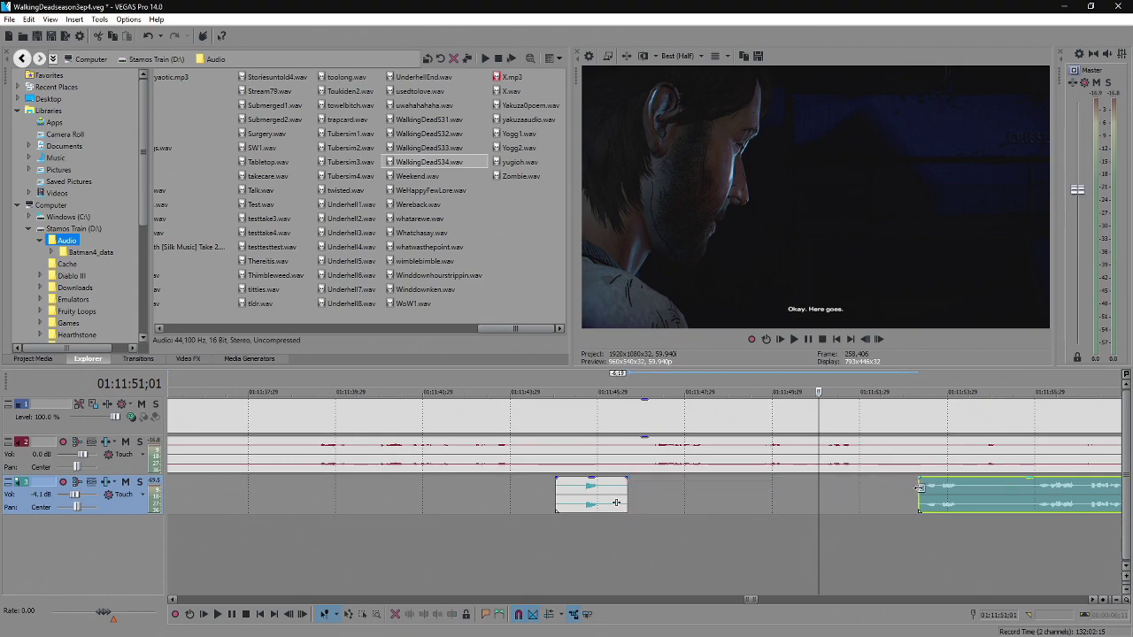
{"action": "left_click", "coordinate": [919, 491]}
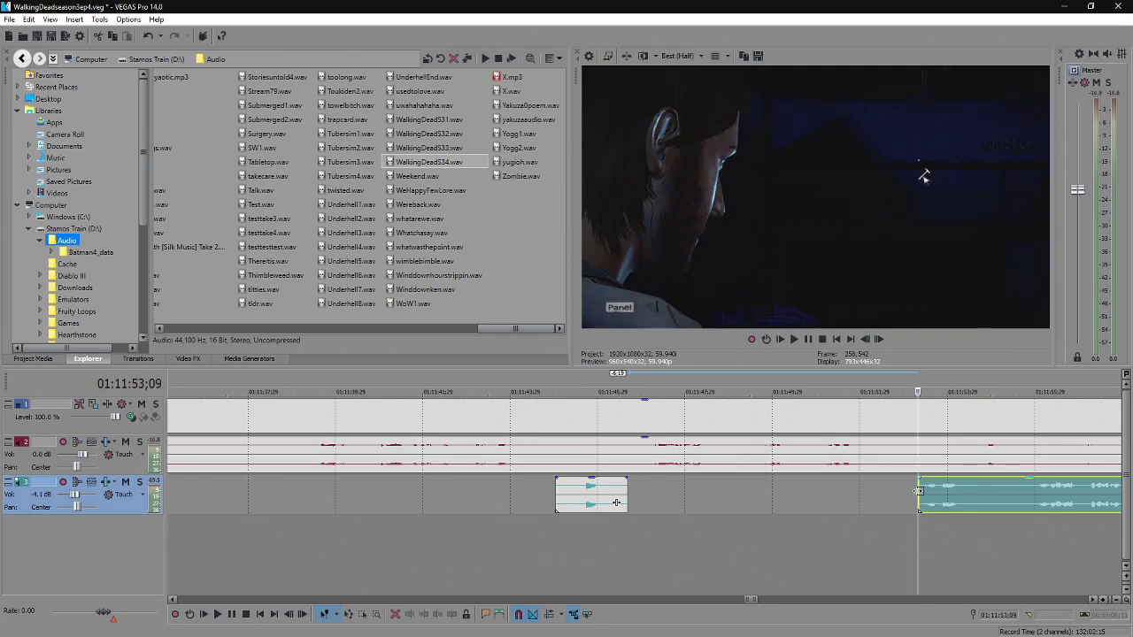
Play the commentary over the wiring panel scene from 01:11:53;09 to 01:12:07;28.
{"action": "scroll", "coordinate": [911, 489], "scroll_direction": "up", "scroll_amount": 5}
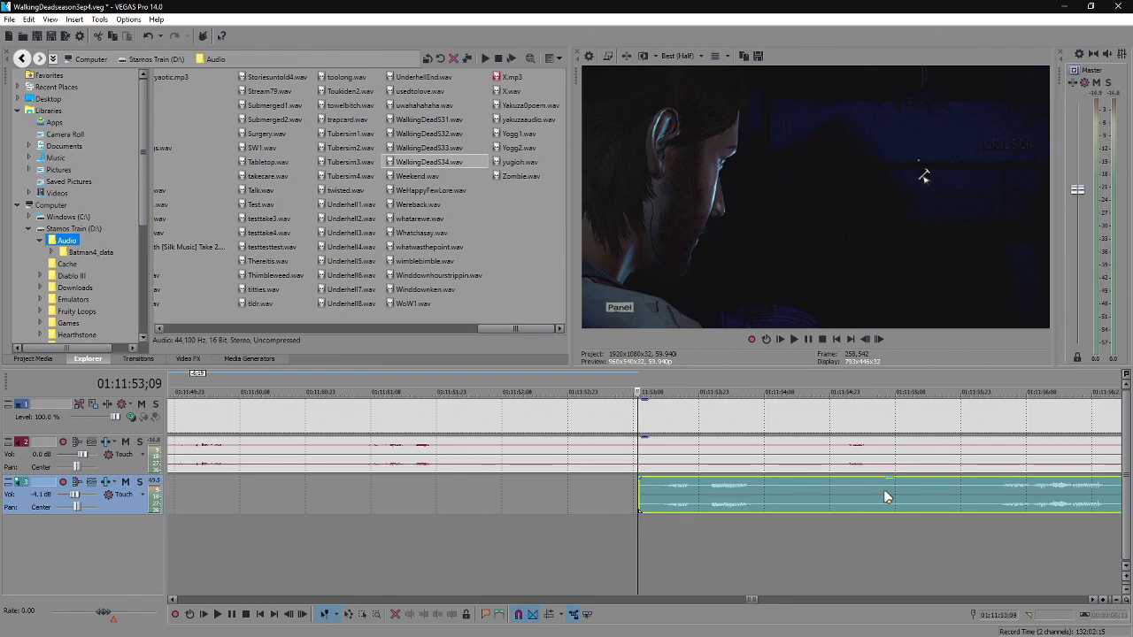
{"action": "key", "text": "space"}
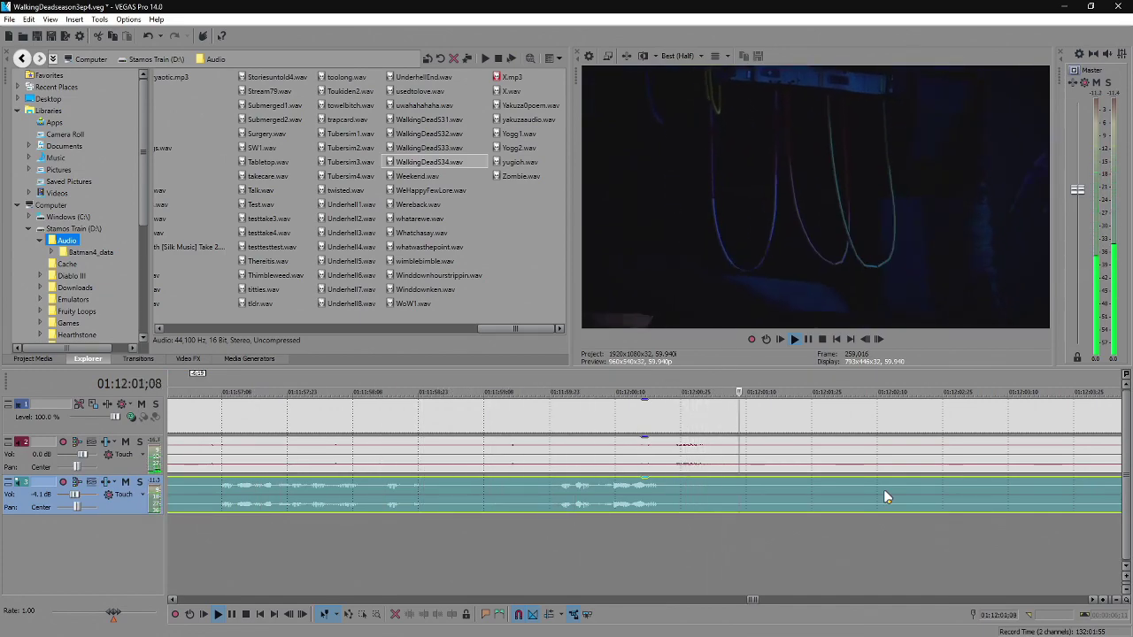
{"action": "scroll", "coordinate": [850, 496], "scroll_direction": "down", "scroll_amount": 5}
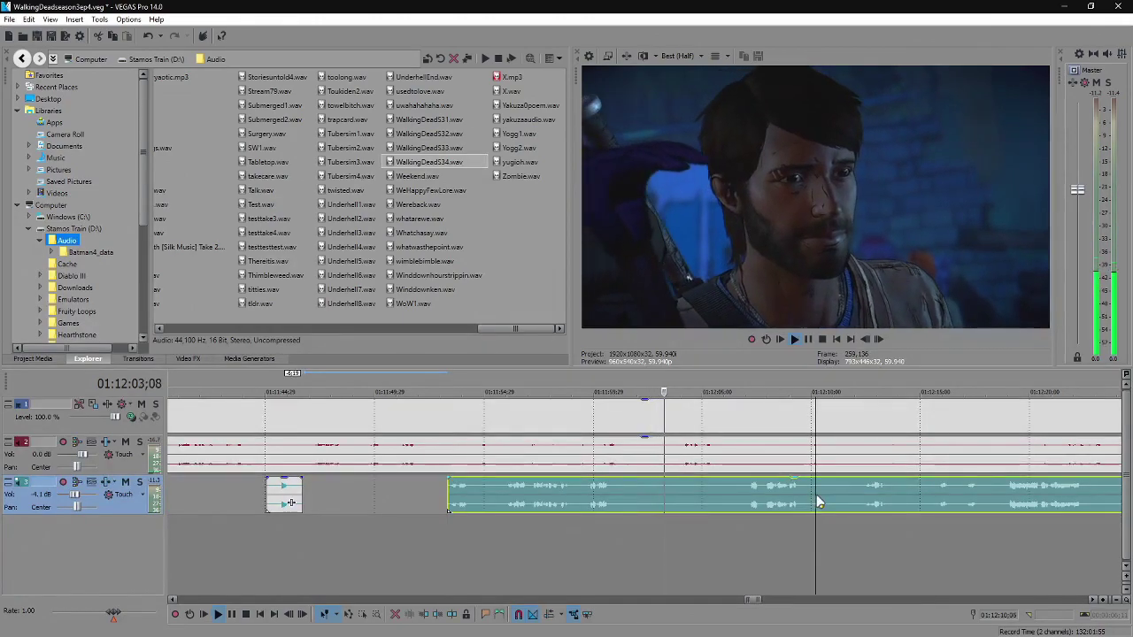
{"action": "key", "text": "space"}
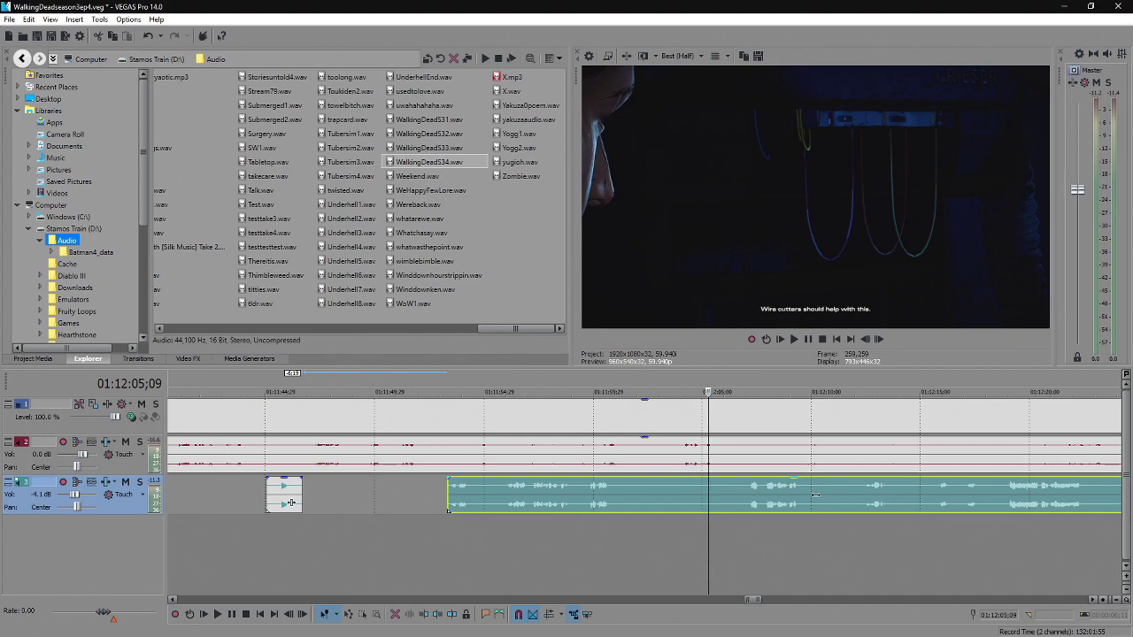
{"action": "key", "text": "space"}
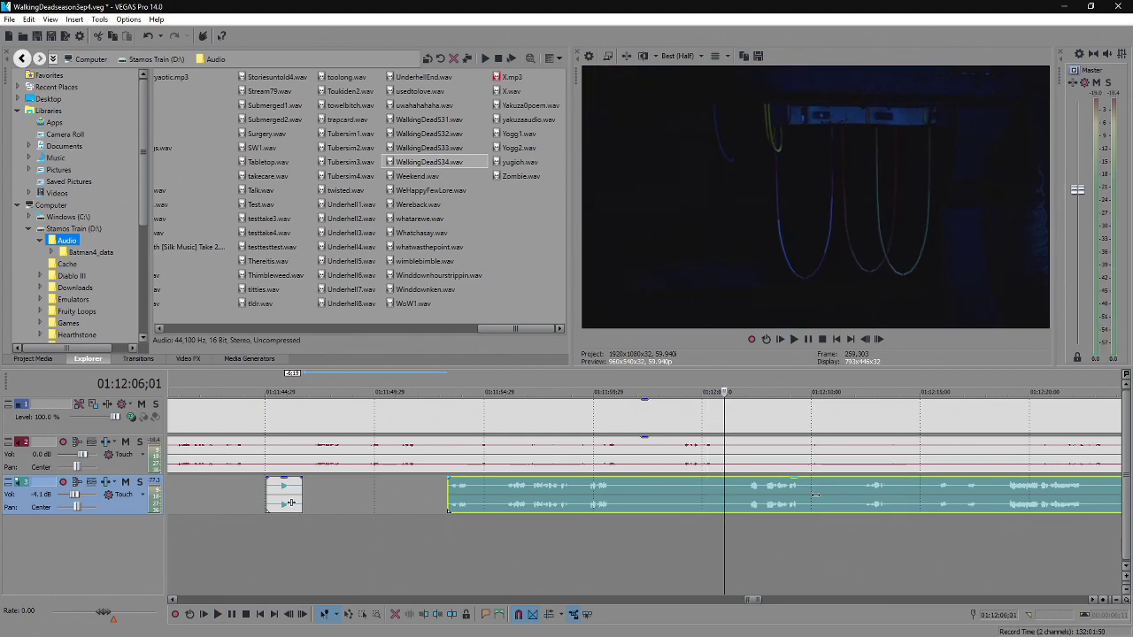
{"action": "key", "text": "space"}
{"action": "key", "text": "Return"}
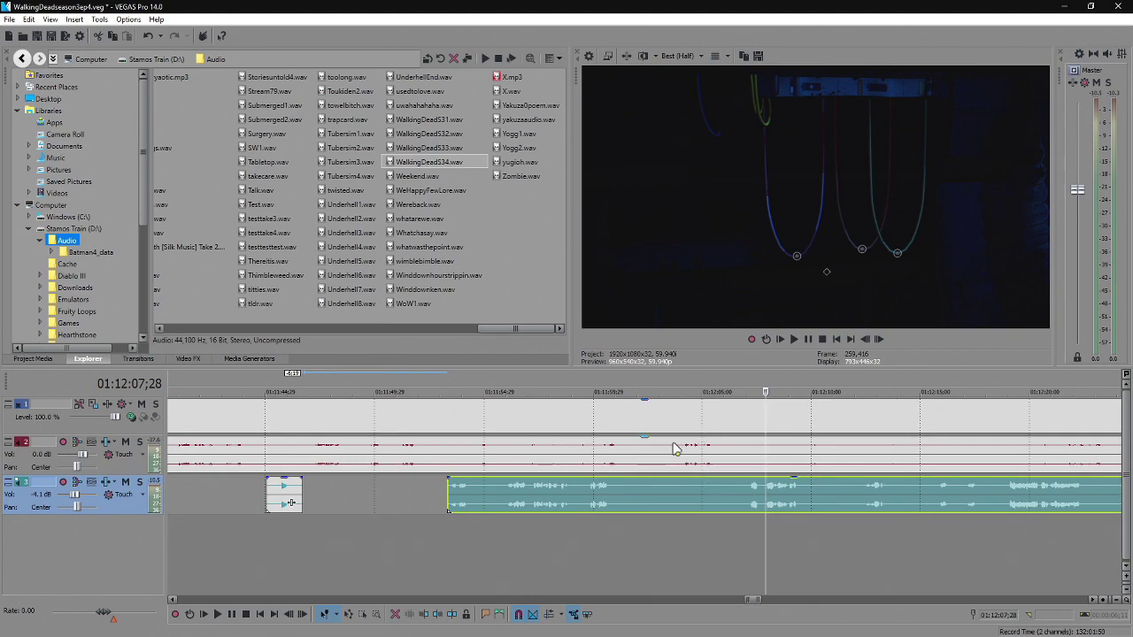
Play the commentary over the wiring panel scene from 01:12:07;28 to 01:12:51;06.
{"action": "key", "text": "space"}
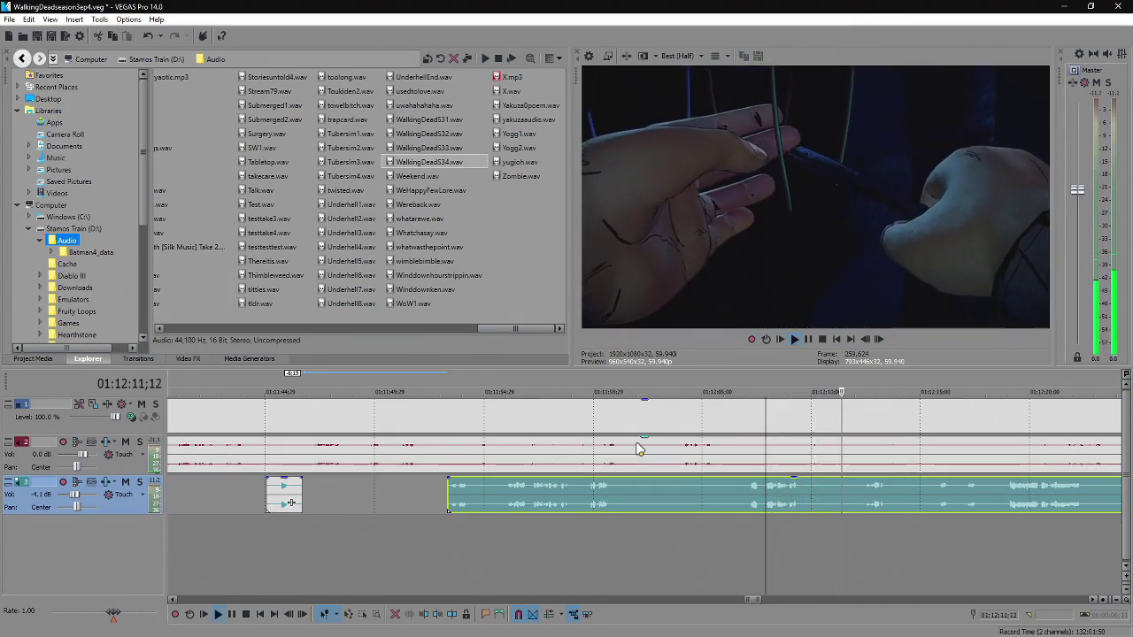
{"action": "key", "text": "space"}
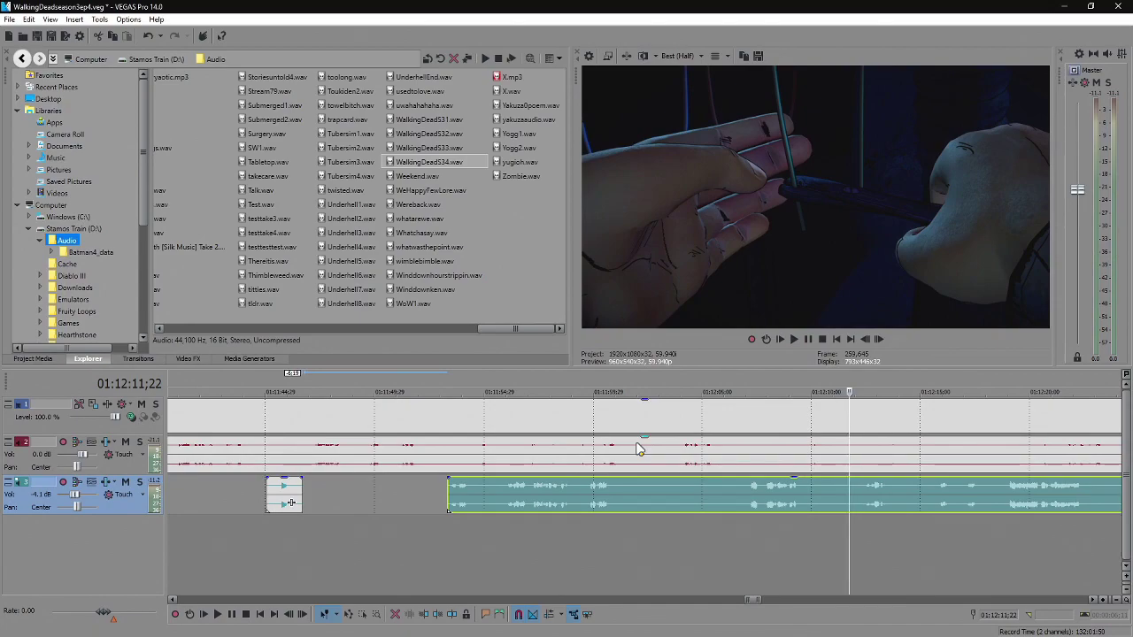
{"action": "key", "text": "space"}
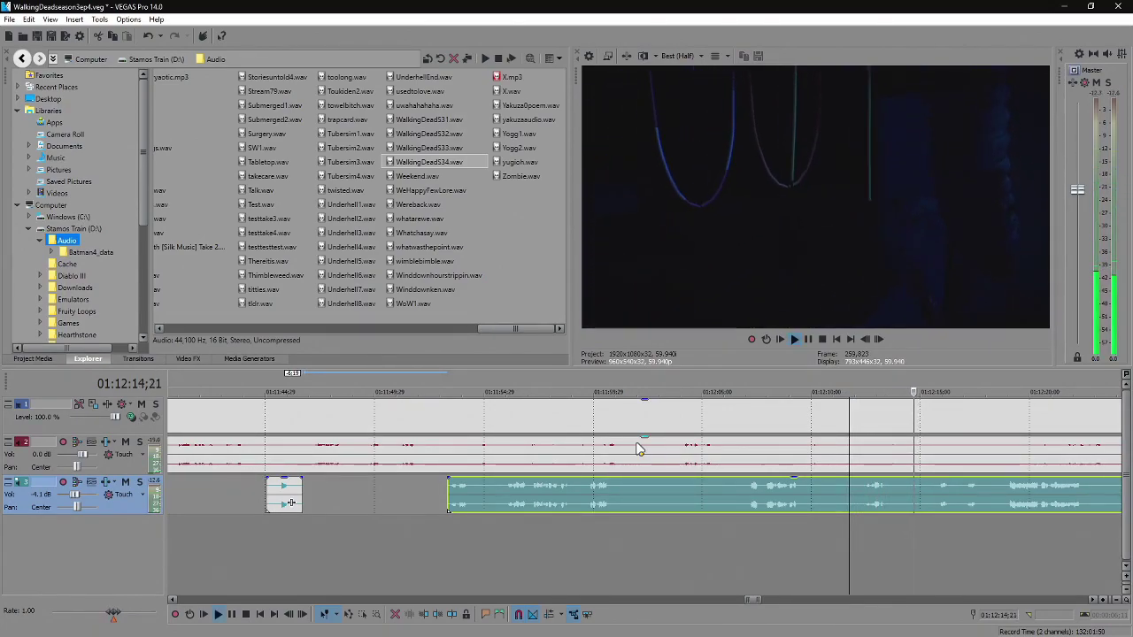
{"action": "scroll", "coordinate": [644, 450], "scroll_direction": "down", "scroll_amount": 3}
{"action": "scroll", "coordinate": [647, 451], "scroll_direction": "down", "scroll_amount": 2}
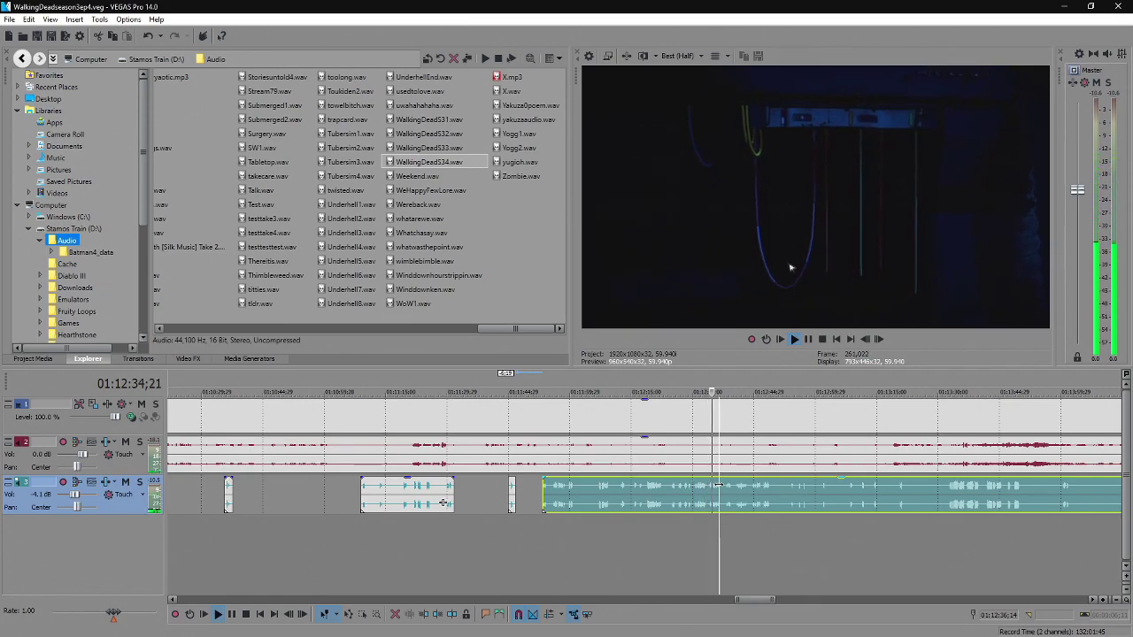
{"action": "key", "text": "Return"}
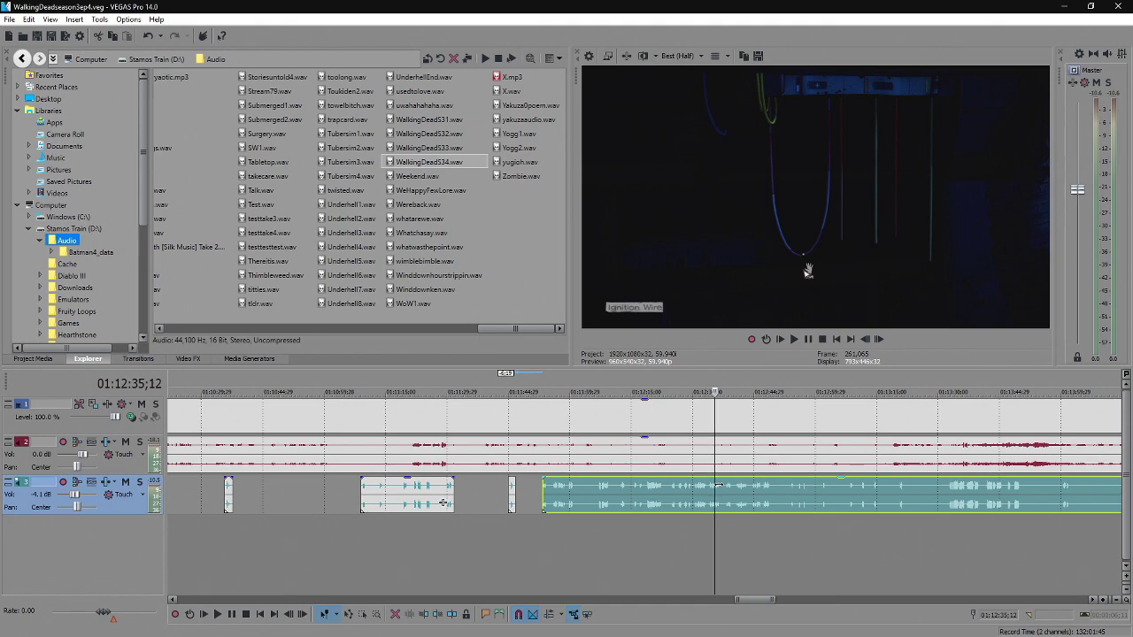
{"action": "key", "text": "space"}
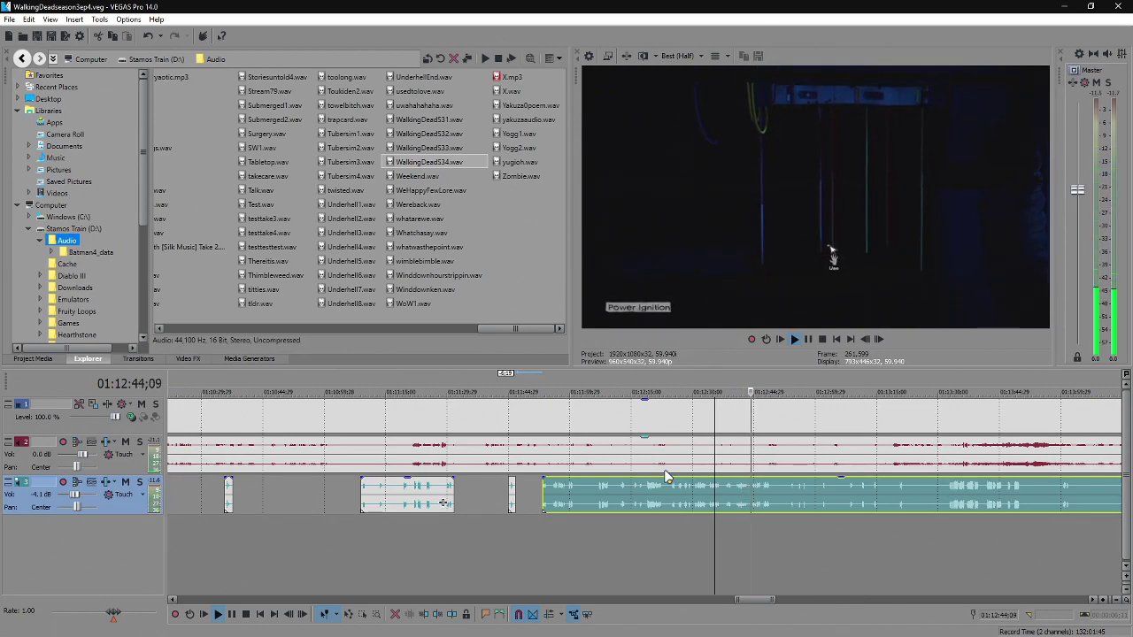
{"action": "key", "text": "Return"}
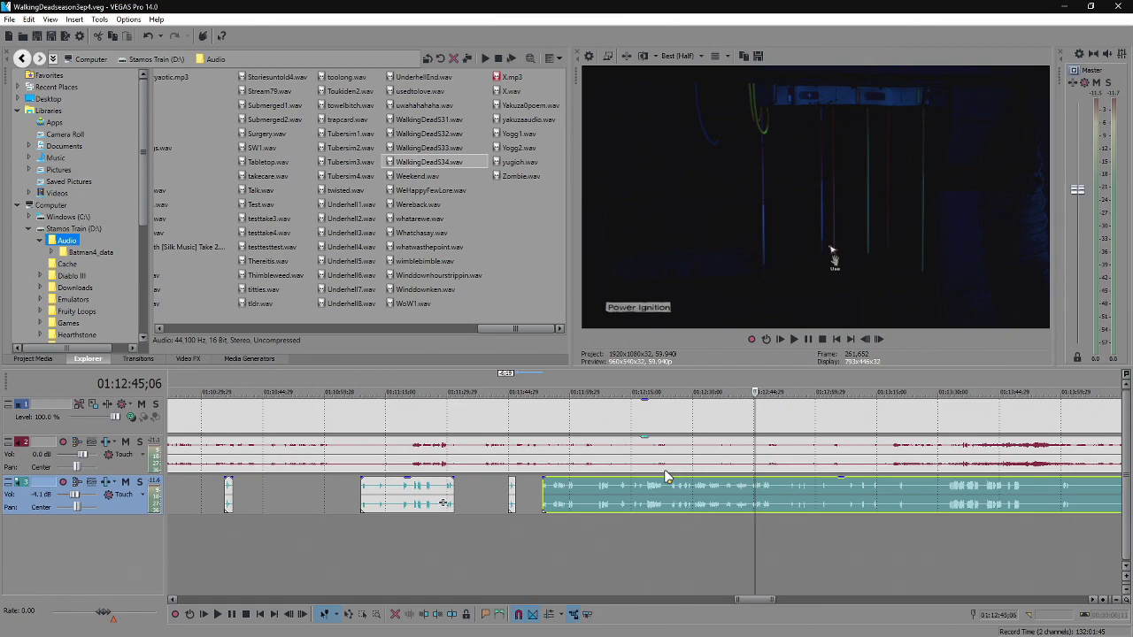
{"action": "key", "text": "space"}
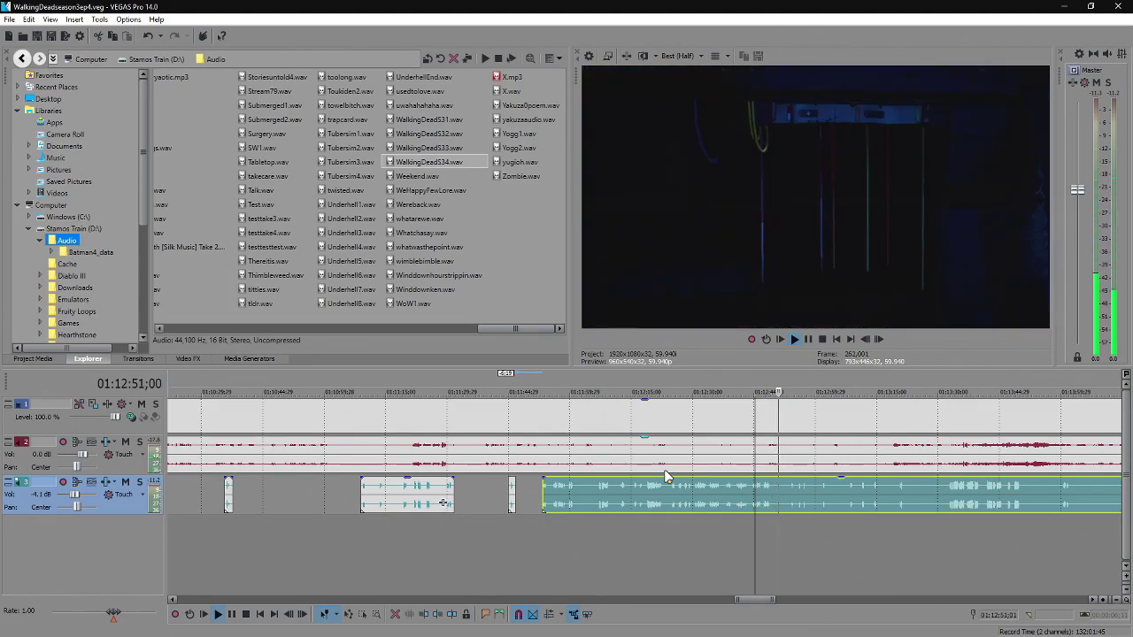
{"action": "key", "text": "space"}
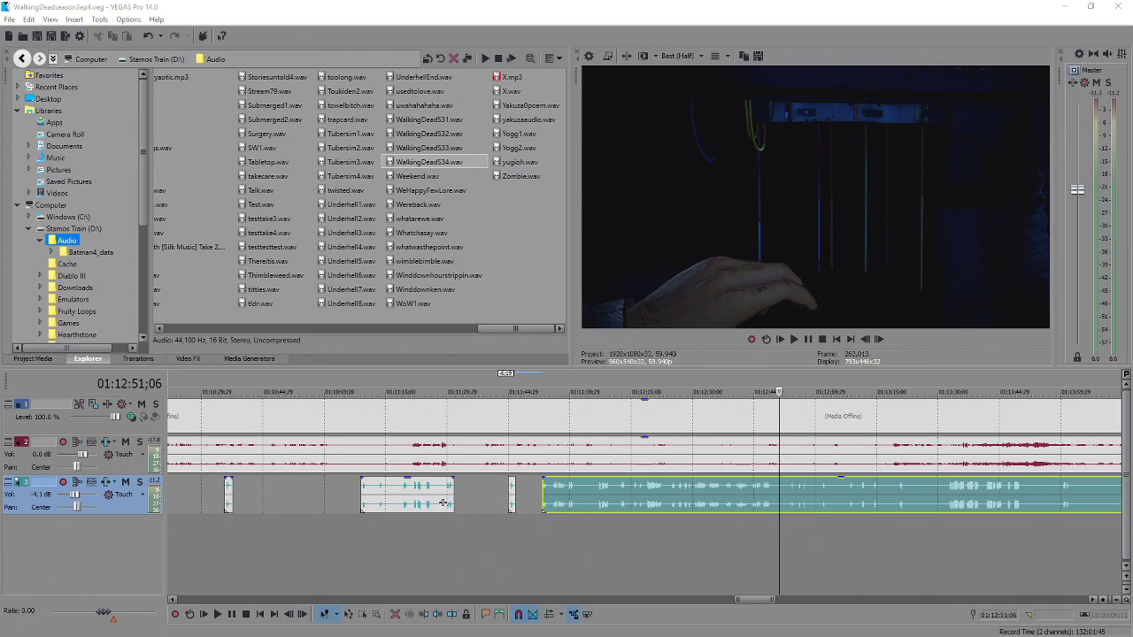
Switch to the browser, read the Amtrak's Empire Builder section of the USA TODAY train article without its floating video, and close the browser.
{"action": "key", "text": "alt+Tab"}
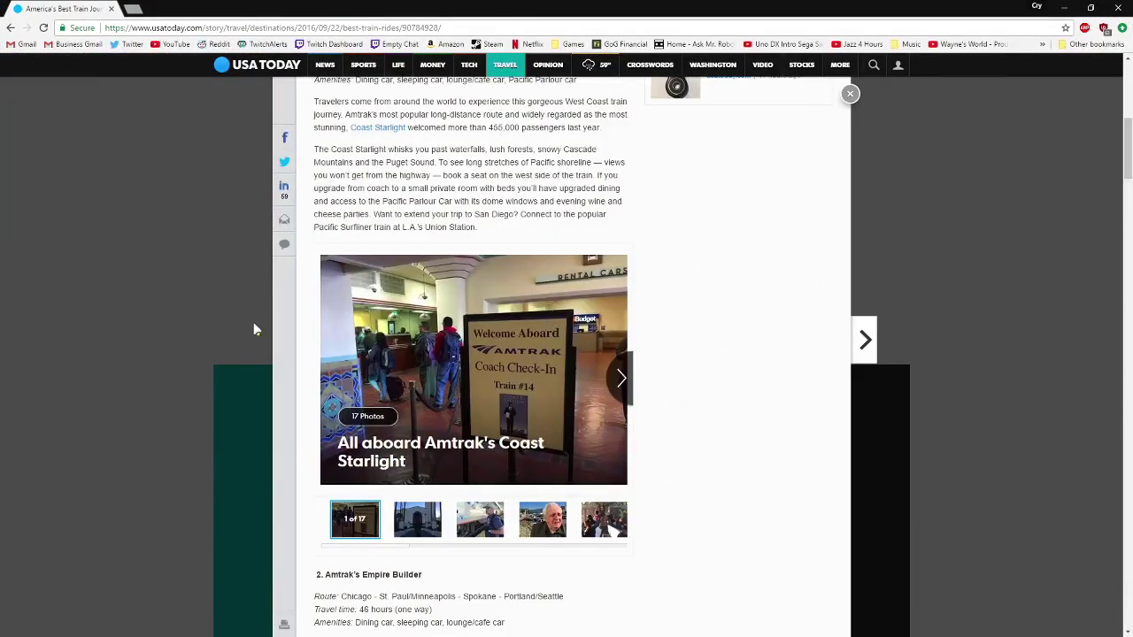
{"action": "scroll", "coordinate": [213, 301], "scroll_direction": "down", "scroll_amount": 2}
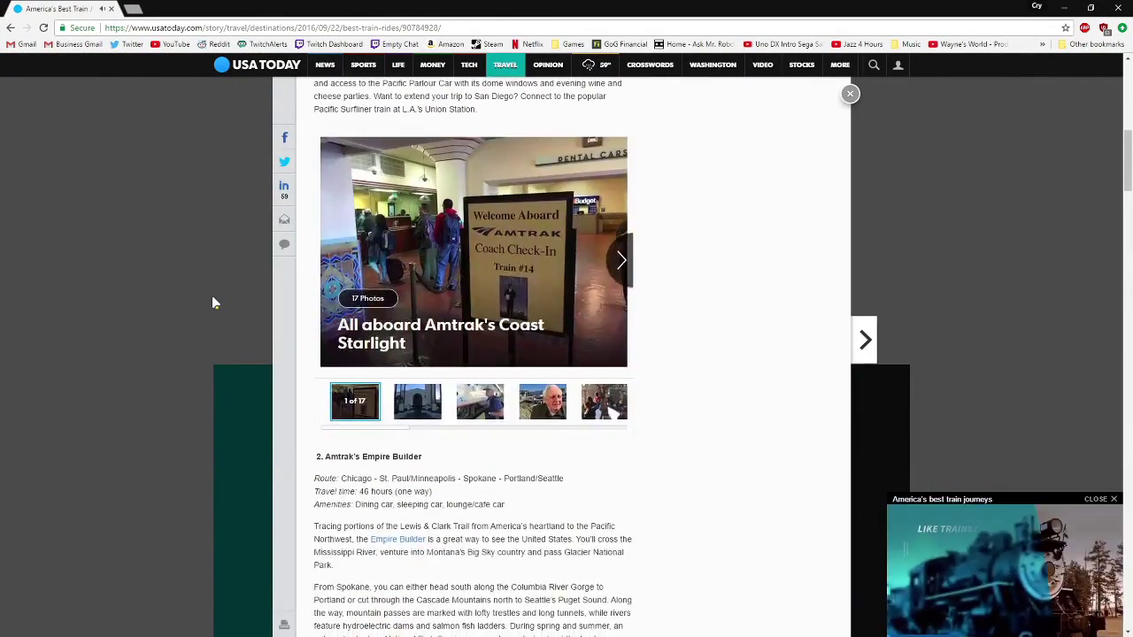
{"action": "left_click", "coordinate": [1106, 500]}
{"action": "scroll", "coordinate": [124, 461], "scroll_direction": "down", "scroll_amount": 3}
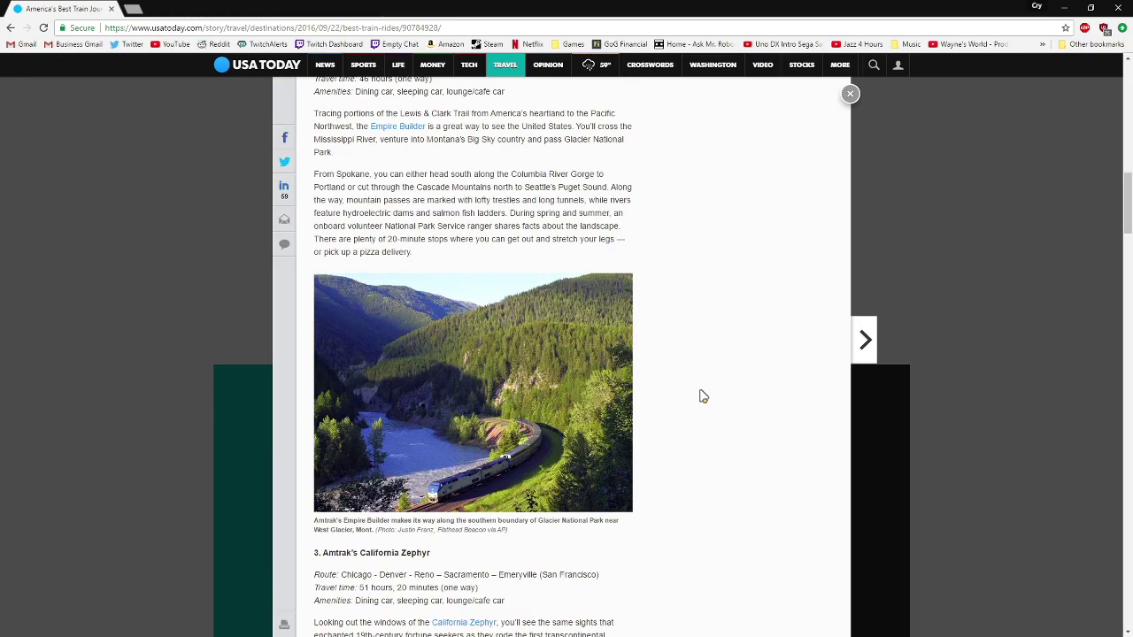
{"action": "scroll", "coordinate": [703, 397], "scroll_direction": "up", "scroll_amount": 1}
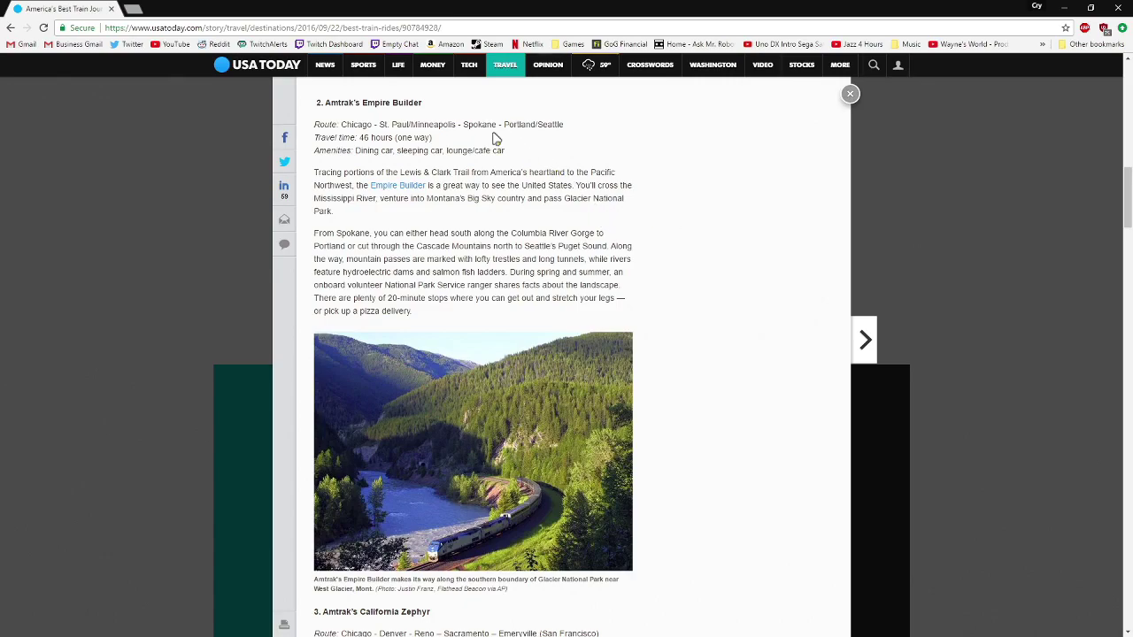
{"action": "scroll", "coordinate": [740, 257], "scroll_direction": "down", "scroll_amount": 1}
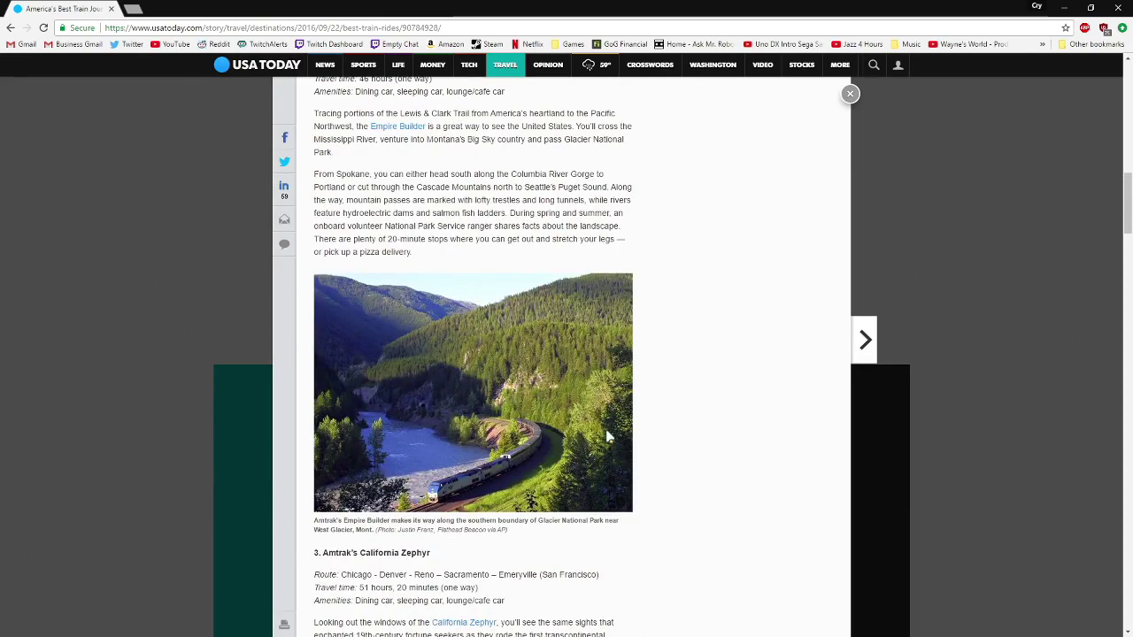
{"action": "scroll", "coordinate": [608, 436], "scroll_direction": "up", "scroll_amount": 2}
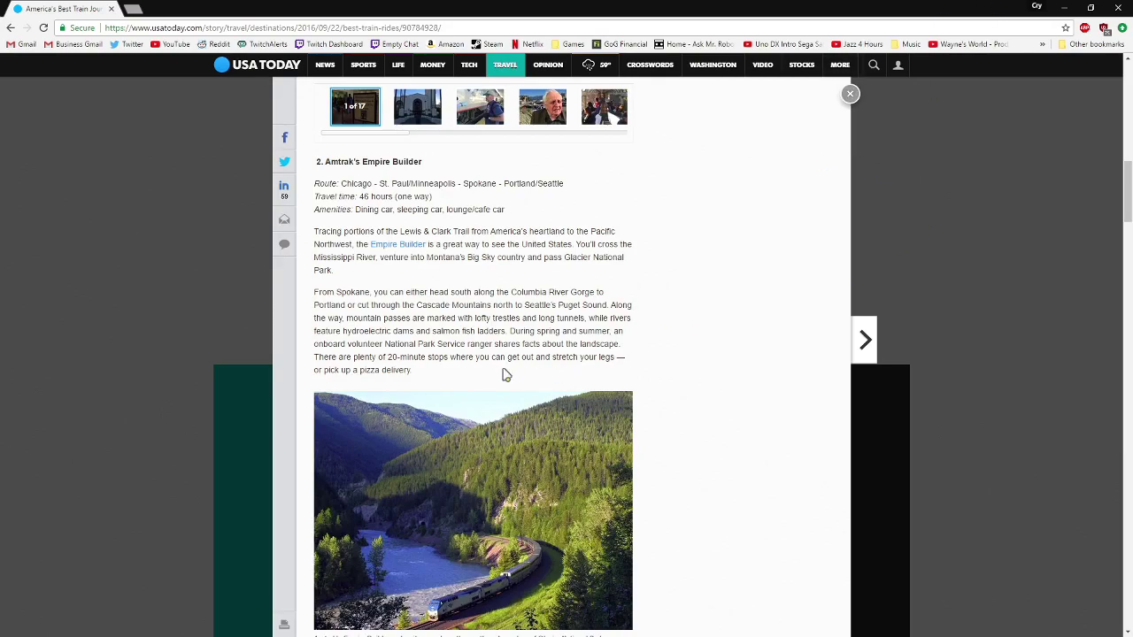
{"action": "left_click", "coordinate": [1119, 7]}
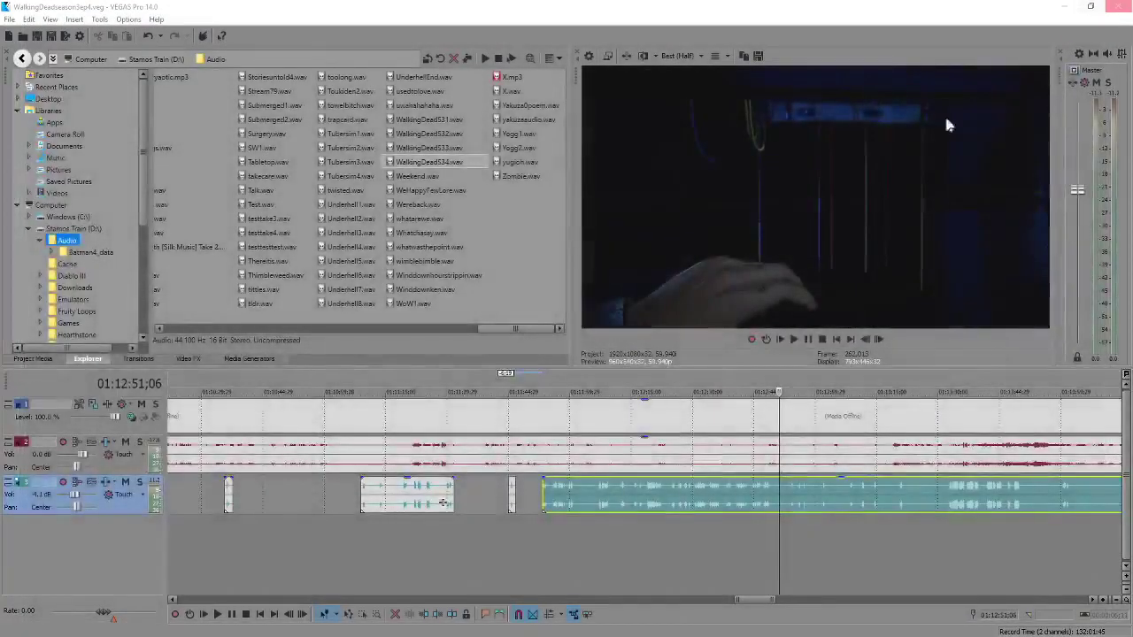
Play the end of the wiring commentary from 01:12:50;00 to 01:13:02;16.
{"action": "left_click", "coordinate": [774, 486]}
{"action": "key", "text": "space"}
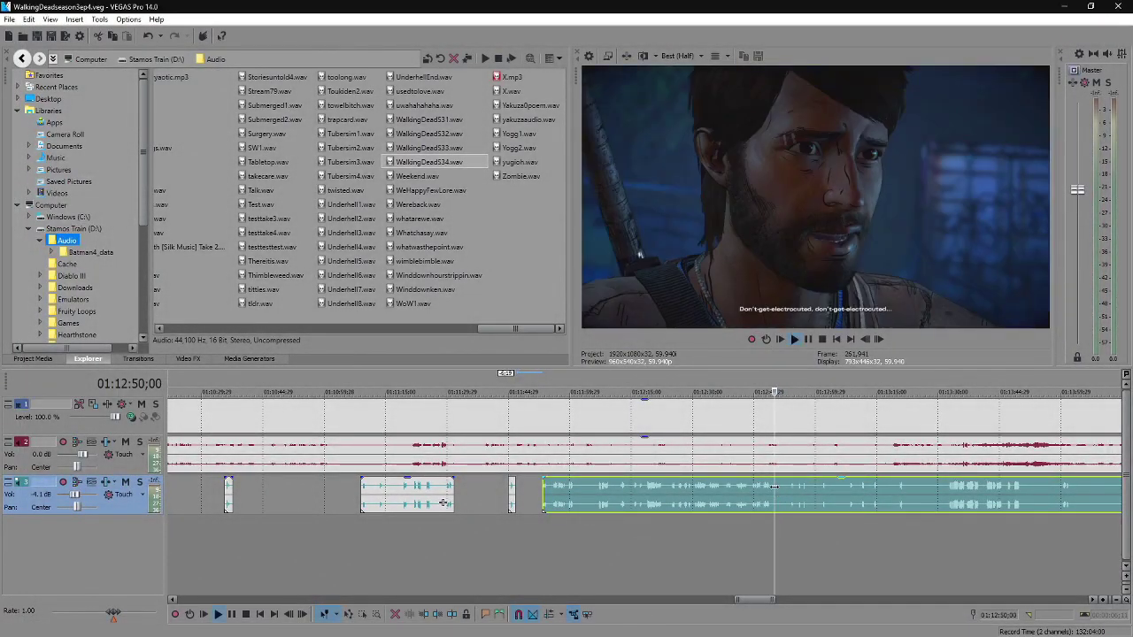
{"action": "scroll", "coordinate": [774, 486], "scroll_direction": "up", "scroll_amount": 2}
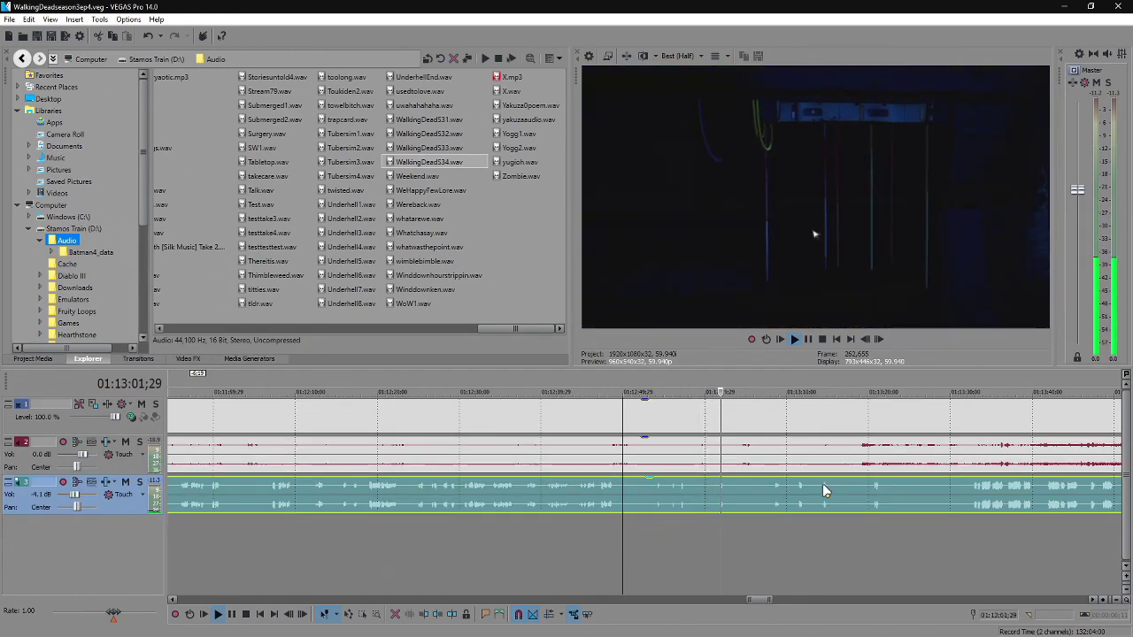
{"action": "key", "text": "Return"}
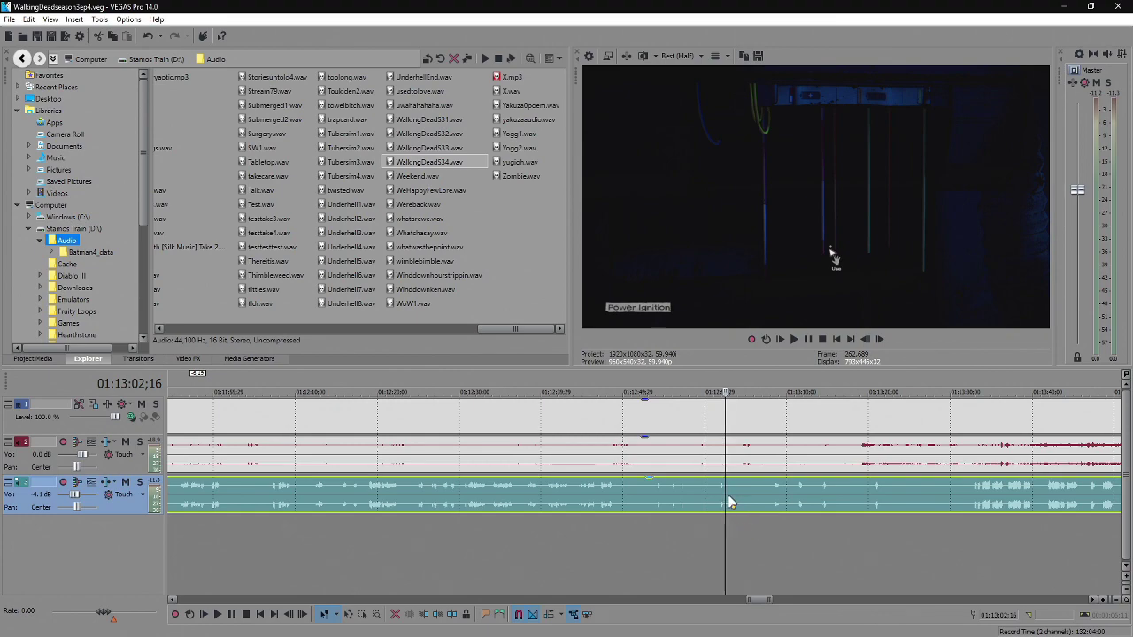
Split the commentary clip at 01:13:02;16 and trim the remaining clip's start to about 01:13:08, just before its next speech.
{"action": "scroll", "coordinate": [728, 494], "scroll_direction": "up", "scroll_amount": 2}
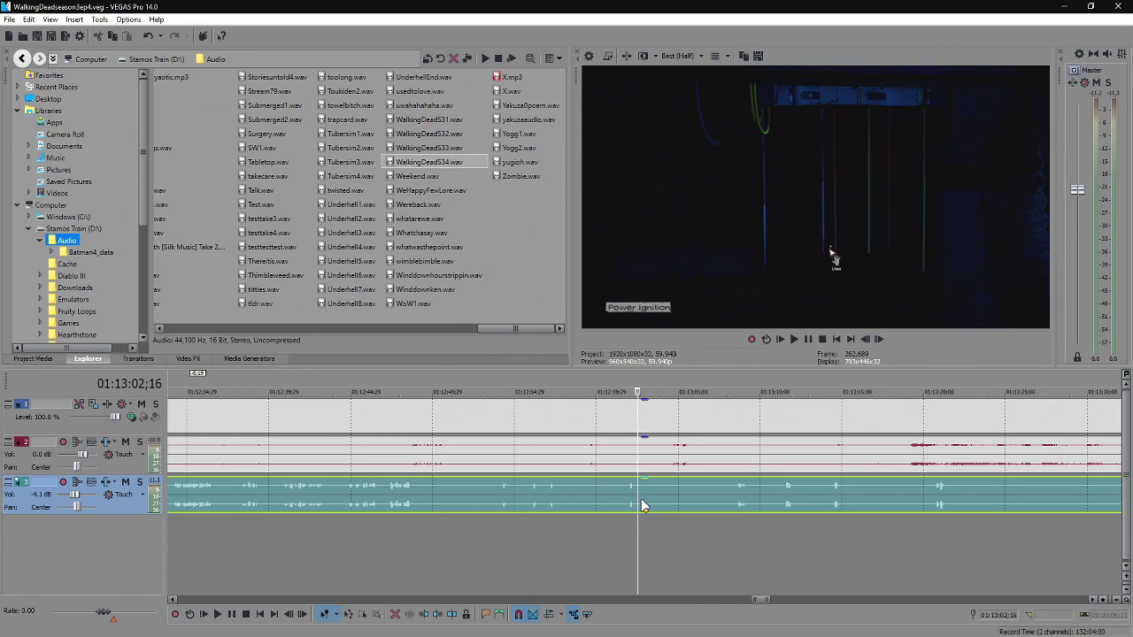
{"action": "scroll", "coordinate": [644, 506], "scroll_direction": "up", "scroll_amount": 1}
{"action": "key", "text": "s"}
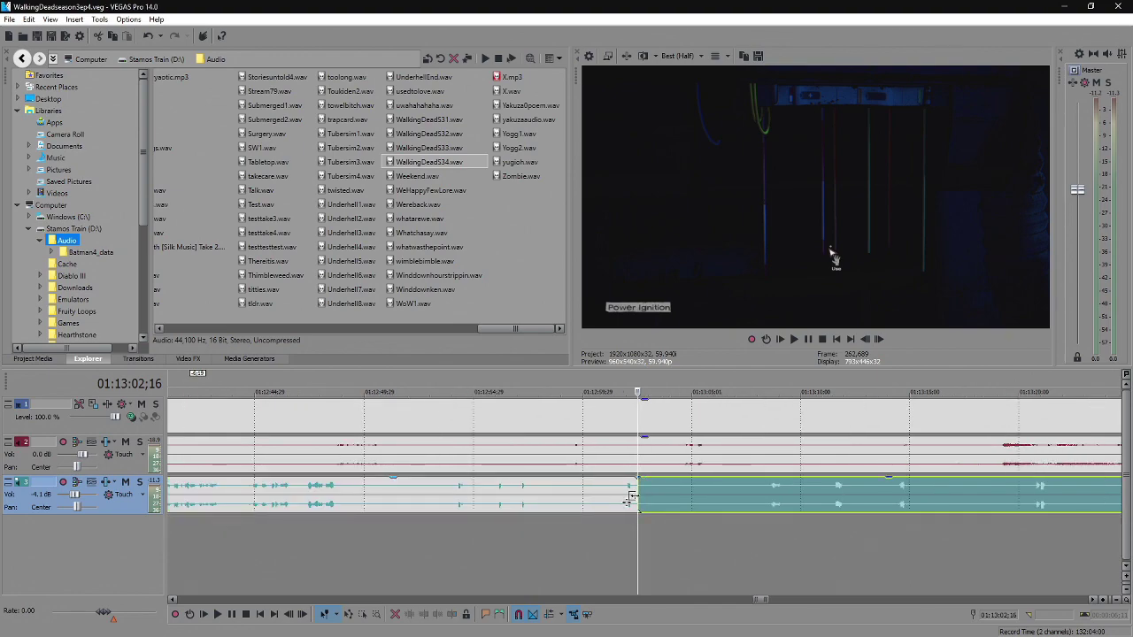
{"action": "left_click_drag", "start_coordinate": [636, 496], "coordinate": [759, 497]}
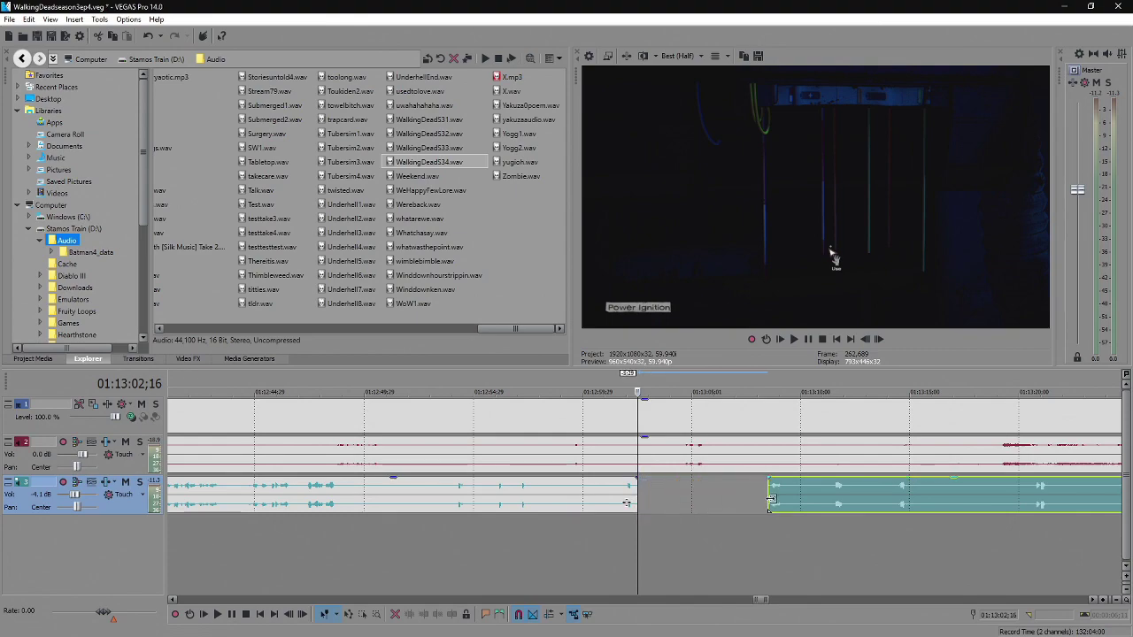
Play the zombie scene with its commentary from about 01:13:05 to 01:13:18;23.
{"action": "left_click", "coordinate": [689, 482]}
{"action": "key", "text": "space"}
{"action": "scroll", "coordinate": [689, 482], "scroll_direction": "down", "scroll_amount": 3}
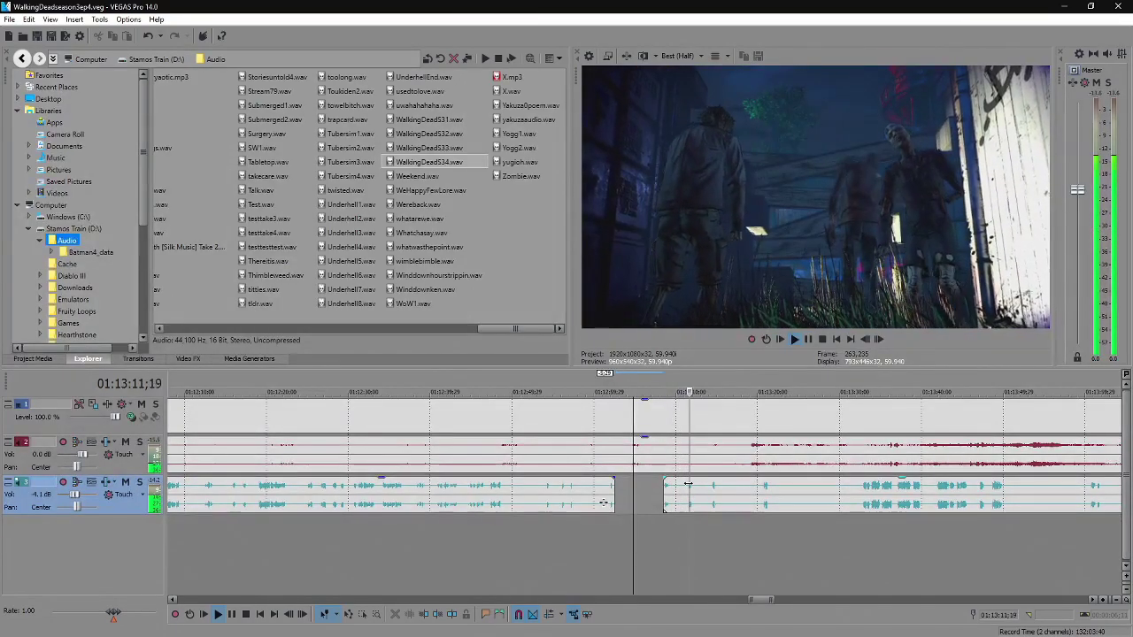
{"action": "key", "text": "Return"}
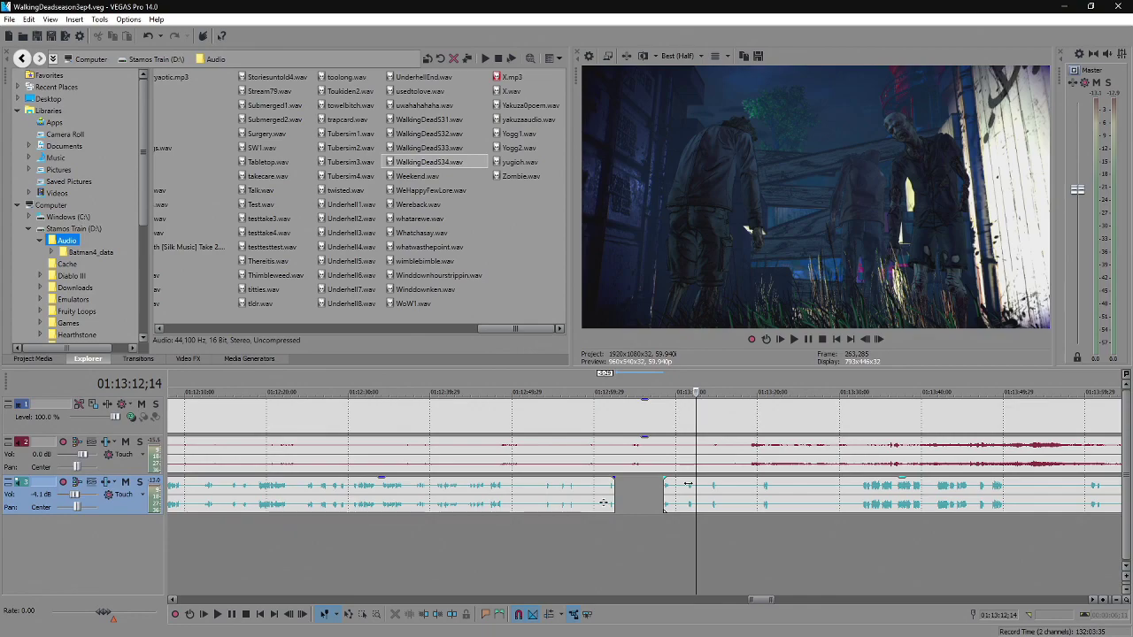
{"action": "key", "text": "Return"}
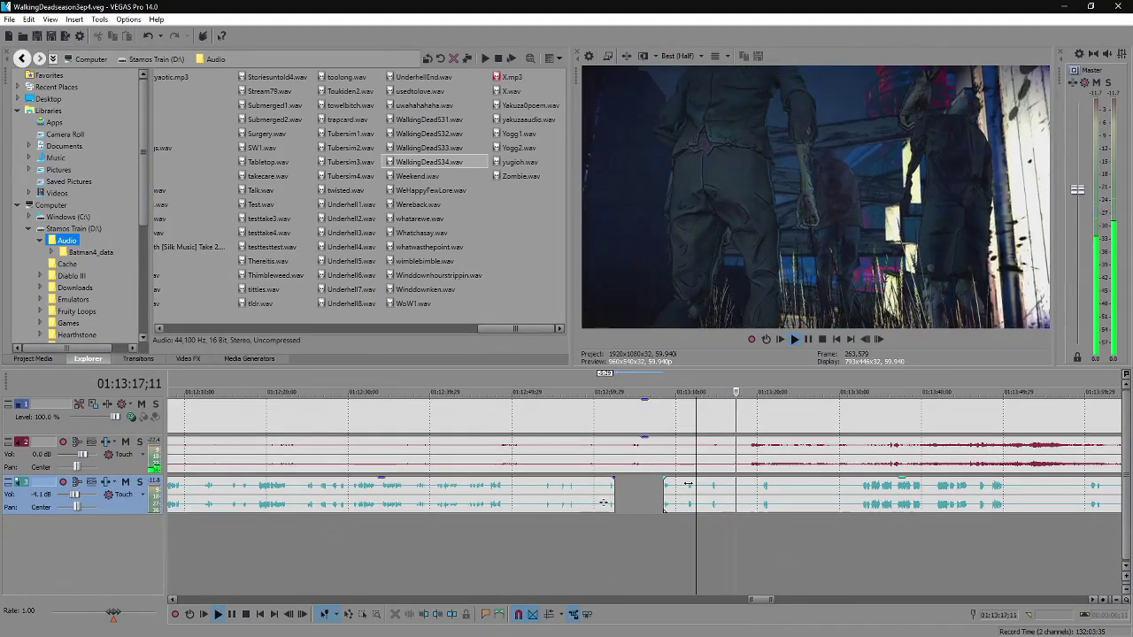
{"action": "key", "text": "Return"}
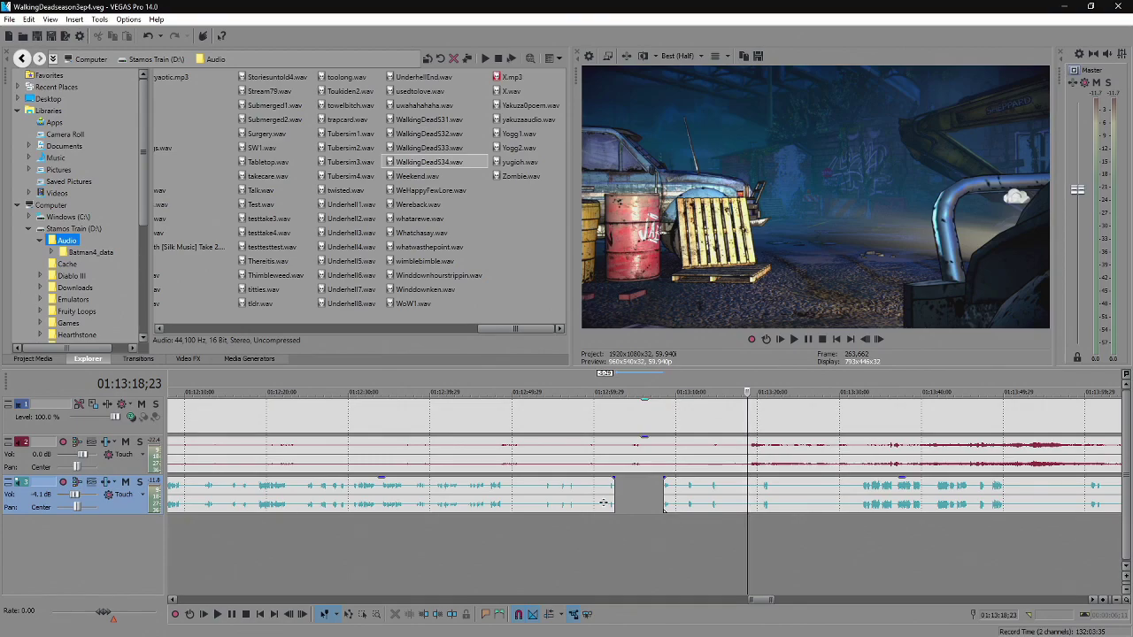
Split the commentary clip at 01:13:16;13 and trim the remaining clip's start to about 01:13:20.
{"action": "left_click", "coordinate": [729, 501]}
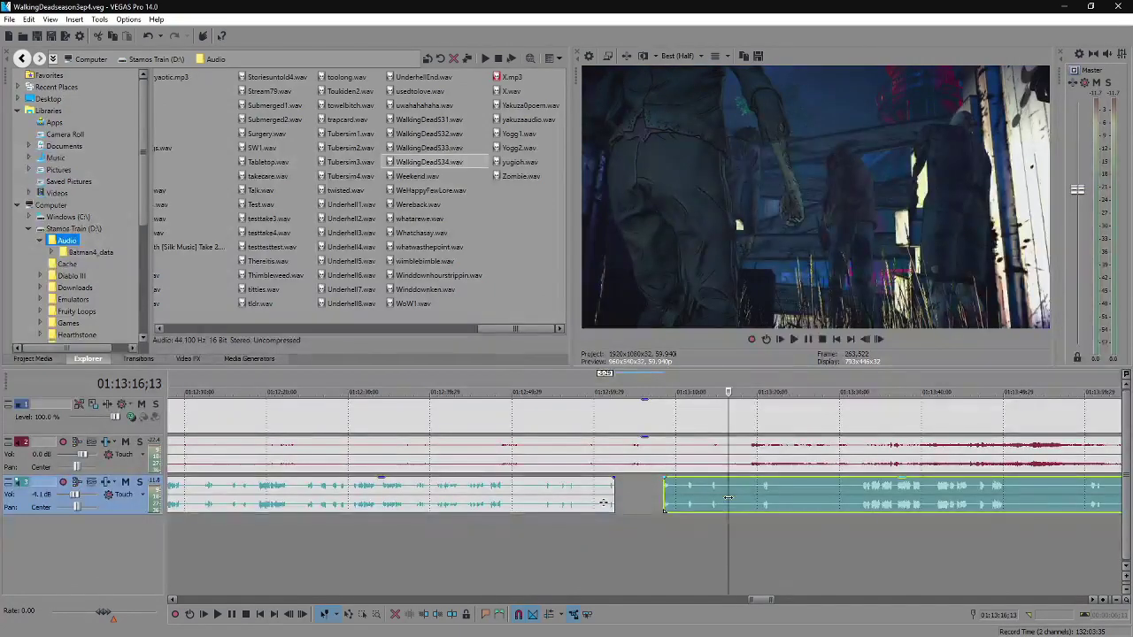
{"action": "key", "text": "s"}
{"action": "left_click_drag", "start_coordinate": [729, 500], "coordinate": [752, 503]}
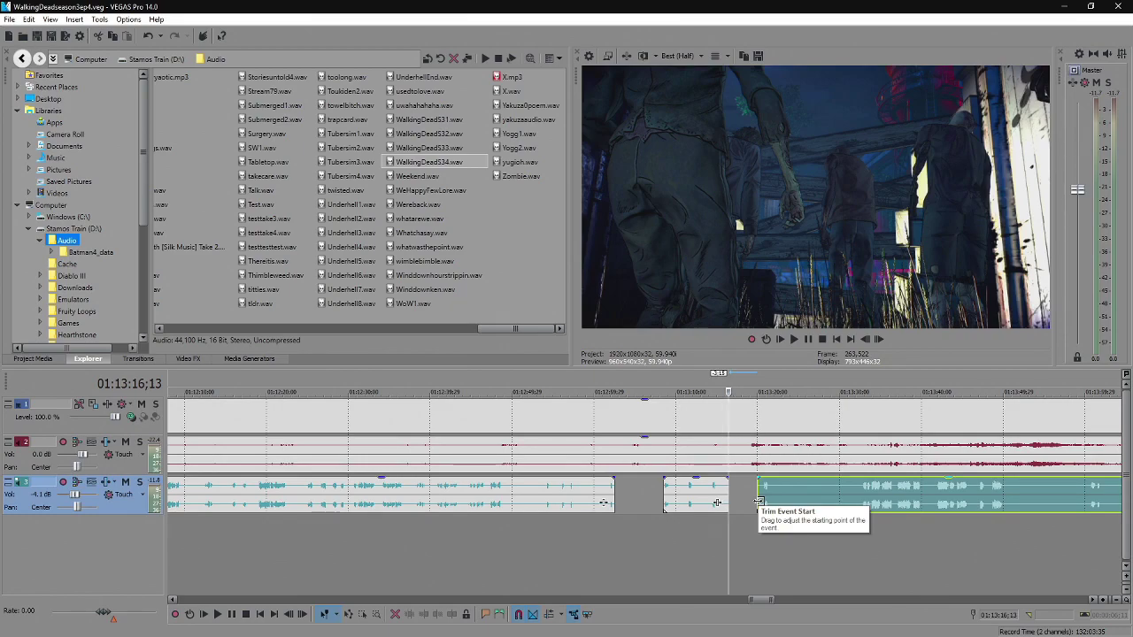
Play the short speech from about 01:13:20, split the commentary at about 01:13:22 and trim the remaining clip's start to 01:13:32;17.
{"action": "left_click", "coordinate": [759, 502]}
{"action": "key", "text": "space"}
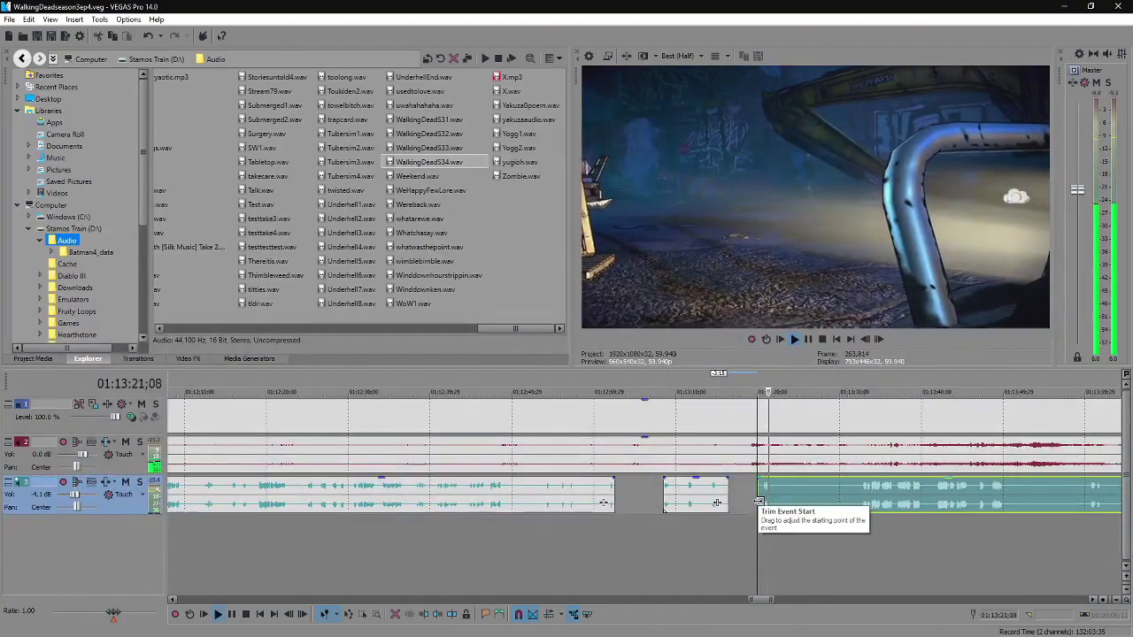
{"action": "left_click_drag", "start_coordinate": [773, 506], "coordinate": [865, 500]}
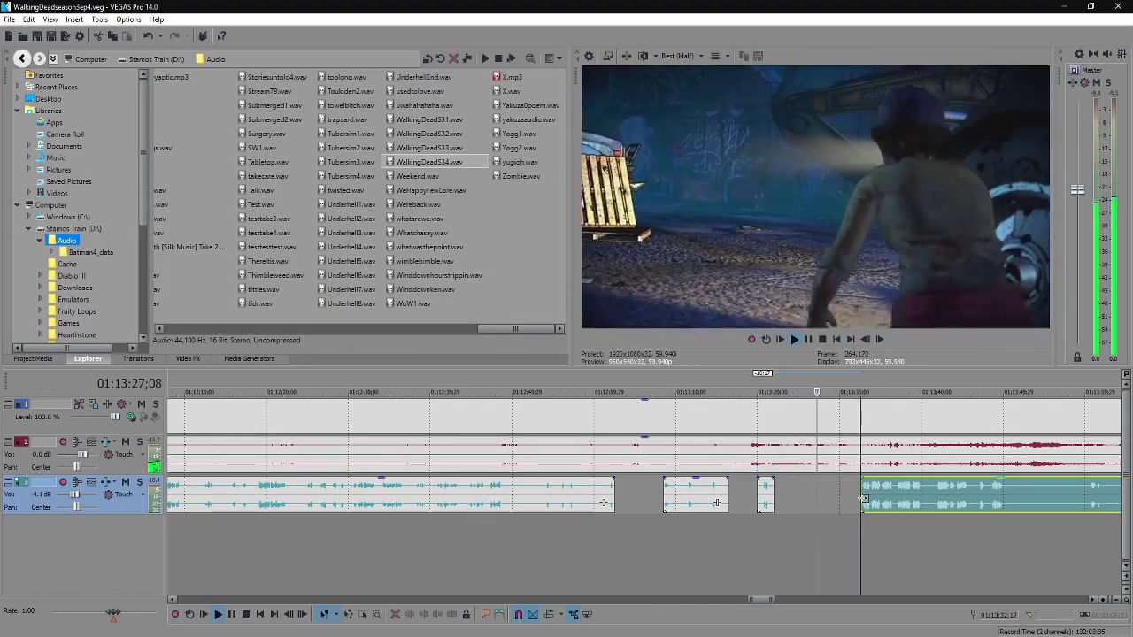
Play the scene and its commentary from about 01:13:27 to 01:13:54, checking where the speech ends.
{"action": "scroll", "coordinate": [865, 500], "scroll_direction": "down", "scroll_amount": 4}
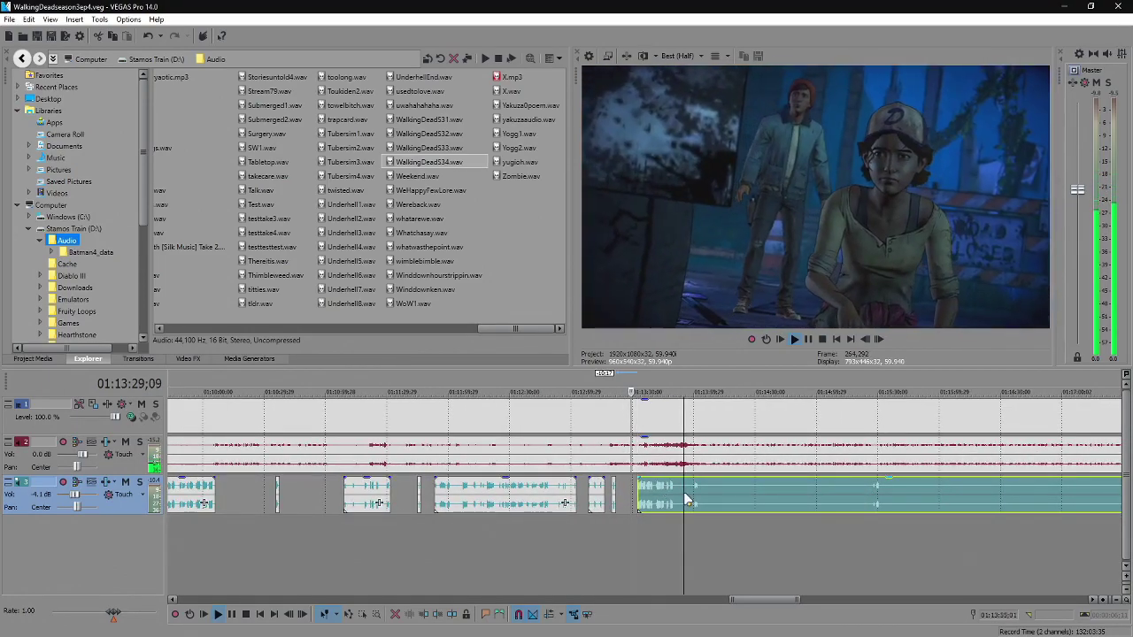
{"action": "scroll", "coordinate": [685, 496], "scroll_direction": "up", "scroll_amount": 2}
{"action": "key", "text": "space"}
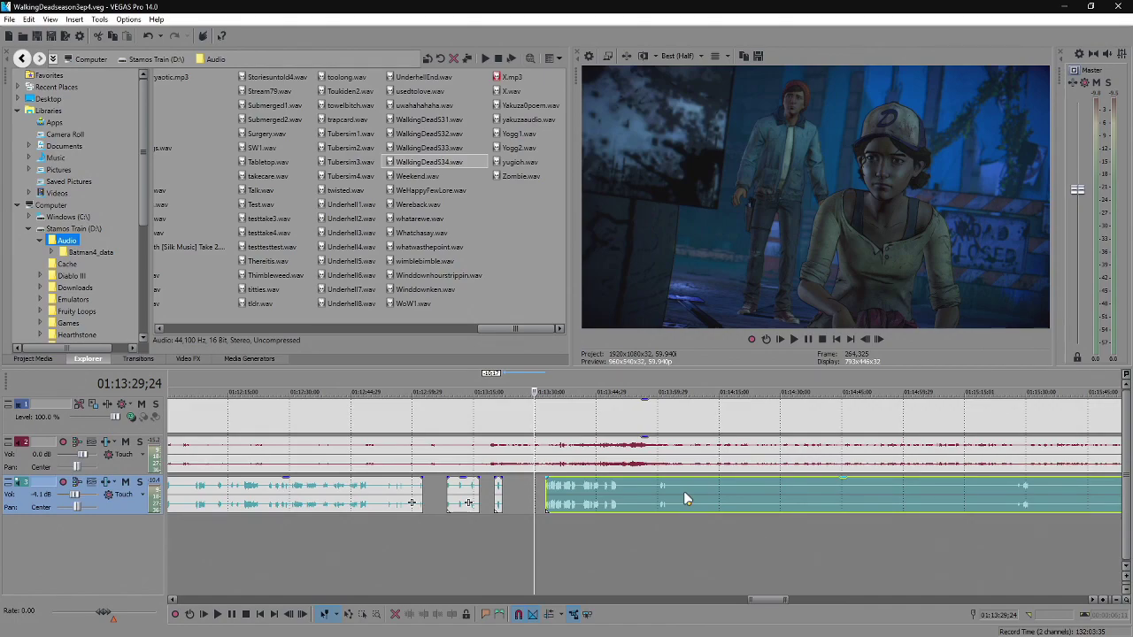
{"action": "key", "text": "space"}
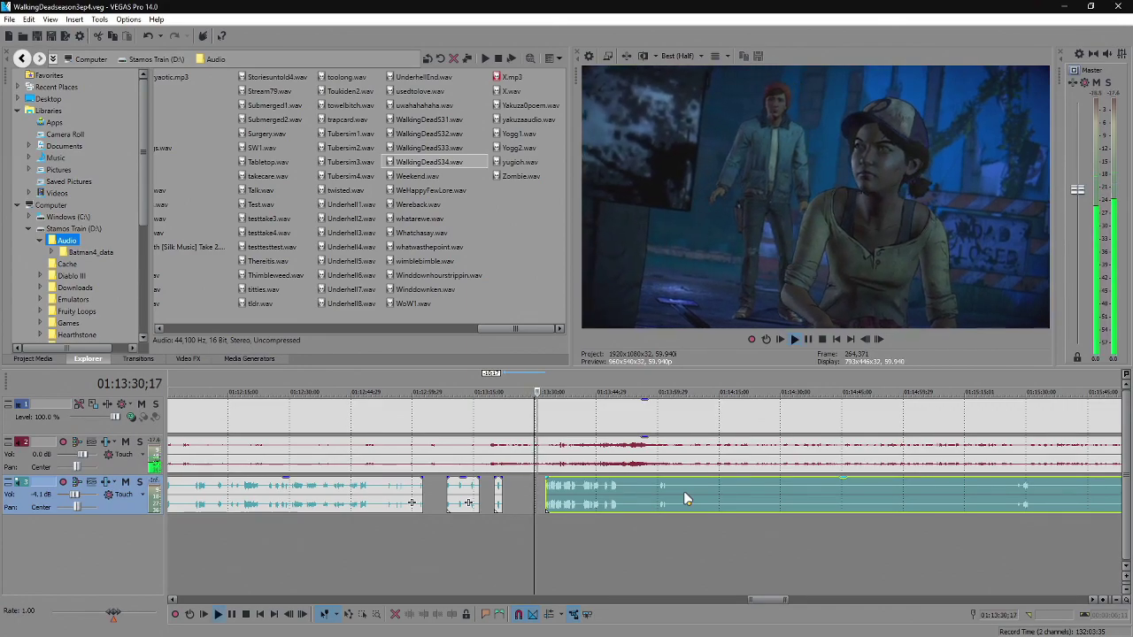
{"action": "key", "text": "Return"}
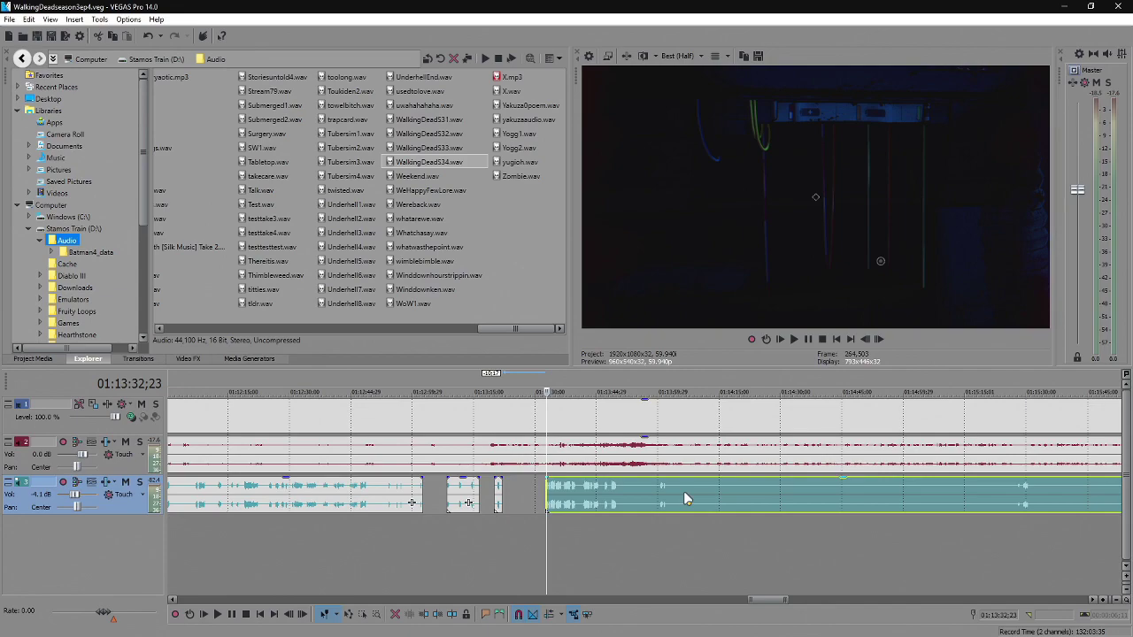
{"action": "scroll", "coordinate": [684, 499], "scroll_direction": "up", "scroll_amount": 1}
{"action": "key", "text": "Return"}
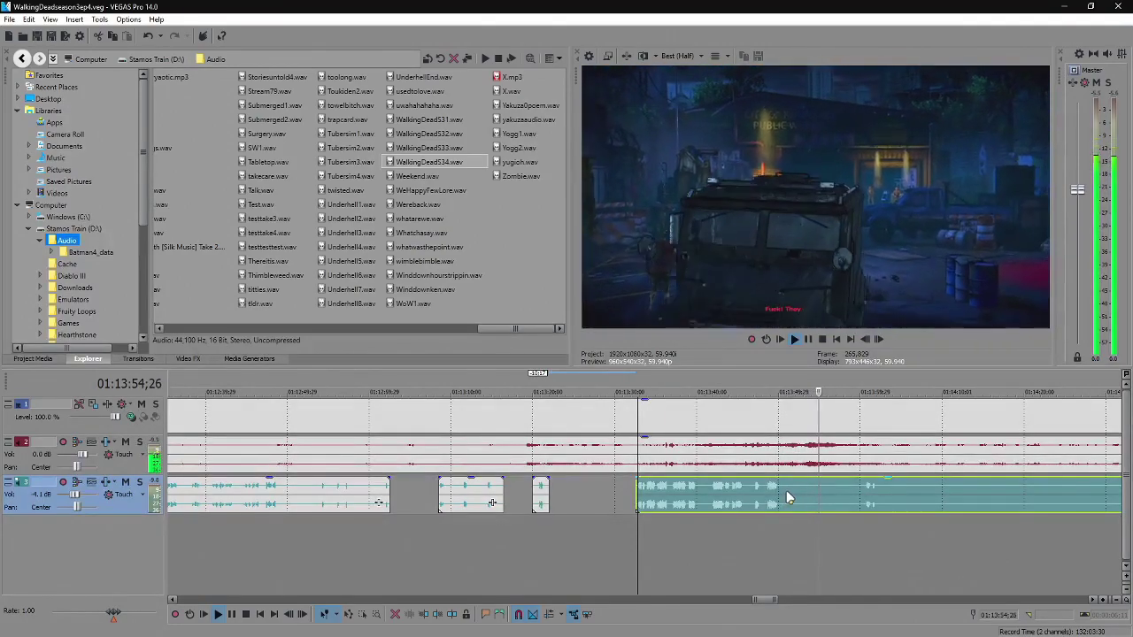
Split the commentary clip at about 01:13:50 and trim the remaining clip's start to about 01:14:00, just before its next speech.
{"action": "left_click", "coordinate": [784, 493]}
{"action": "key", "text": "space"}
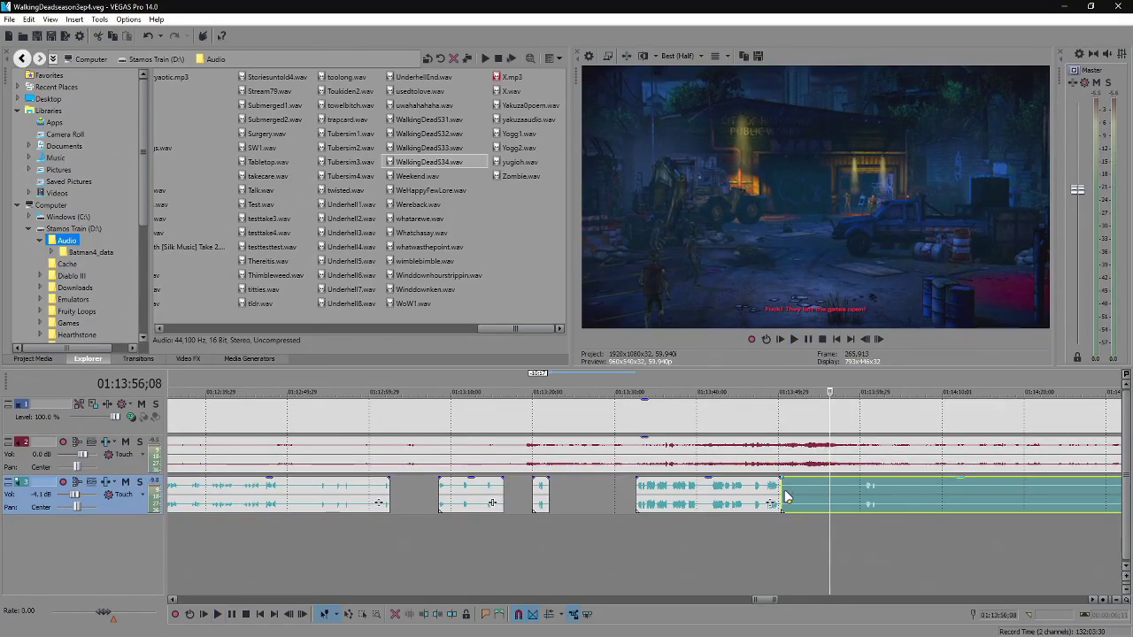
{"action": "left_click_drag", "start_coordinate": [784, 497], "coordinate": [857, 506]}
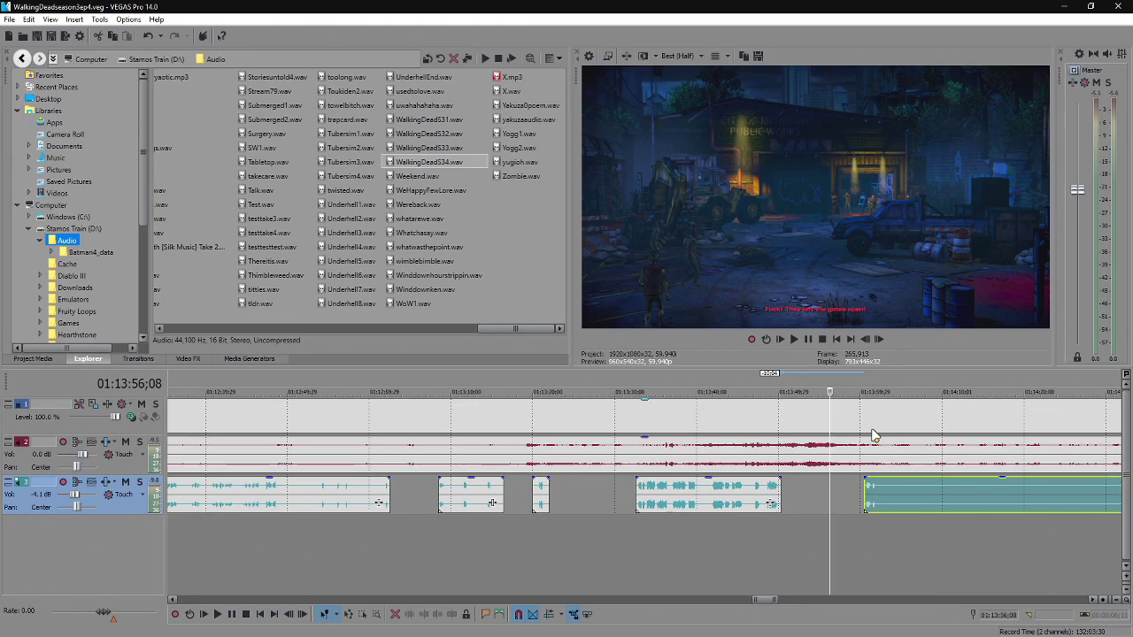
Play the short speech over the loading screen and trim the commentary clip's start past it to about 01:14:06.
{"action": "key", "text": "space"}
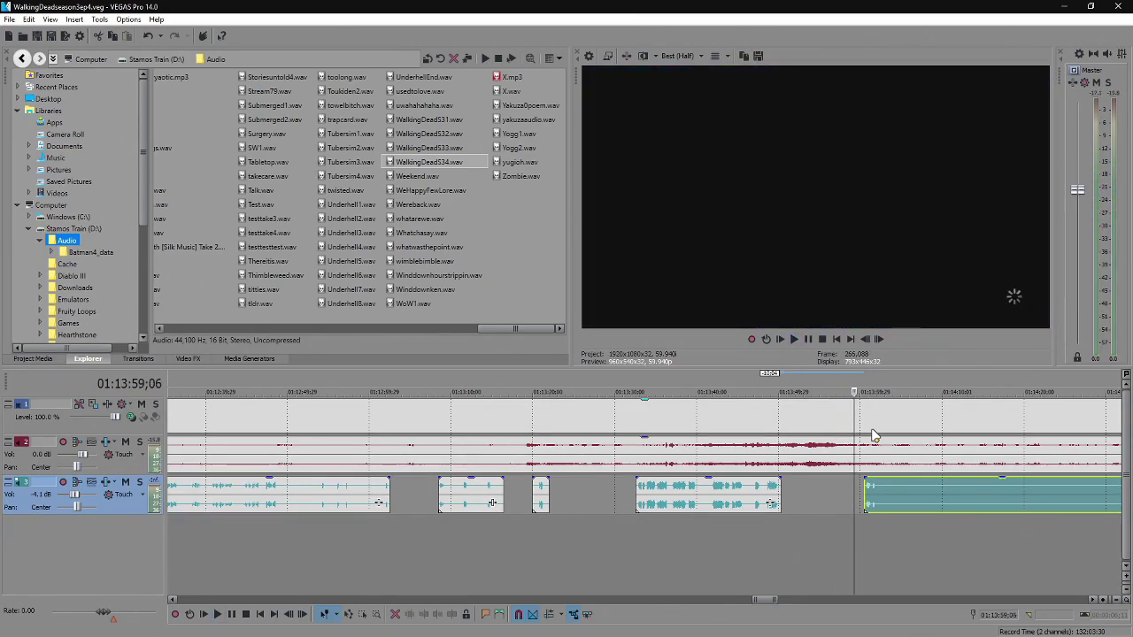
{"action": "key", "text": "space"}
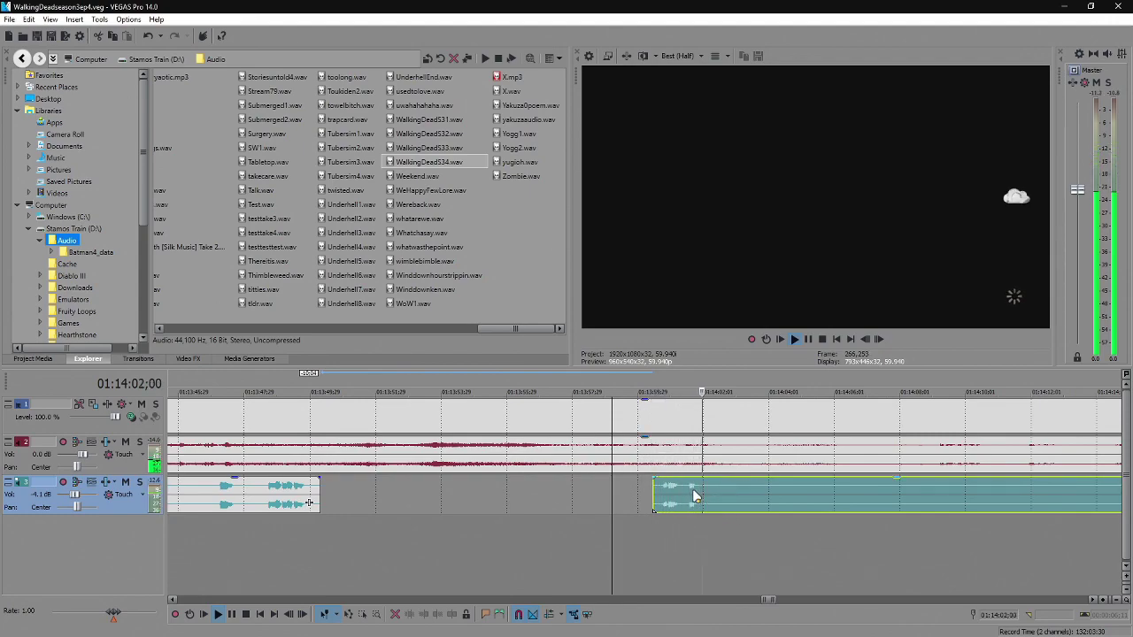
{"action": "scroll", "coordinate": [690, 487], "scroll_direction": "down", "scroll_amount": 3}
{"action": "key", "text": "space"}
{"action": "left_click_drag", "start_coordinate": [625, 501], "coordinate": [669, 501]}
Find the last game frame before the black loading screen and split the video and game audio there, at 01:13:57;25.
{"action": "left_click_drag", "start_coordinate": [610, 431], "coordinate": [595, 428]}
{"action": "scroll", "coordinate": [598, 427], "scroll_direction": "up", "scroll_amount": 3}
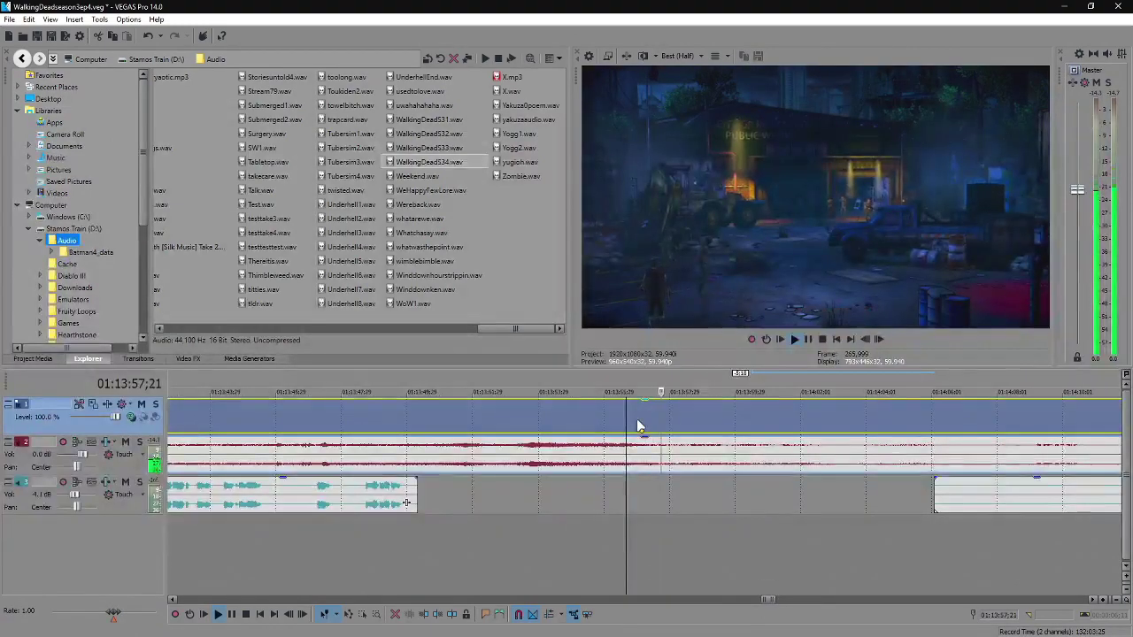
{"action": "key", "text": "space"}
{"action": "key", "text": "Left"}
{"action": "key", "text": "Left"}
{"action": "key", "text": "Left"}
{"action": "key", "text": "Left"}
{"action": "key", "text": "Left"}
{"action": "key", "text": "Left"}
{"action": "key", "text": "Left"}
{"action": "key", "text": "Left"}
{"action": "key", "text": "Left"}
{"action": "key", "text": "Left"}
{"action": "key", "text": "Left"}
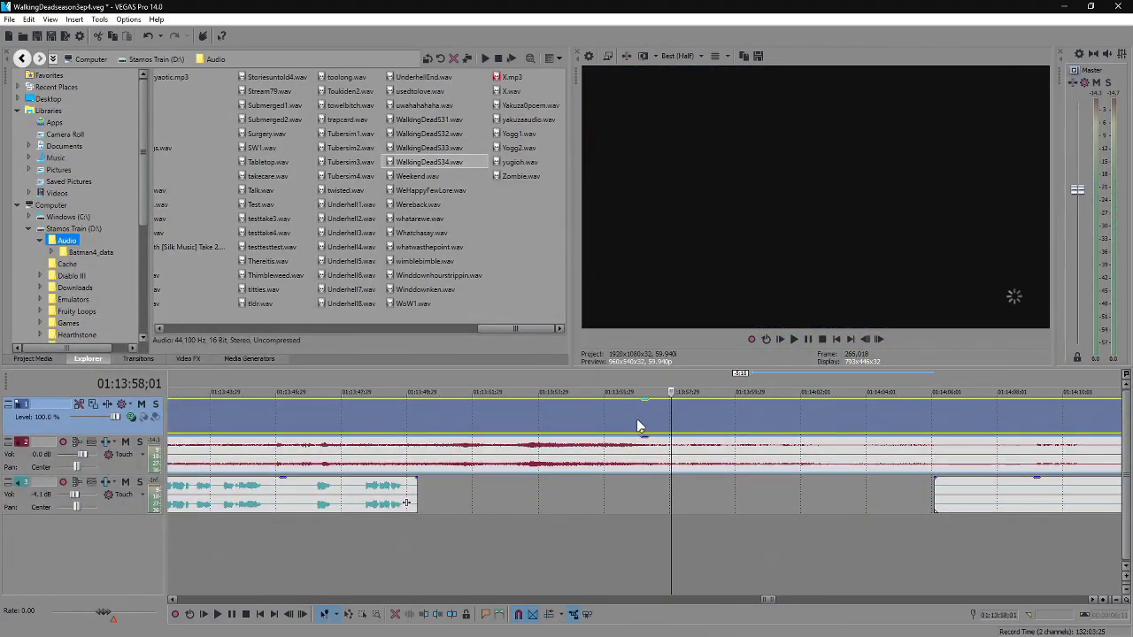
{"action": "key", "text": "Left"}
{"action": "key", "text": "Left"}
{"action": "key", "text": "Left"}
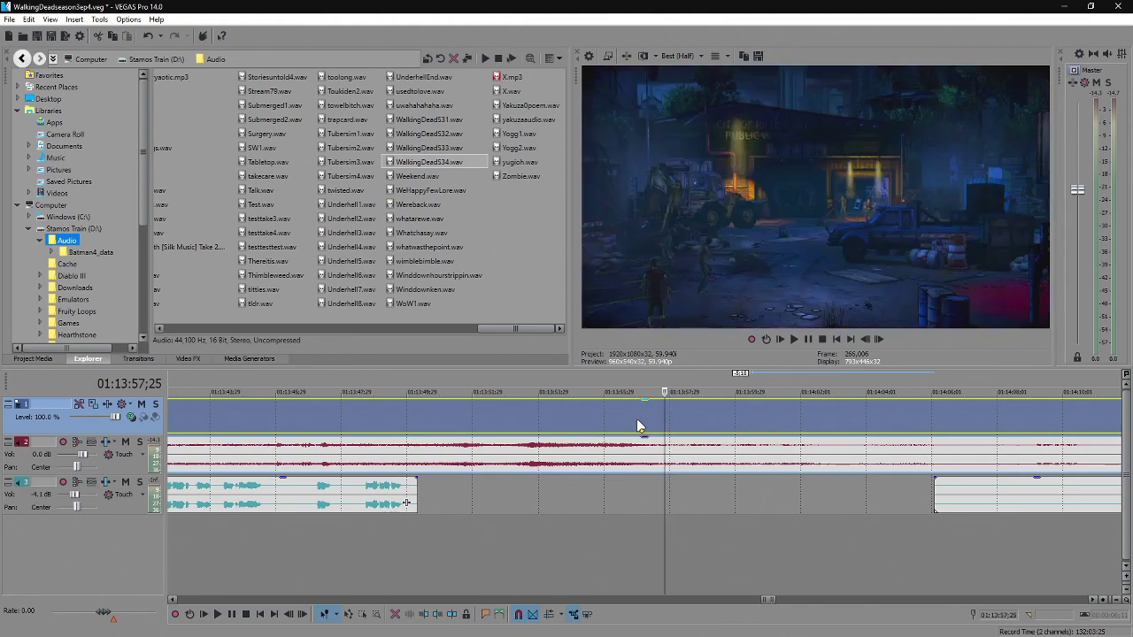
{"action": "key", "text": "s"}
Trim the black loading footage from the start of the following clip and overlap it with the previous scene as a 1:00 crossfade.
{"action": "left_click", "coordinate": [723, 402]}
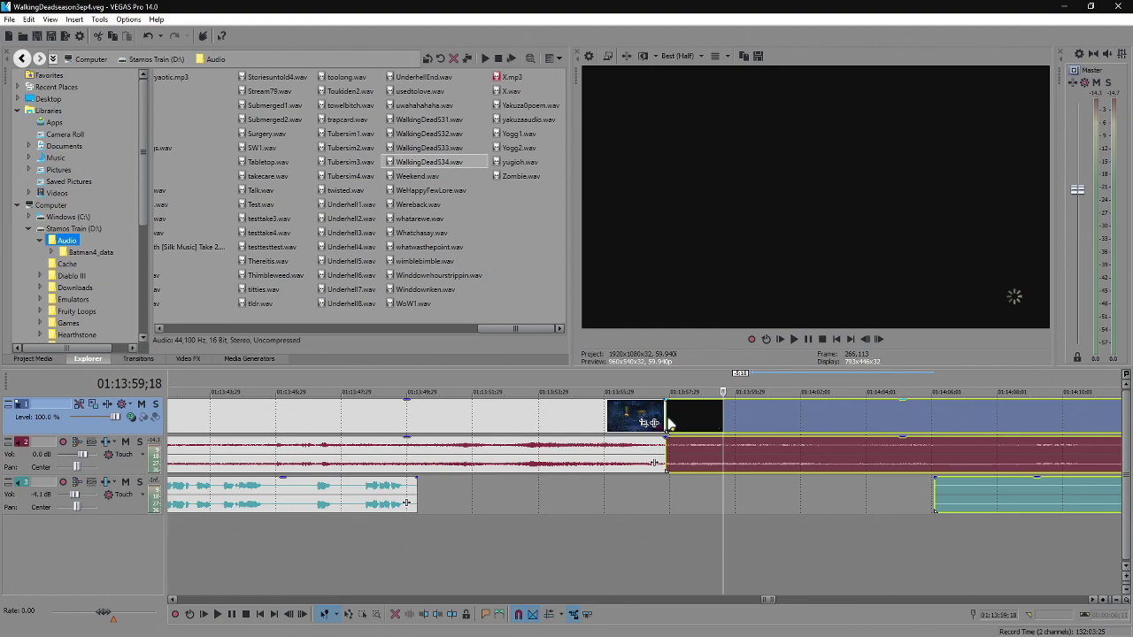
{"action": "left_click_drag", "start_coordinate": [667, 418], "coordinate": [704, 417]}
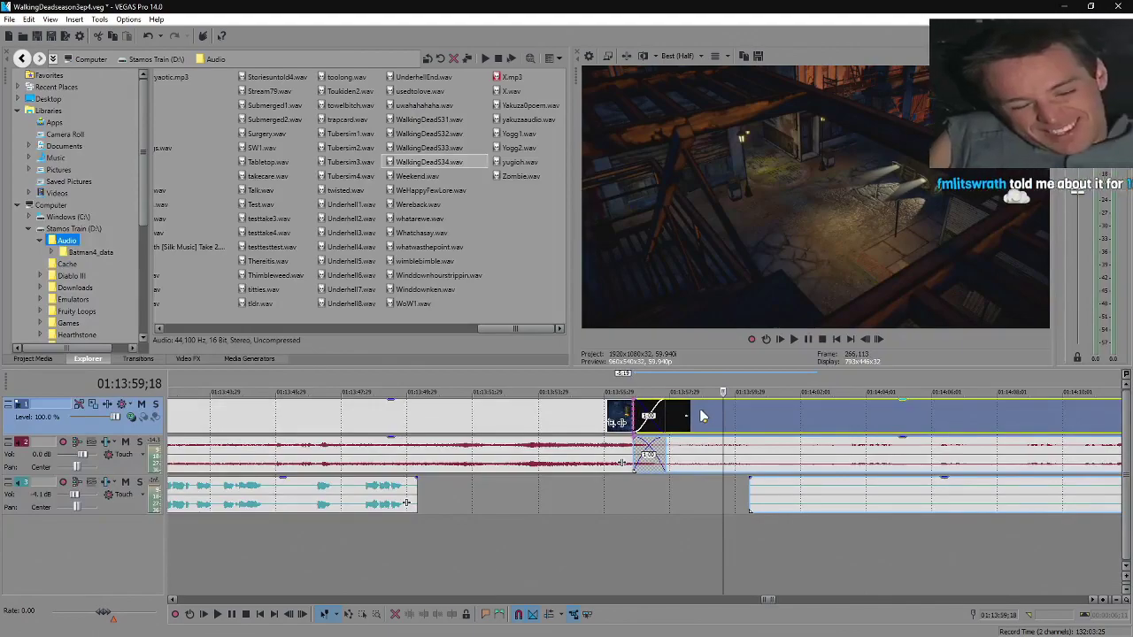
Lengthen the game-audio crossfade to about 2:12 and play the transition from about 01:13:56 to 01:14:00;09.
{"action": "left_click", "coordinate": [606, 450]}
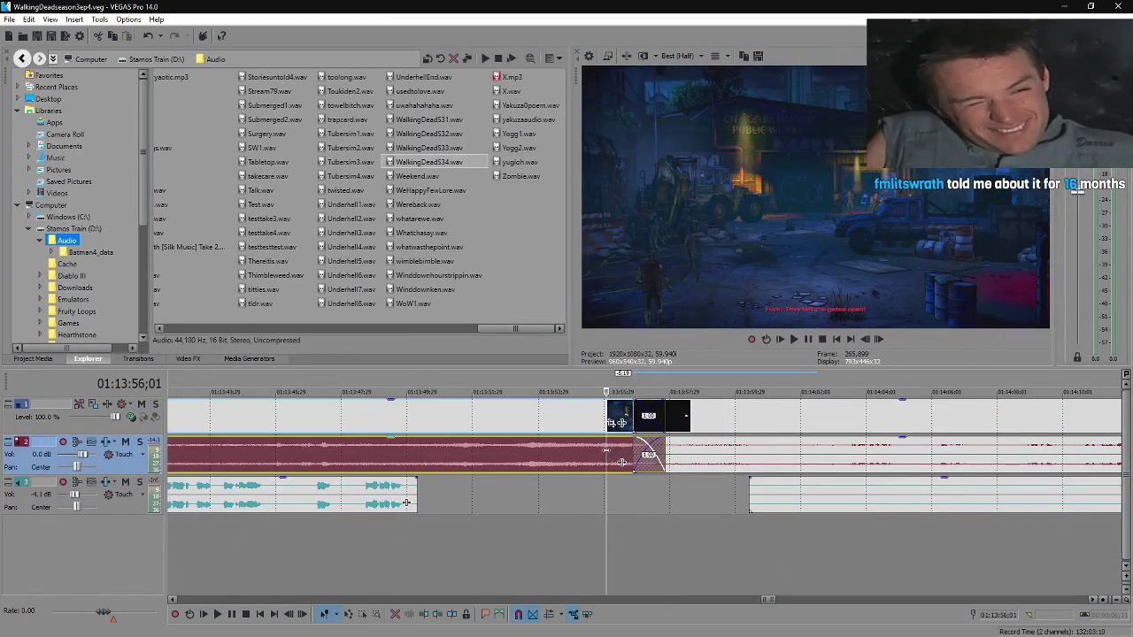
{"action": "left_click_drag", "start_coordinate": [664, 457], "coordinate": [708, 457]}
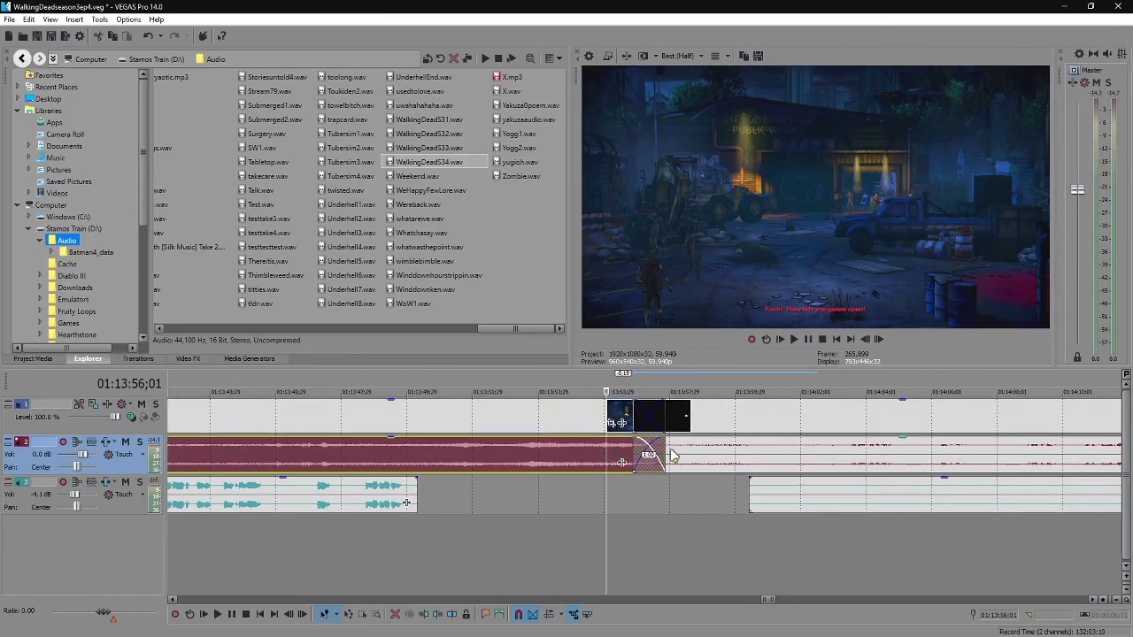
{"action": "left_click_drag", "start_coordinate": [592, 383], "coordinate": [748, 382]}
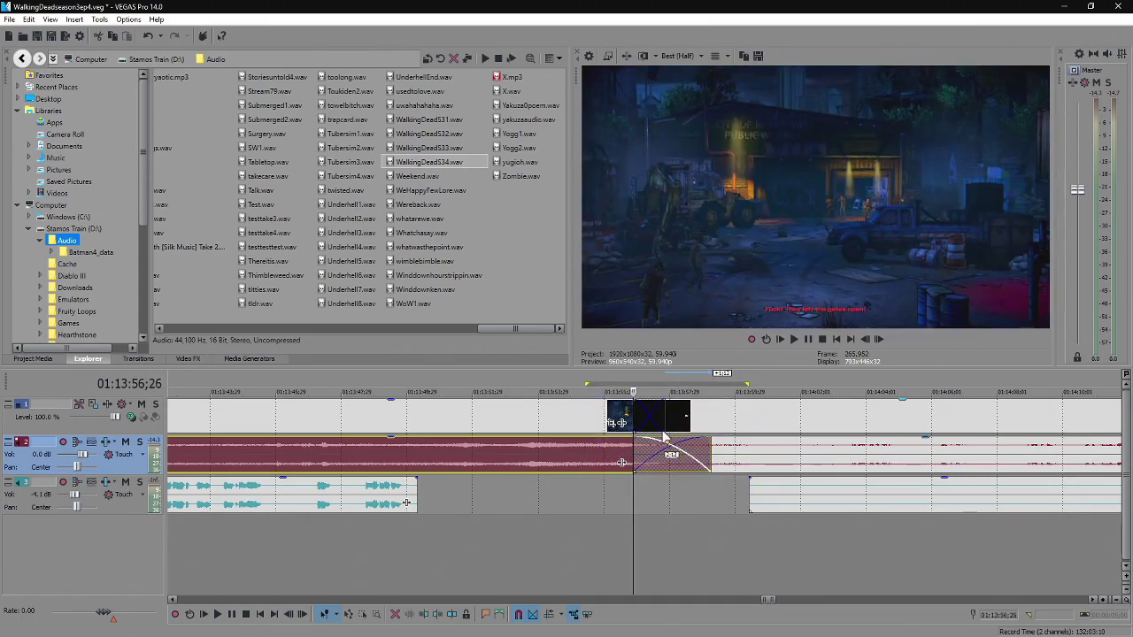
{"action": "key", "text": "space"}
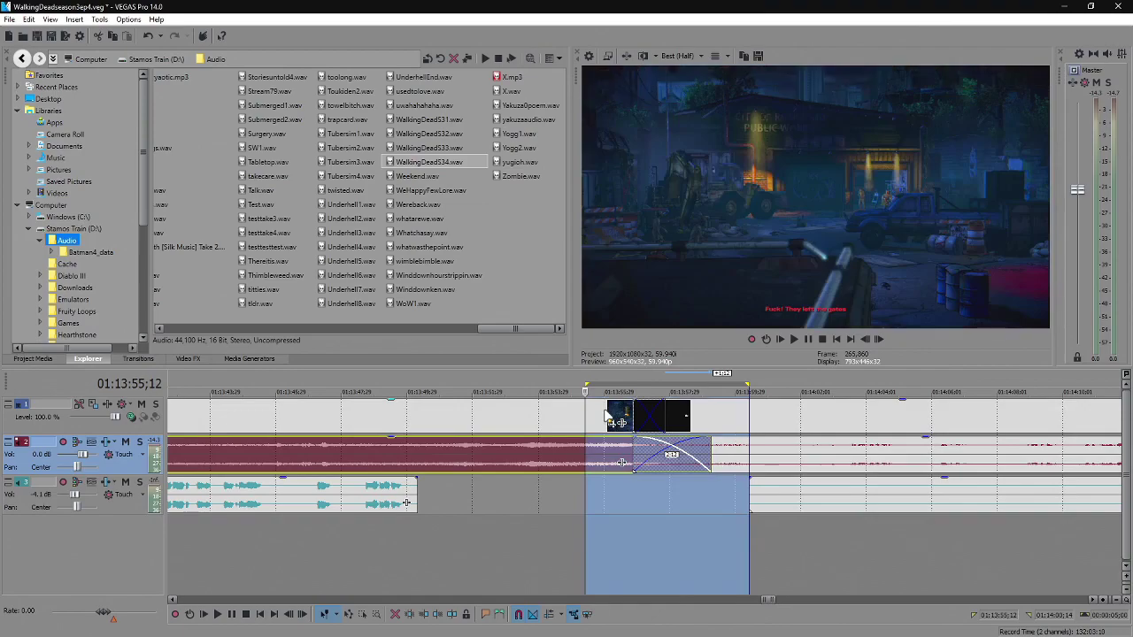
{"action": "left_click", "coordinate": [603, 410]}
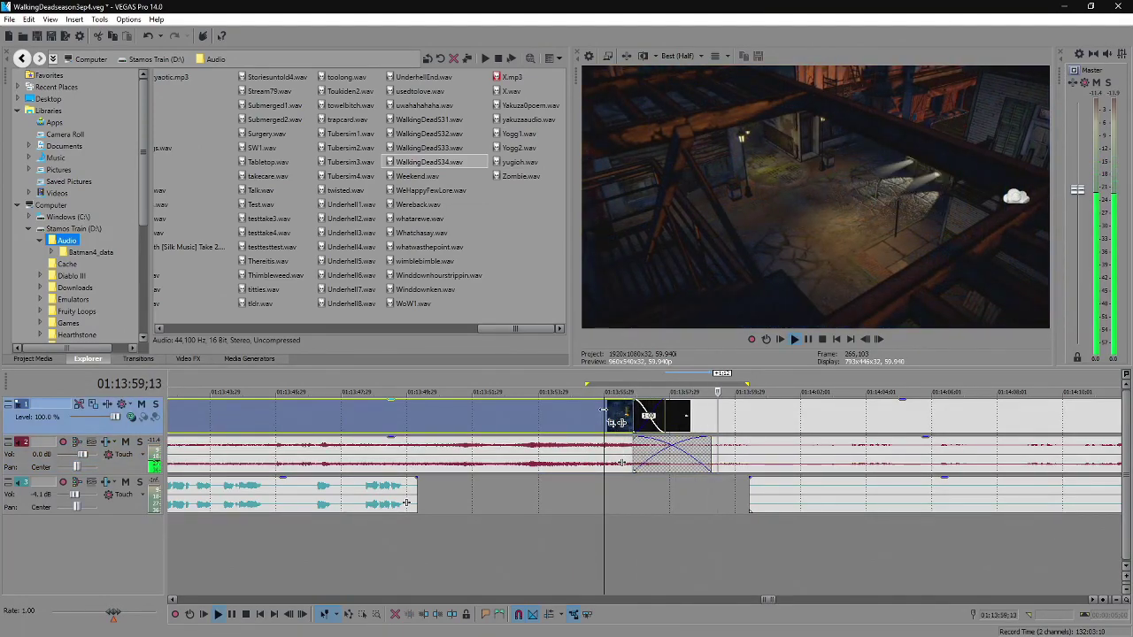
{"action": "scroll", "coordinate": [582, 586], "scroll_direction": "down", "scroll_amount": 2}
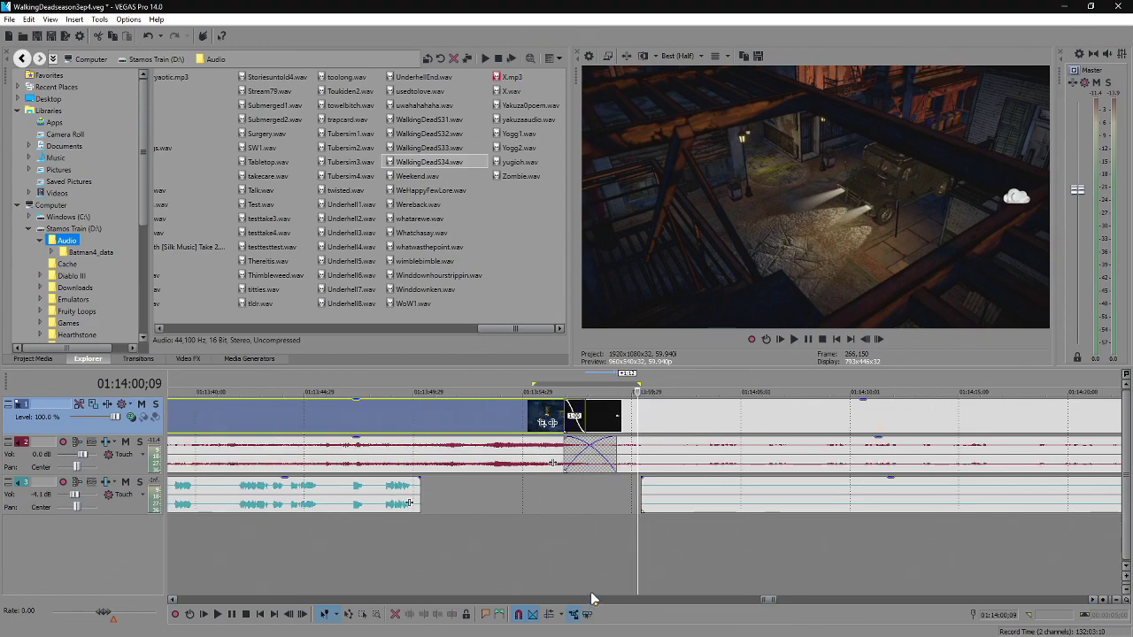